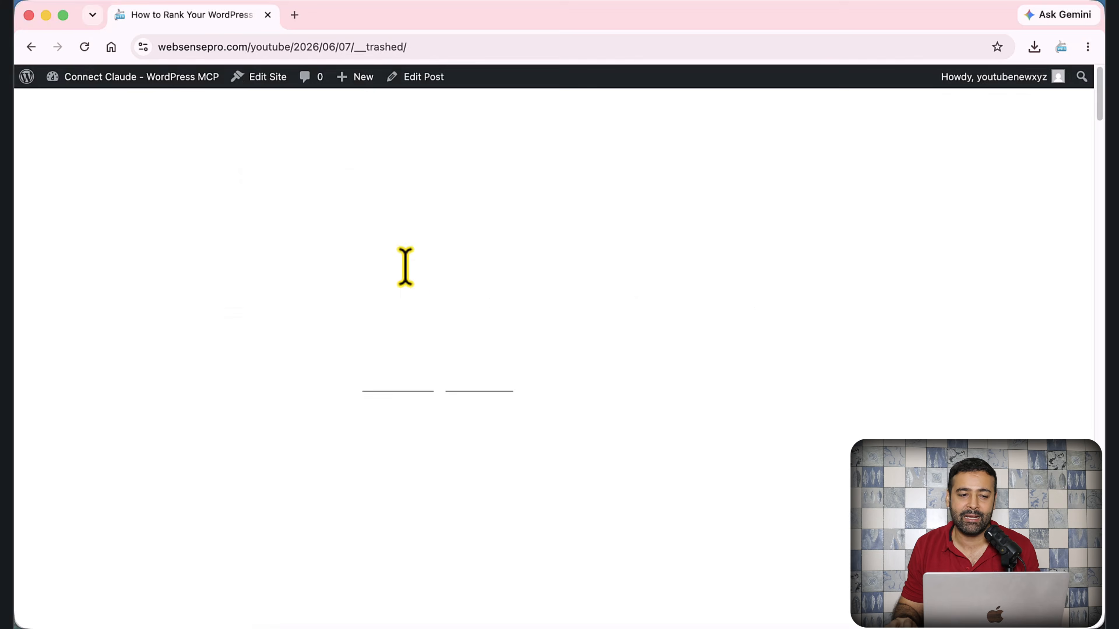
- Return to the site's Blog page, which now shows 'Sorry, but nothing was found.'
left_click(32, 47)
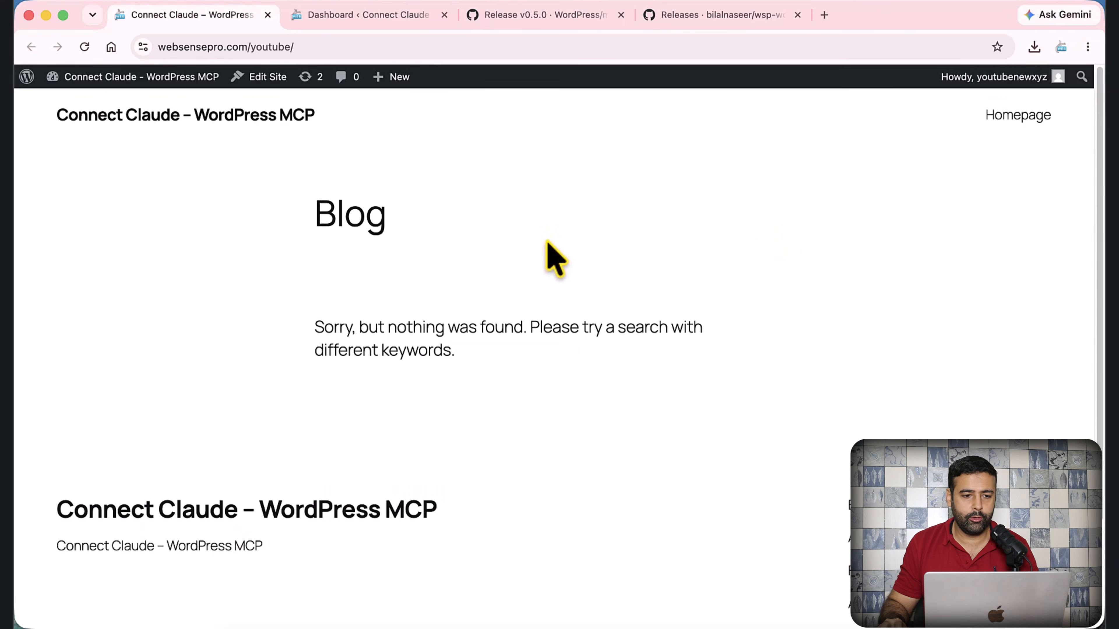
left_click(578, 626)
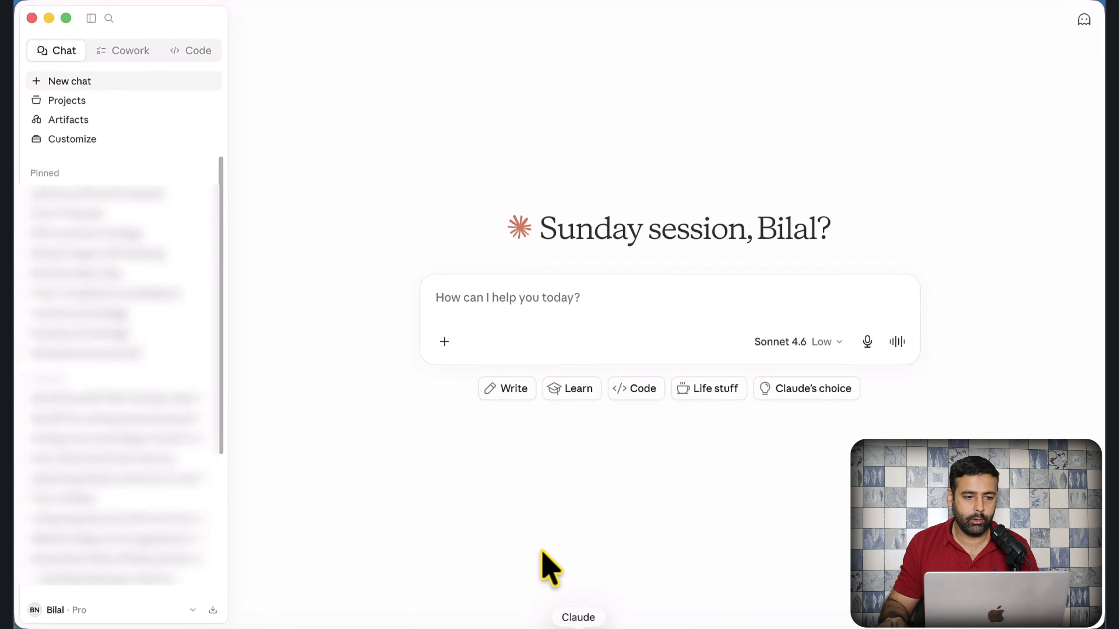
left_click(91, 19)
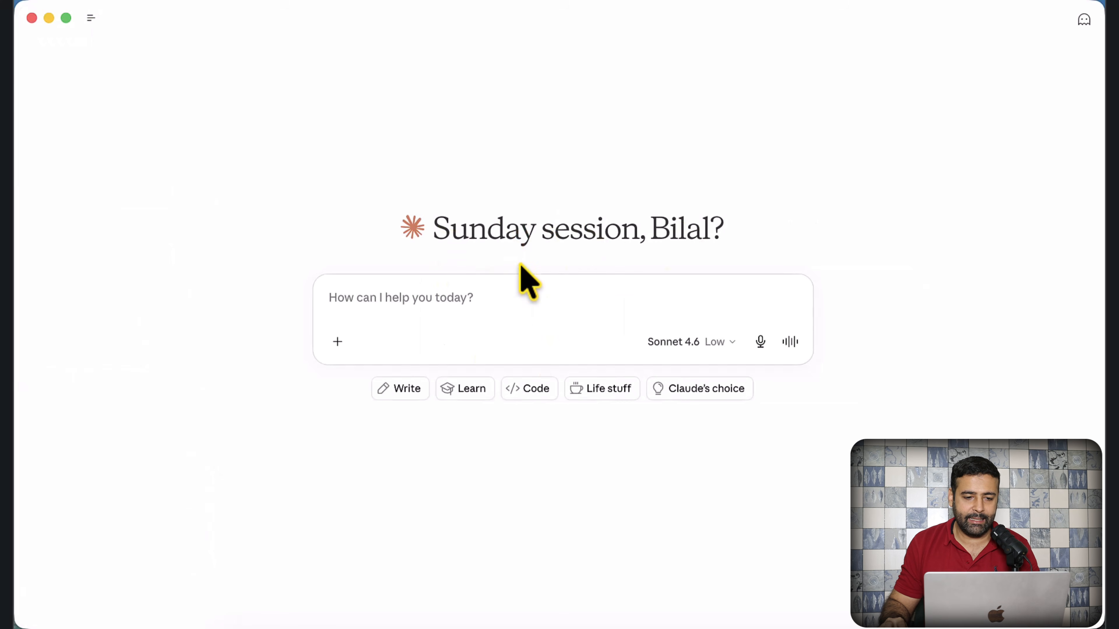
key("super+Tab")
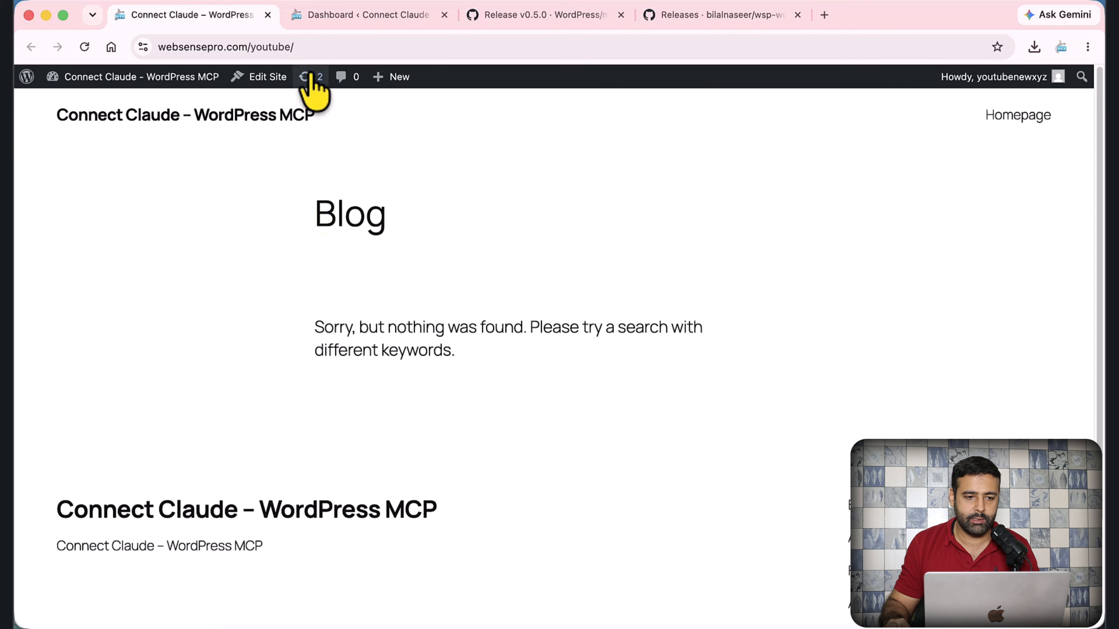
- Go to the mcp-adapter v0.5.0 release page and select the repository name in its address
left_click(155, 47)
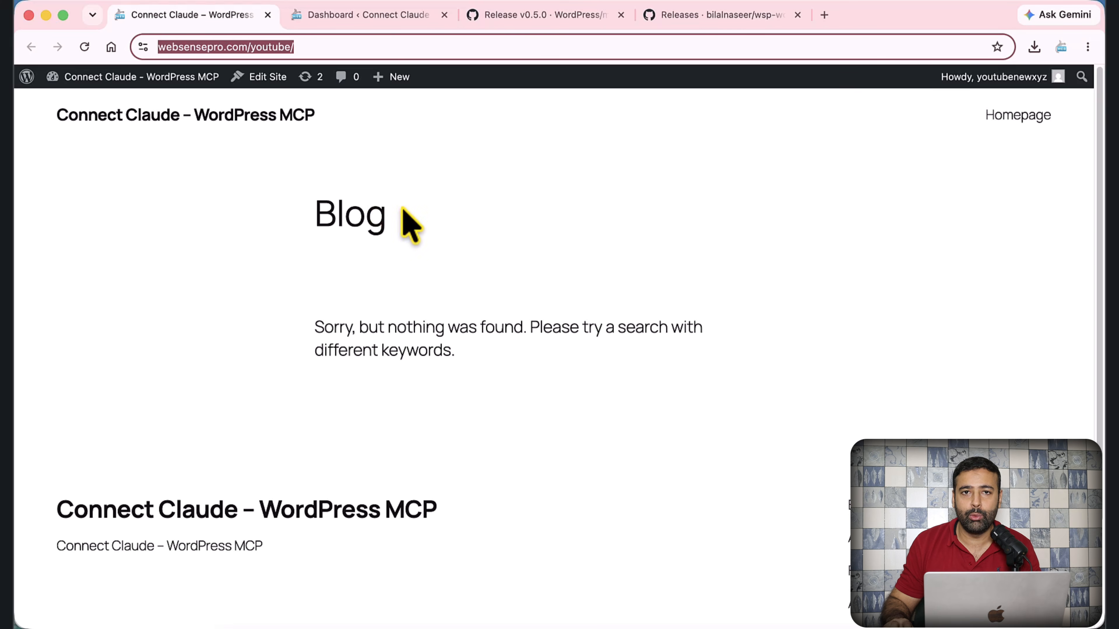
left_click(539, 19)
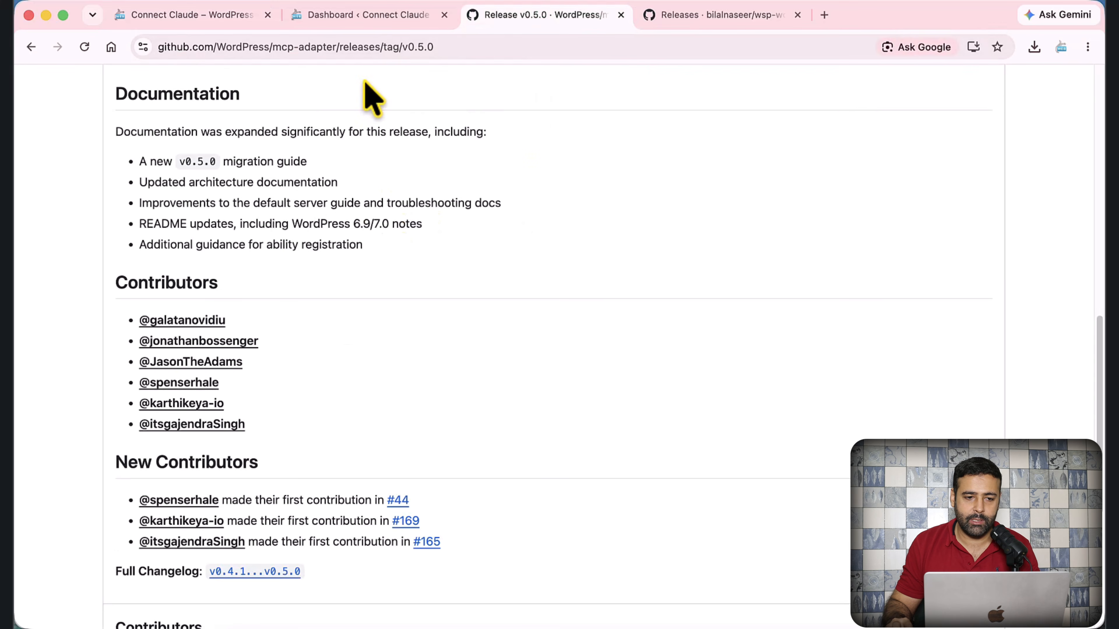
left_click(435, 53)
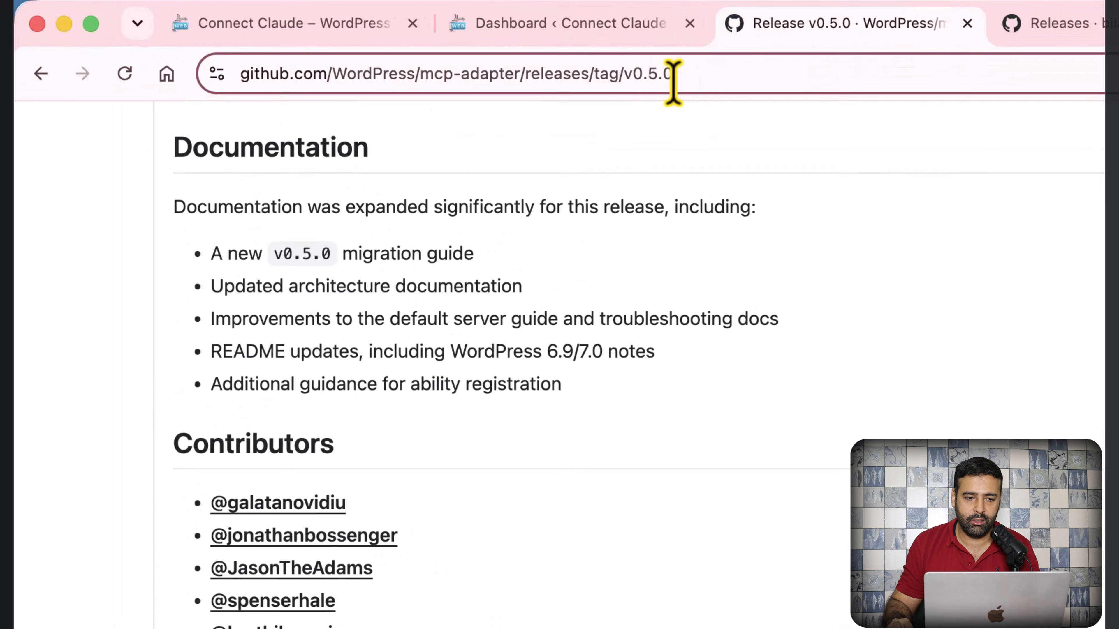
left_click_drag(672, 82, 250, 74)
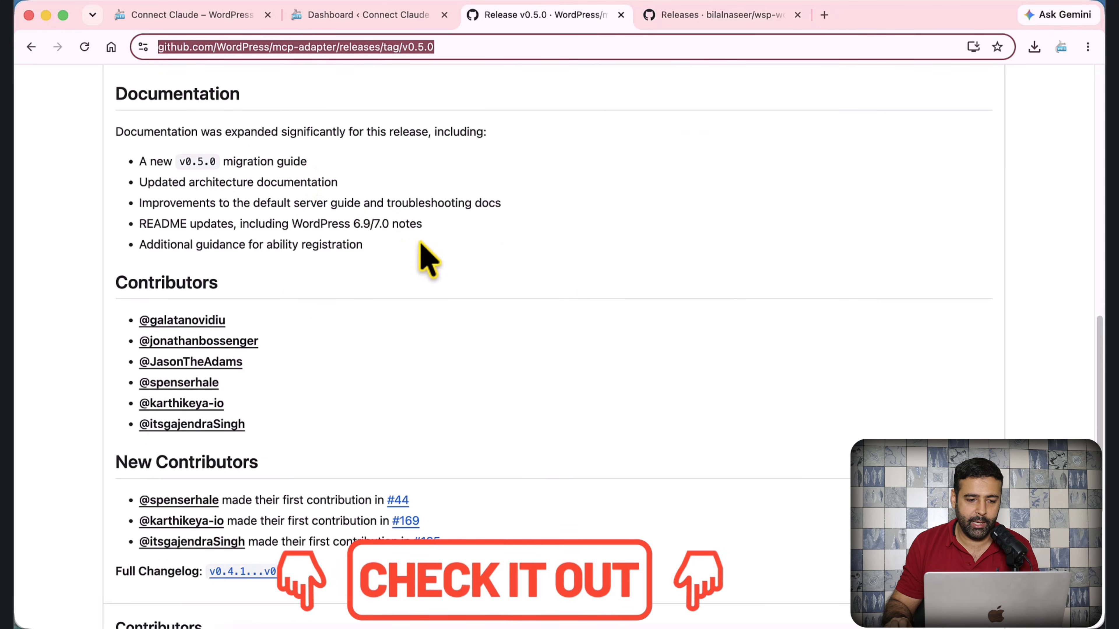
left_click(299, 50)
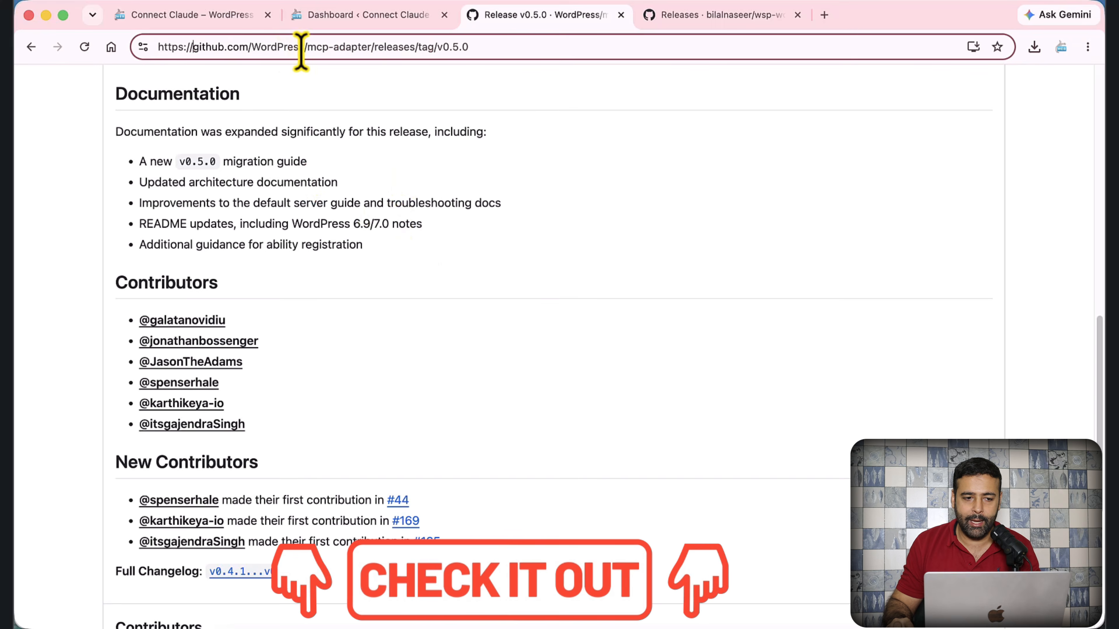
left_click_drag(307, 47, 372, 47)
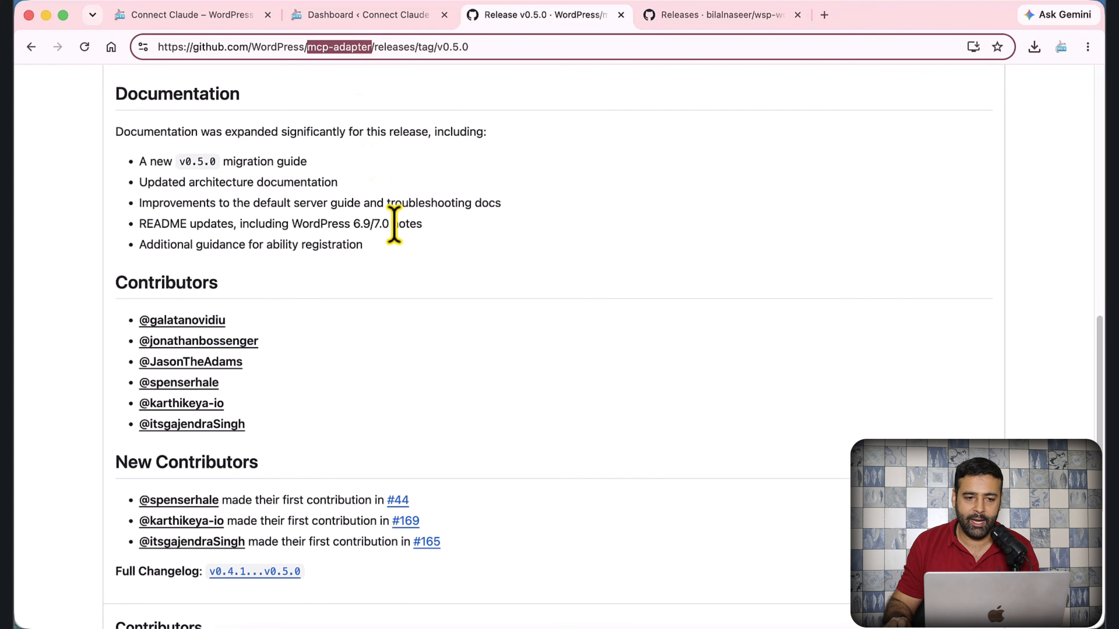
scroll(395, 225, "up", 15)
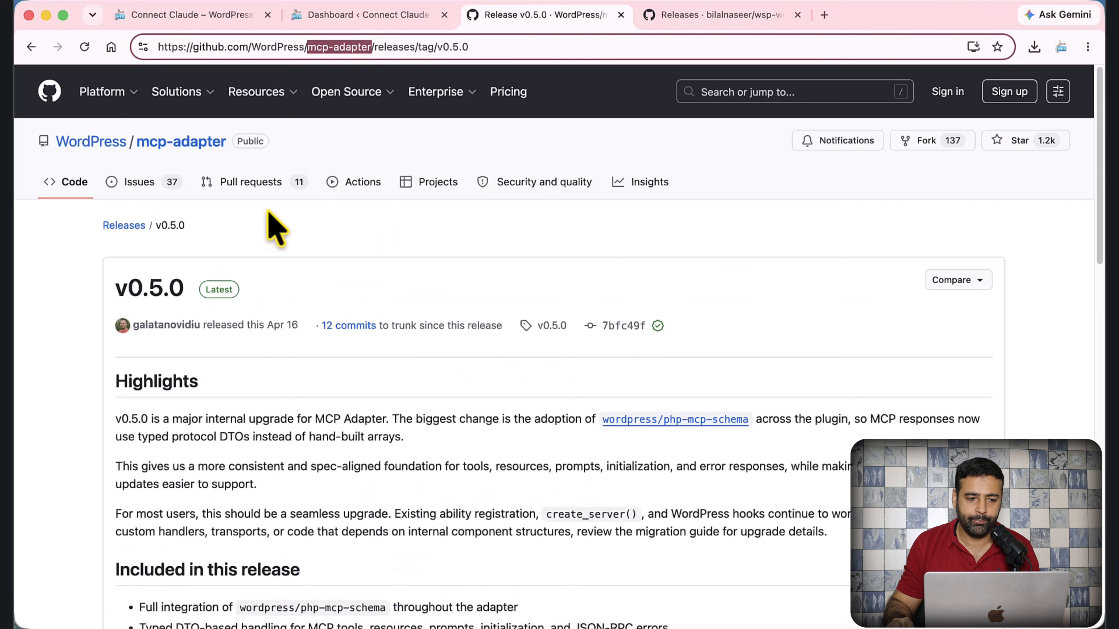
- Open the mcp-adapter repository and browse its list of releases
left_click(171, 142)
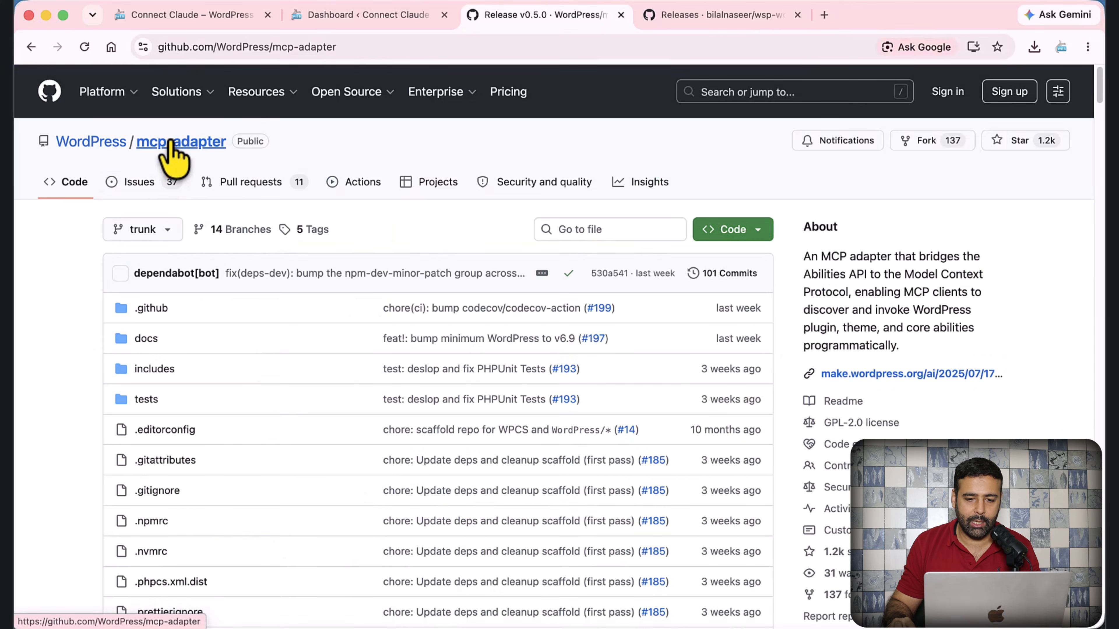
scroll(999, 268, "down", 8)
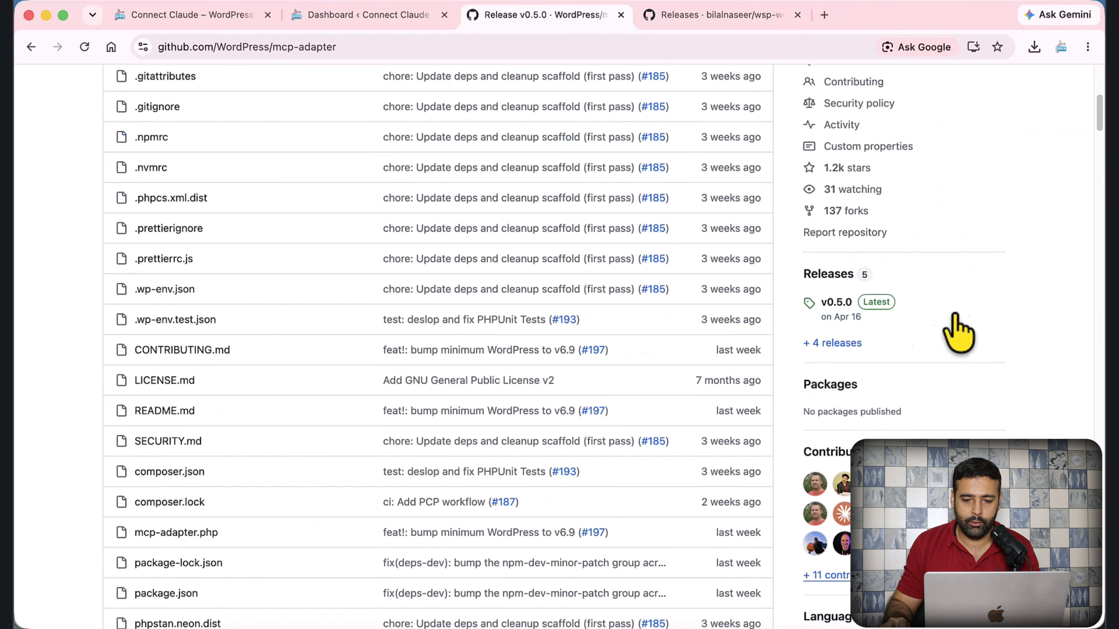
left_click(827, 277)
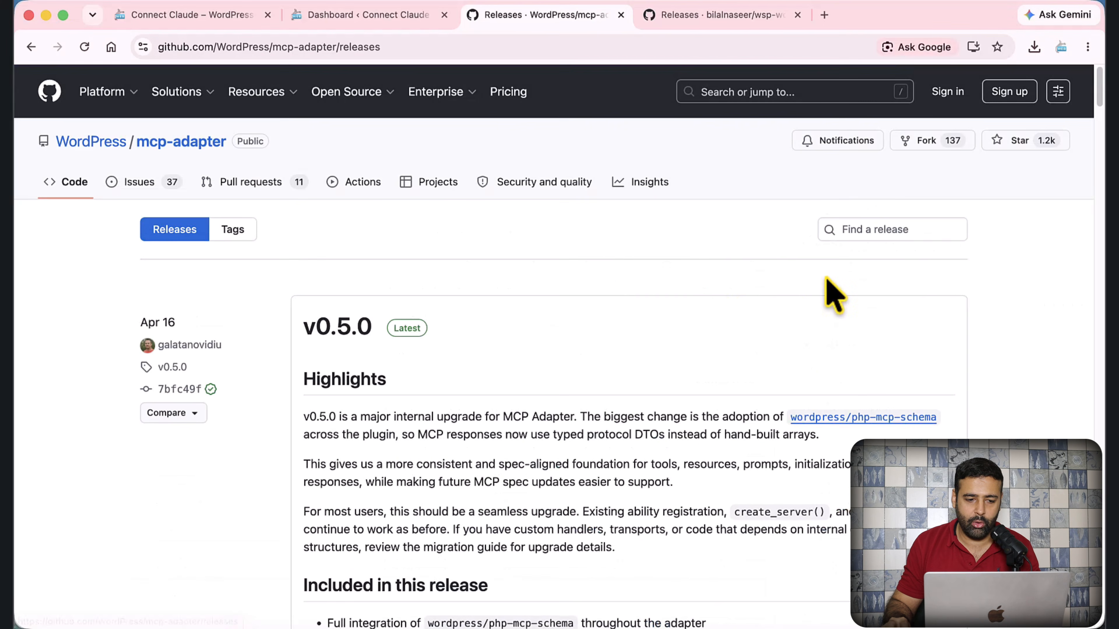
scroll(615, 262, "down", 2)
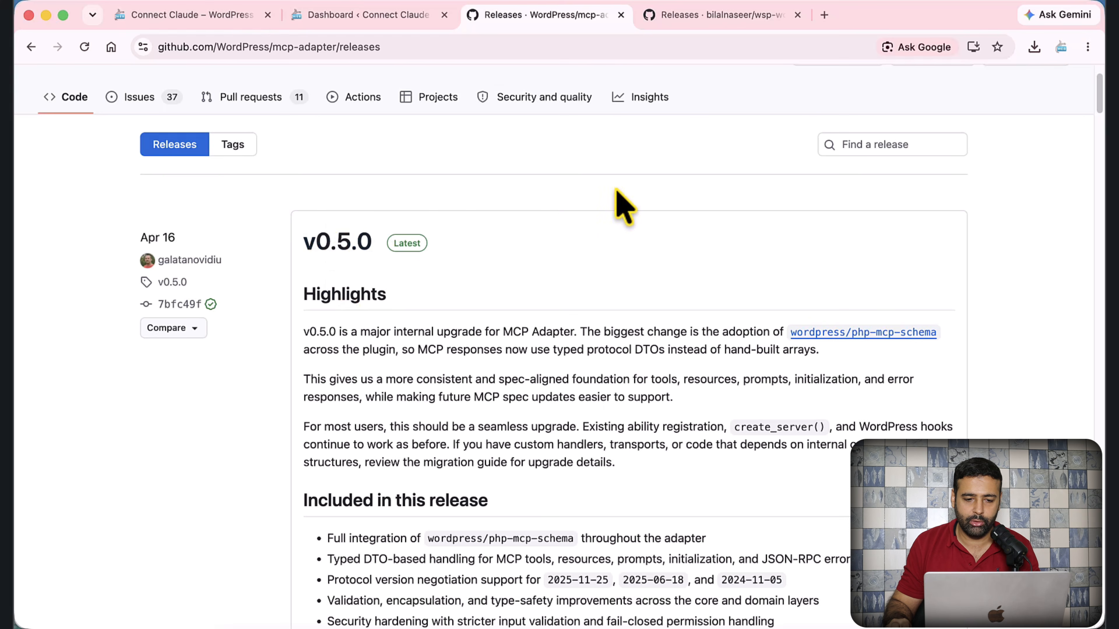
scroll(617, 200, "down", 15)
scroll(617, 188, "down", 10)
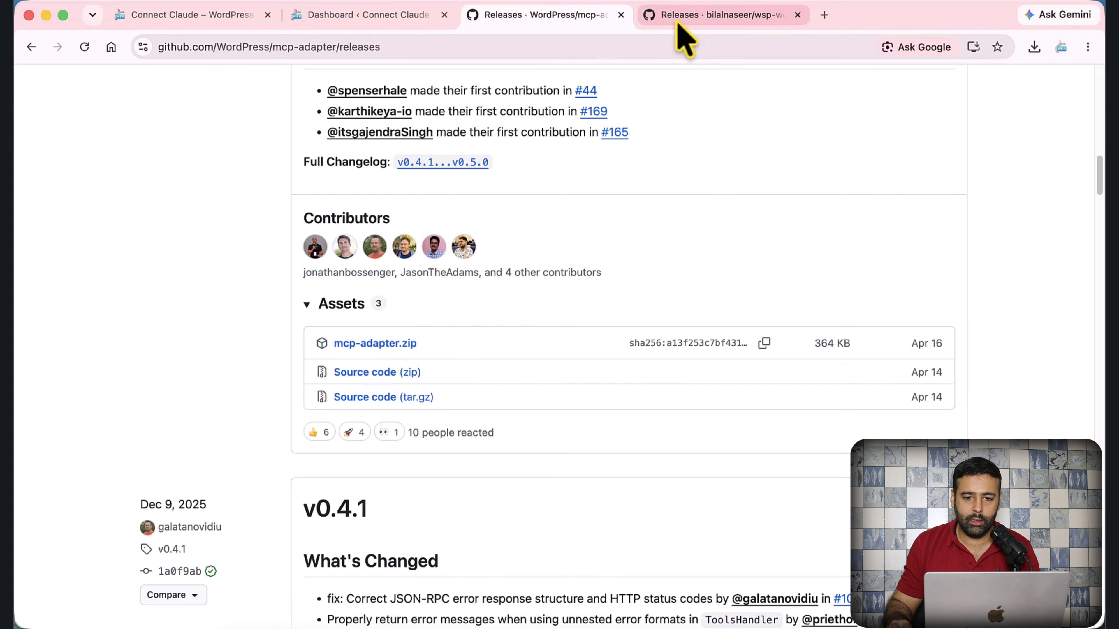
- Go to the wsp-wordpress-mcp releases page and briefly review the plugin code in VS Code
left_click(679, 23)
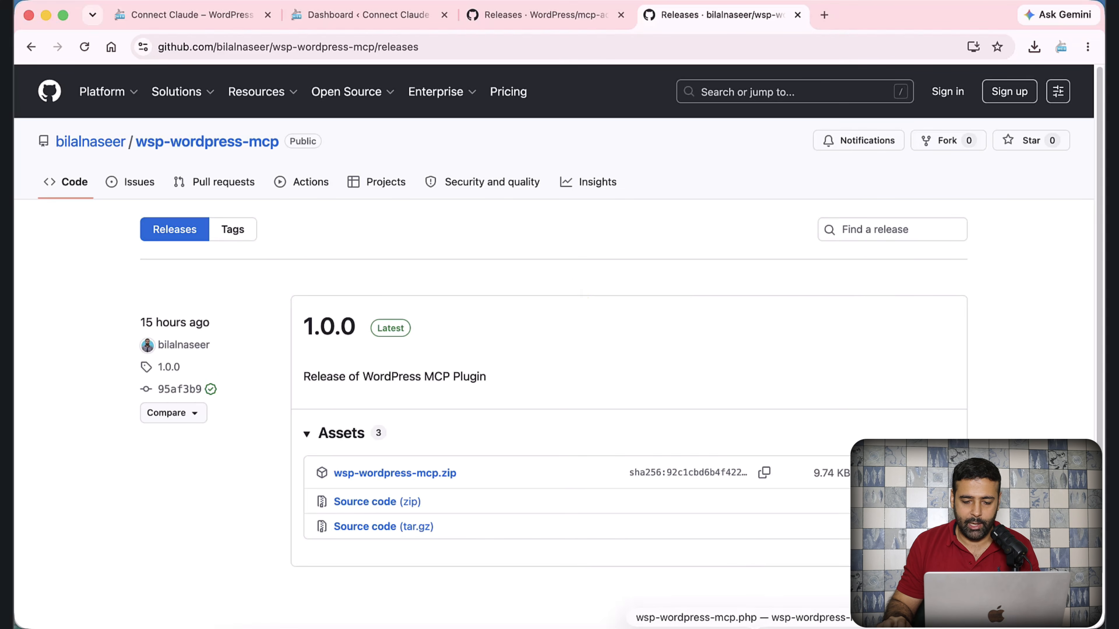
left_click(754, 628)
left_click(644, 384)
scroll(628, 315, "up", 20)
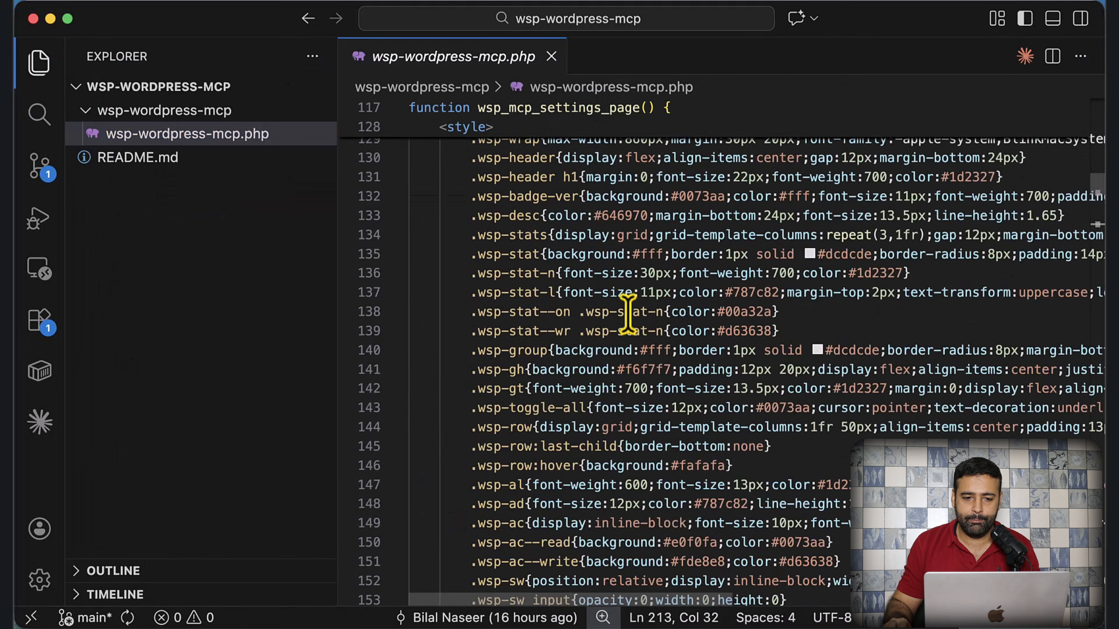
scroll(629, 315, "up", 8)
scroll(584, 226, "up", 20)
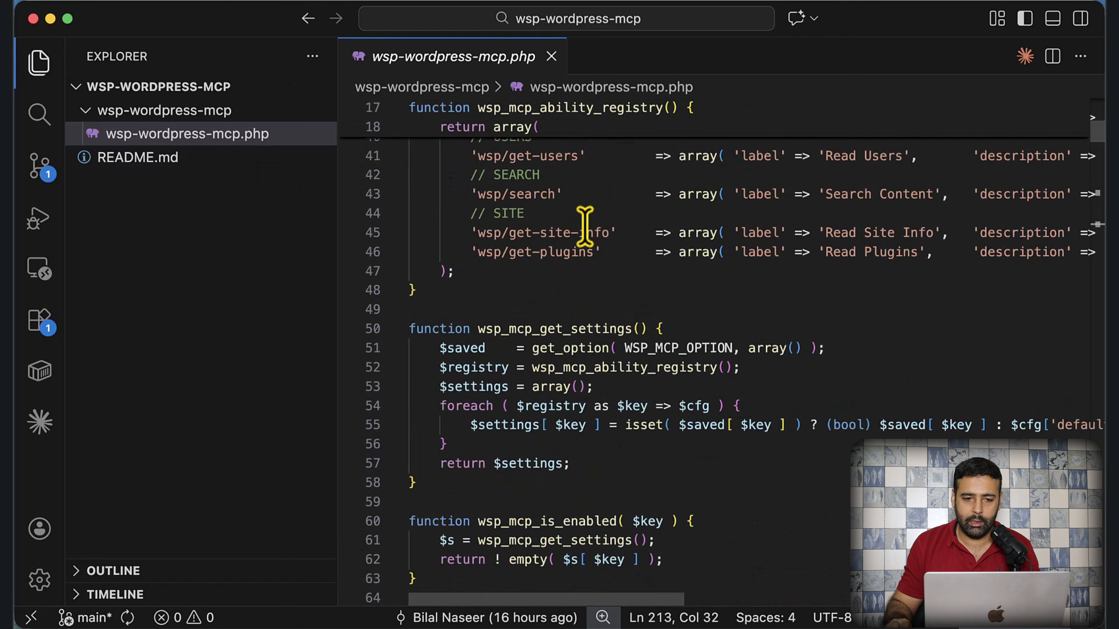
scroll(584, 225, "up", 6)
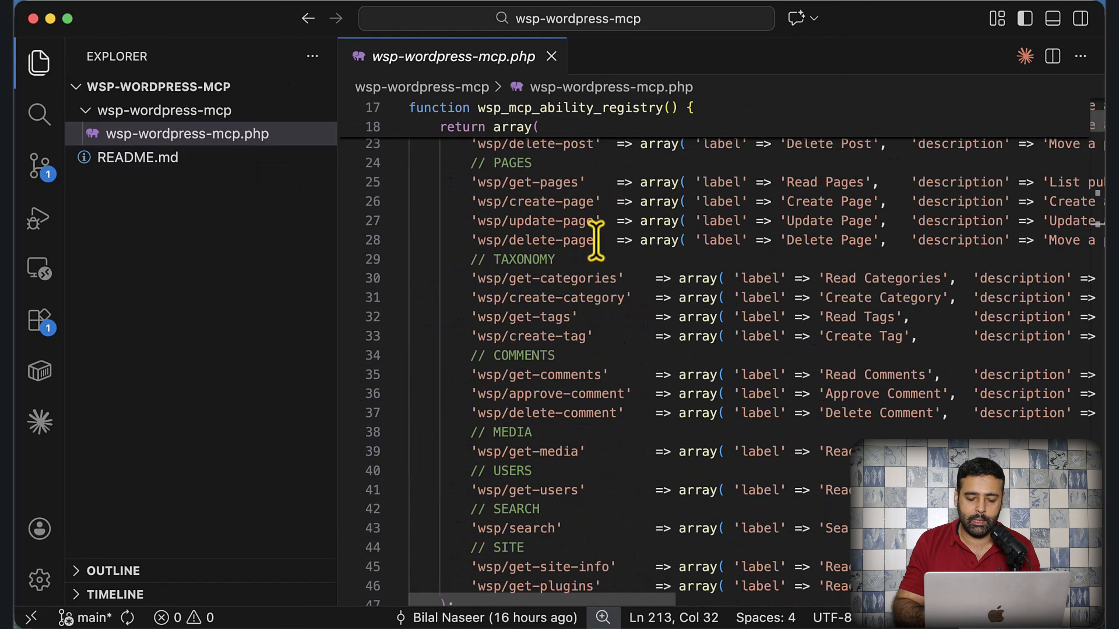
key("super+m")
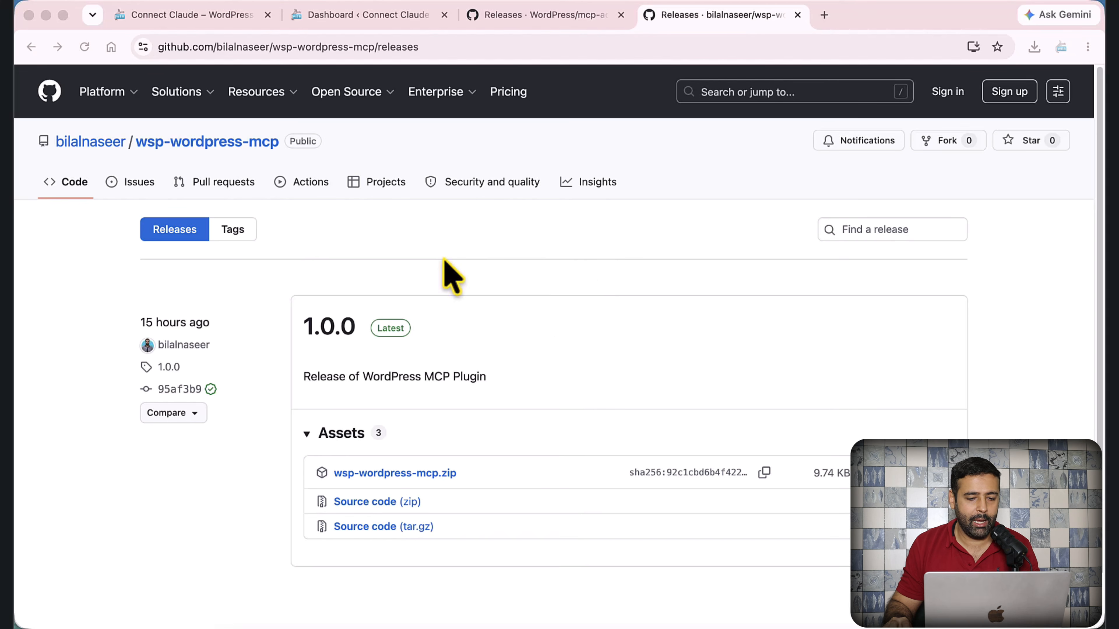
- Download mcp-adapter.zip and wsp-wordpress-mcp.zip from their release pages and check the Downloads list
scroll(610, 220, "down", 1)
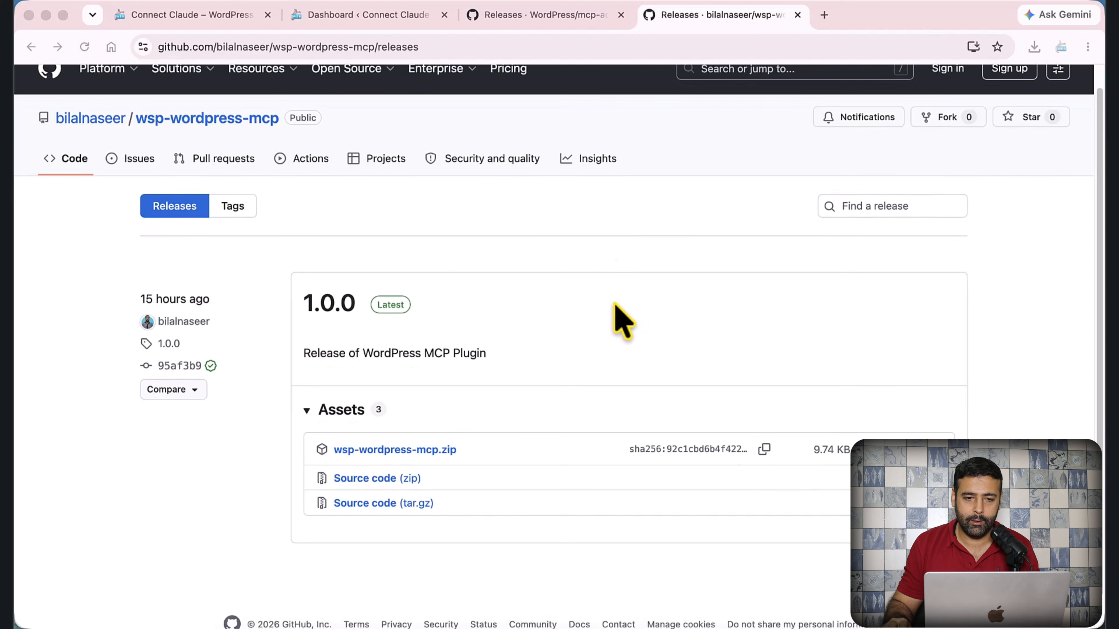
scroll(615, 282, "up", 1)
left_click(569, 25)
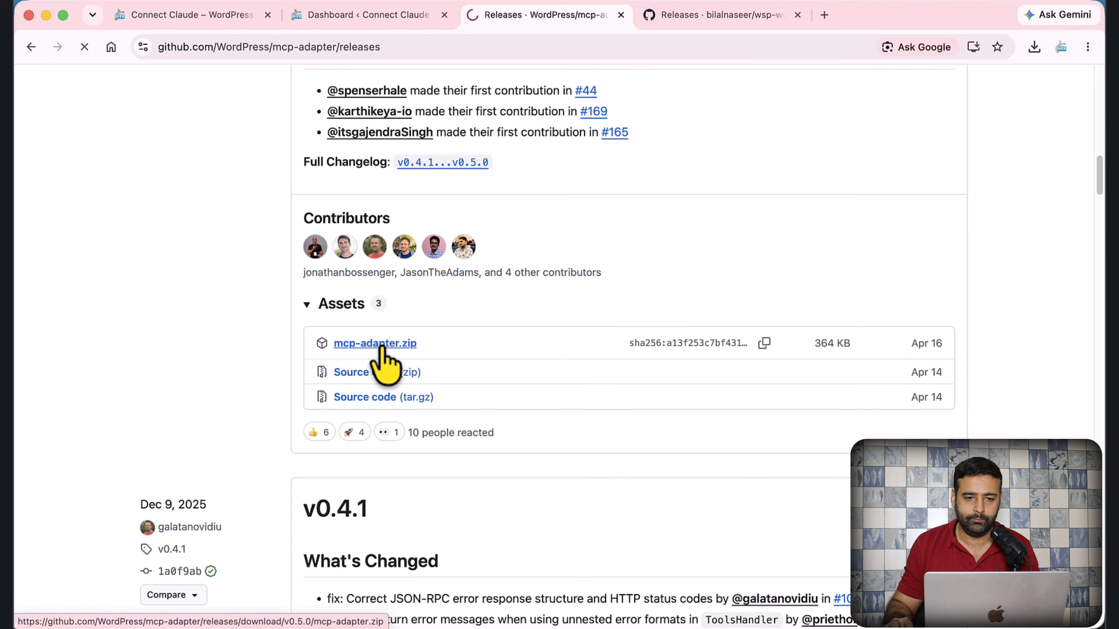
left_click(379, 348)
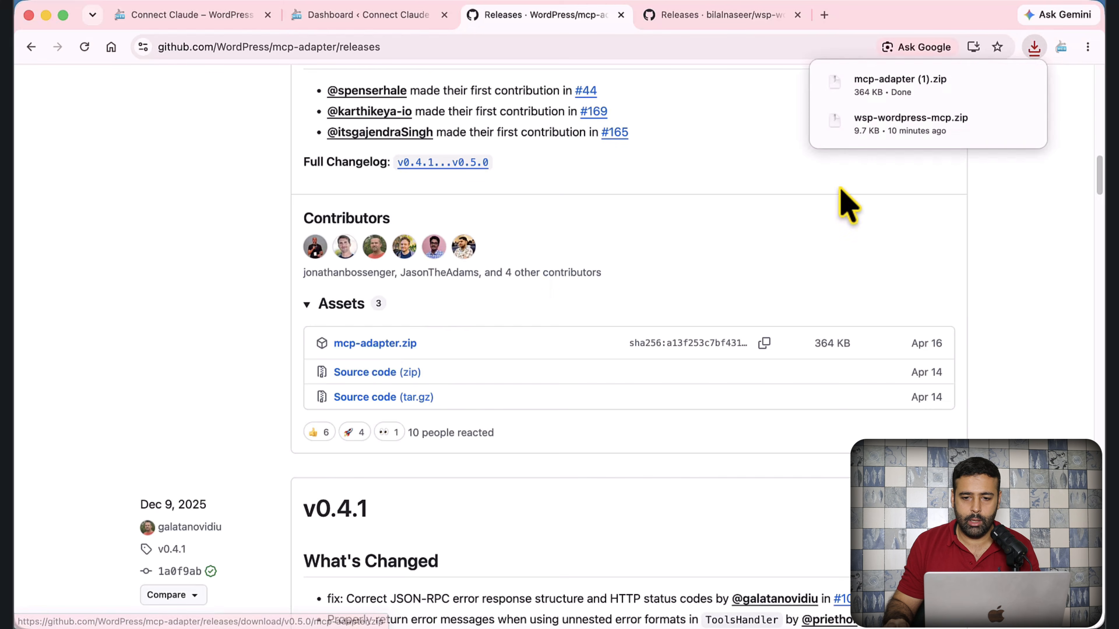
left_click(709, 17)
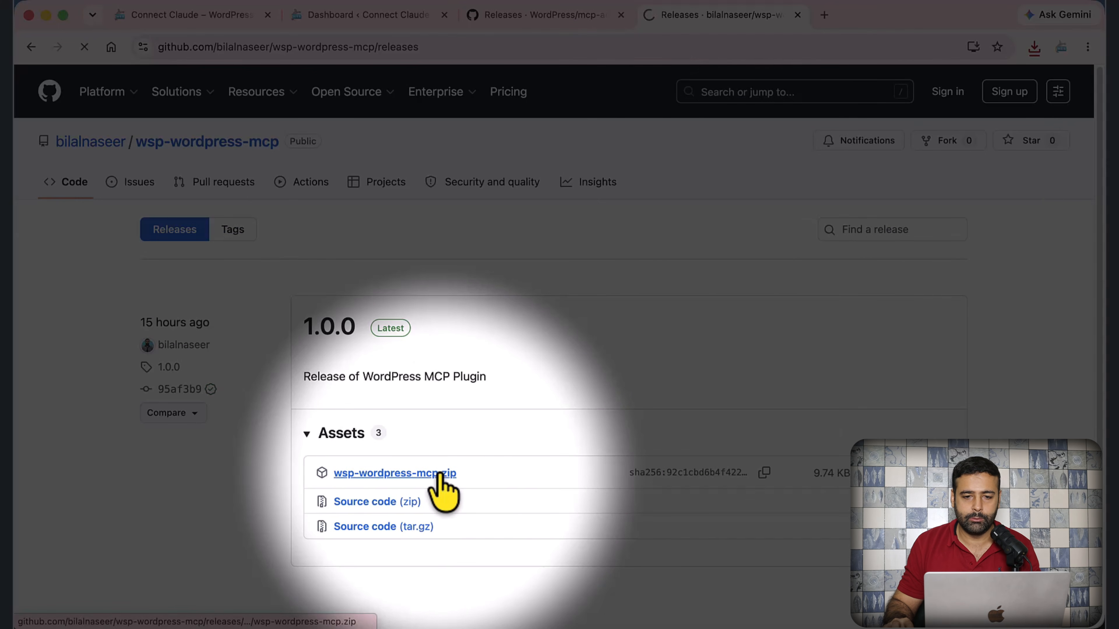
left_click(1034, 47)
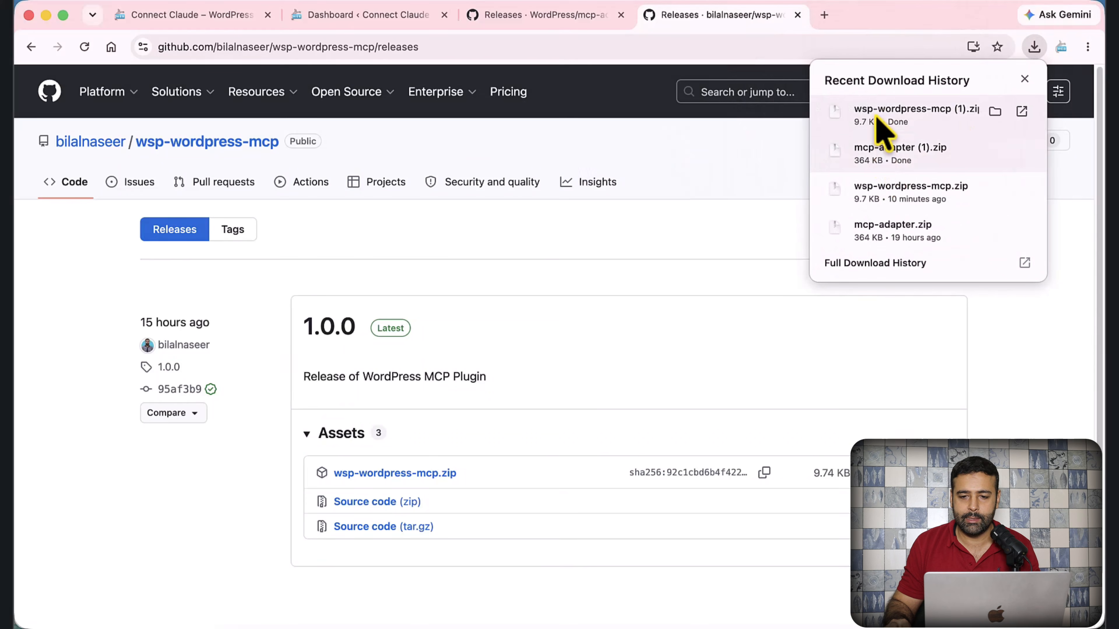
- Upload mcp-adapter (1).zip from Downloads as a new plugin and install it
left_click(382, 16)
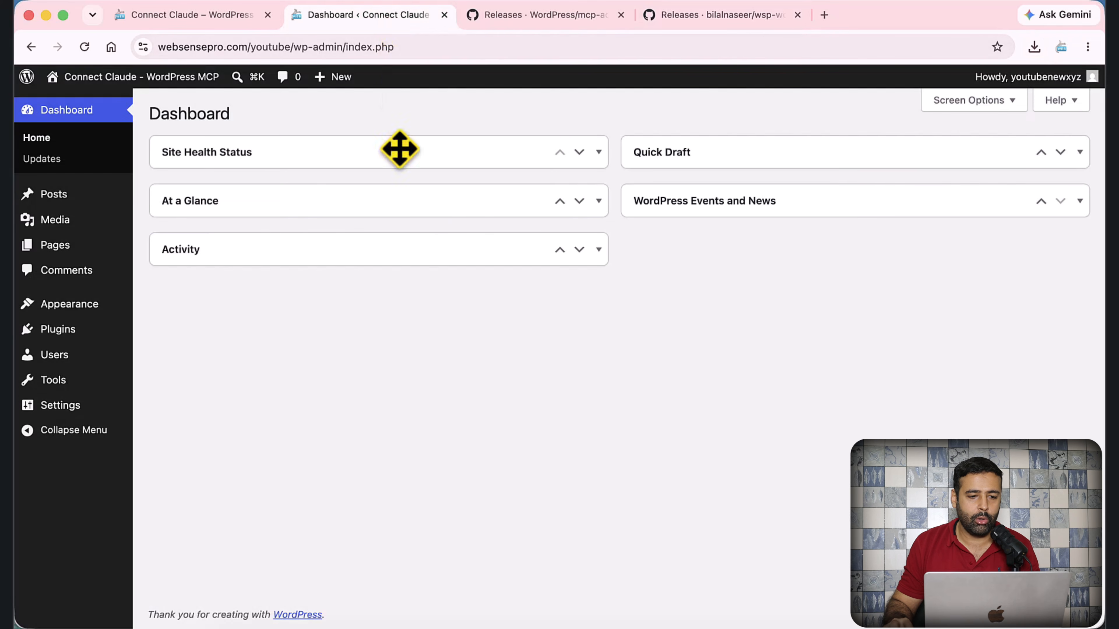
left_click(78, 334)
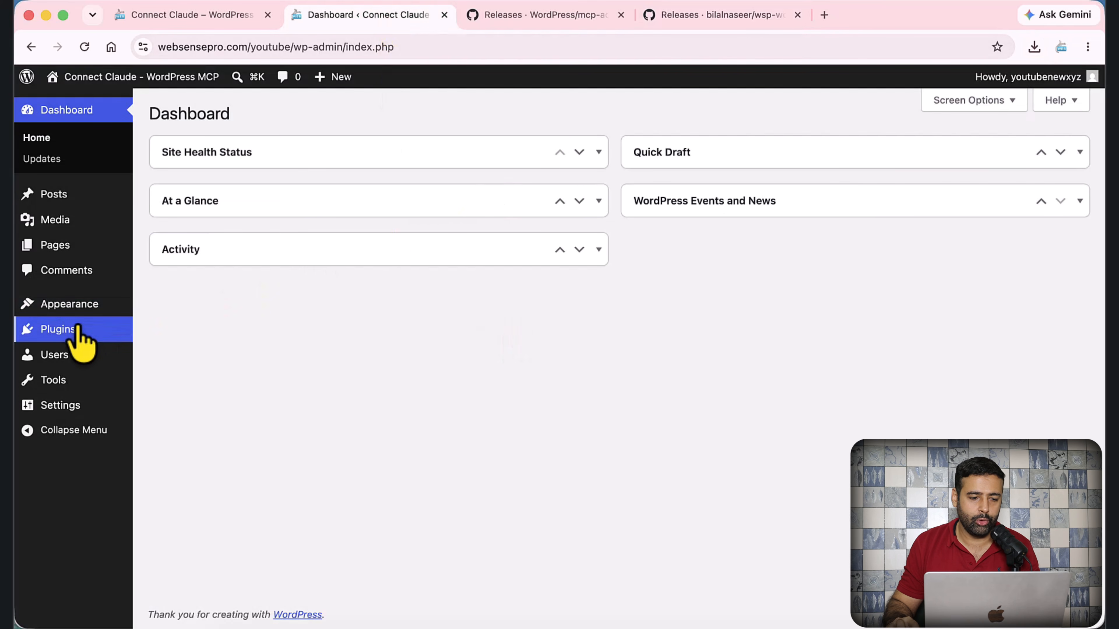
mouse_move(65, 336)
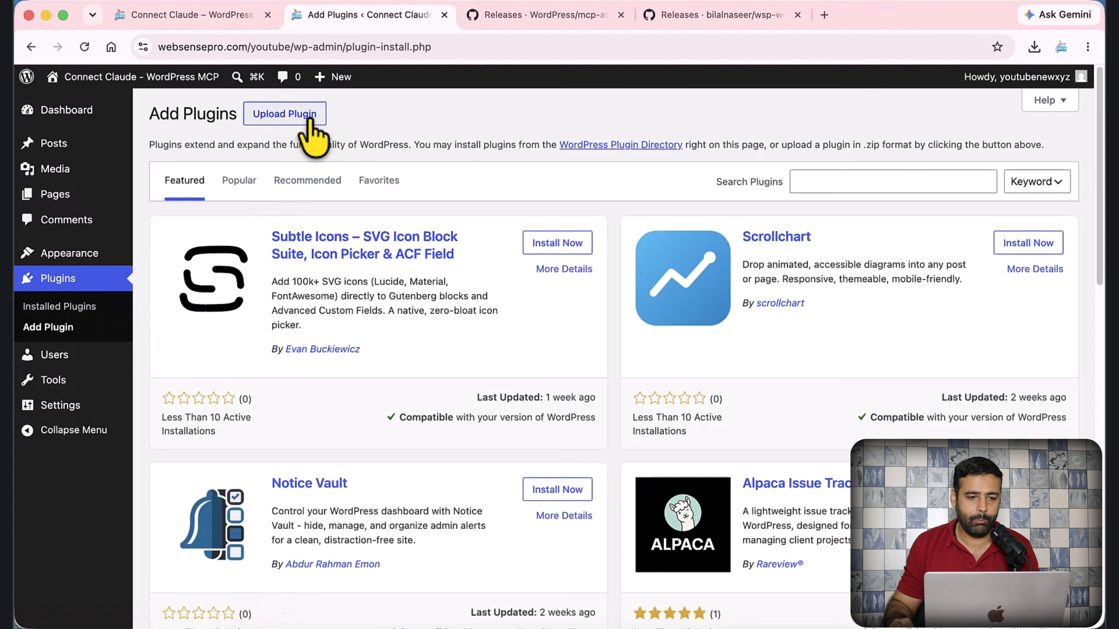
left_click(307, 116)
left_click(505, 251)
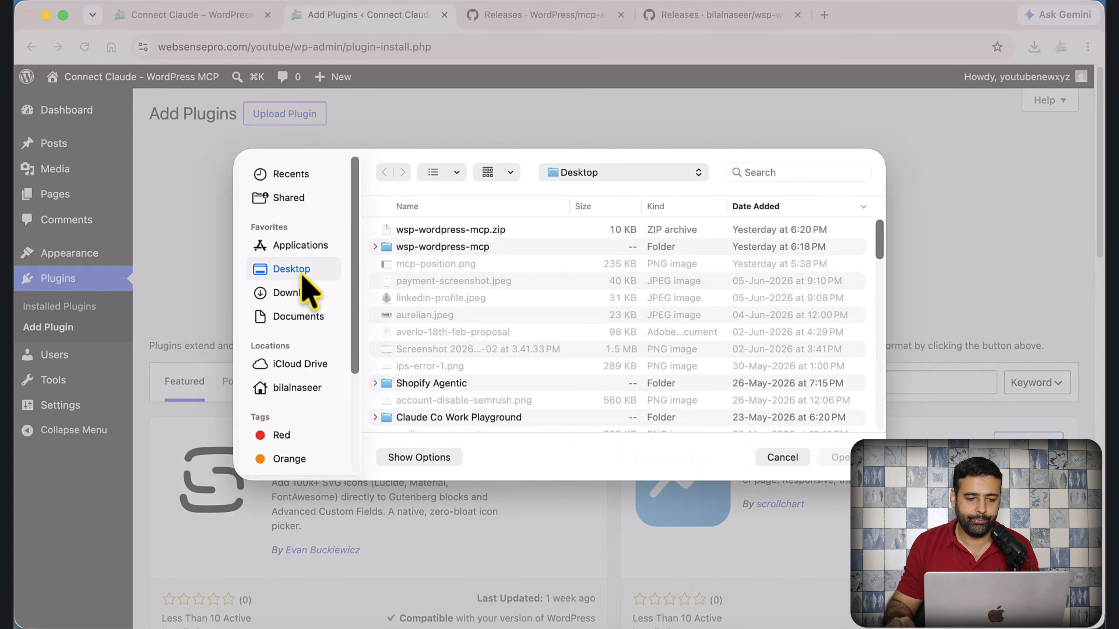
left_click(284, 294)
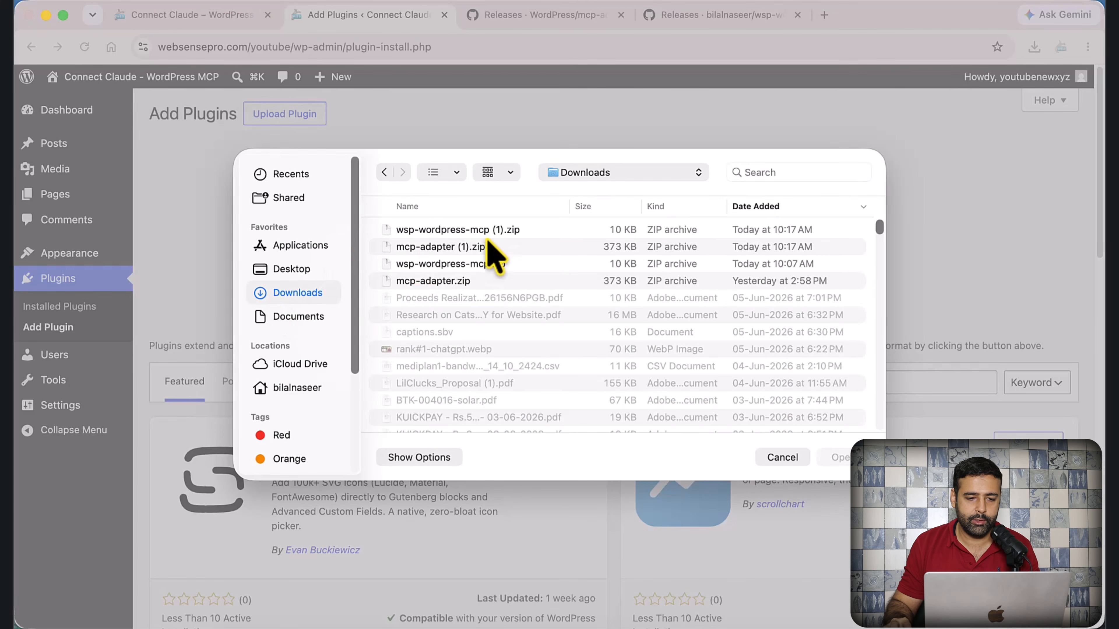
left_click(405, 246)
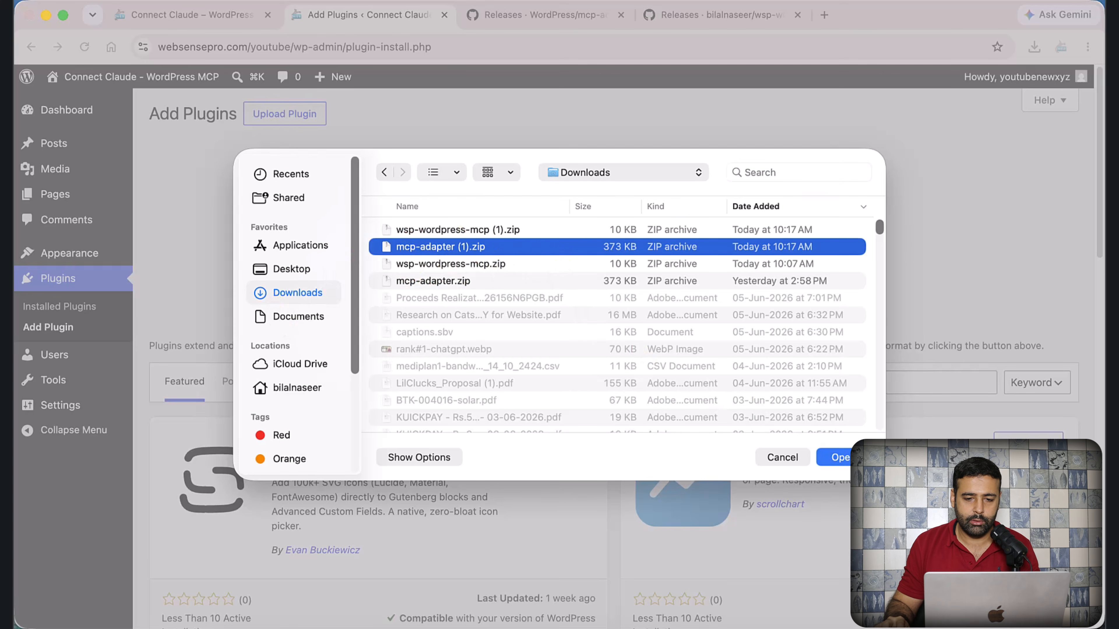
left_click(856, 458)
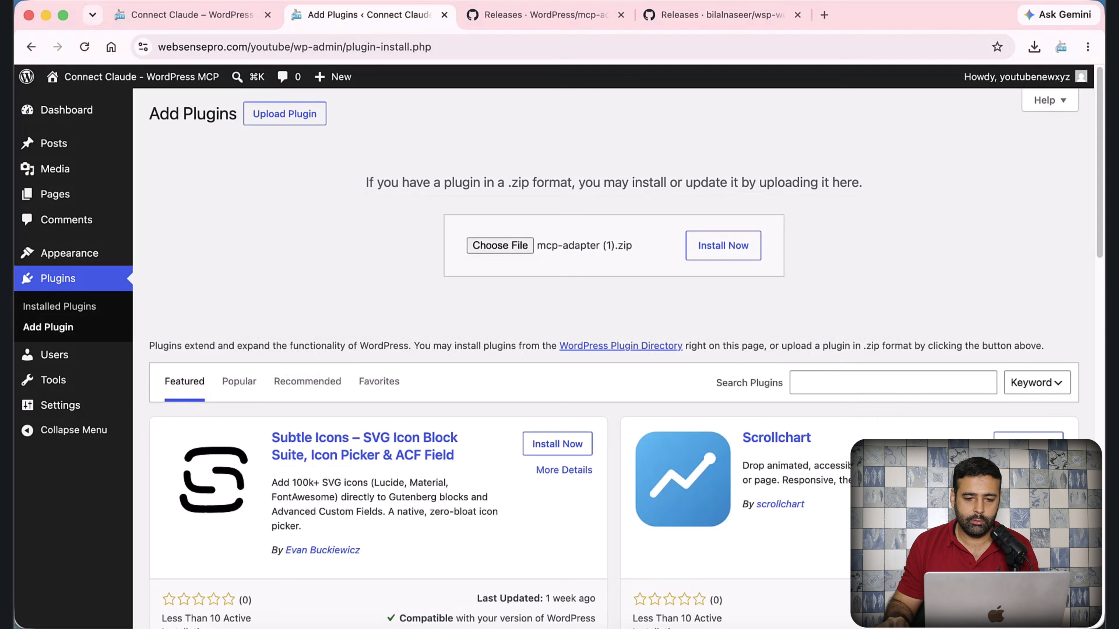
left_click(731, 256)
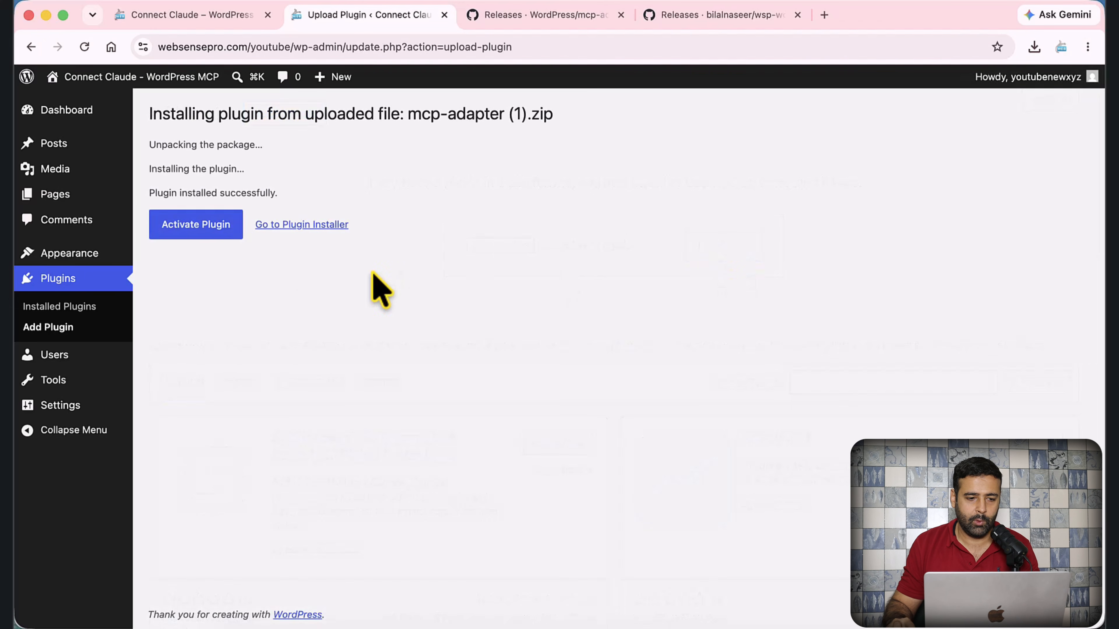
- Activate the MCP Adapter 0.5.0 plugin and return to the WordPress plugins list
left_click(222, 232)
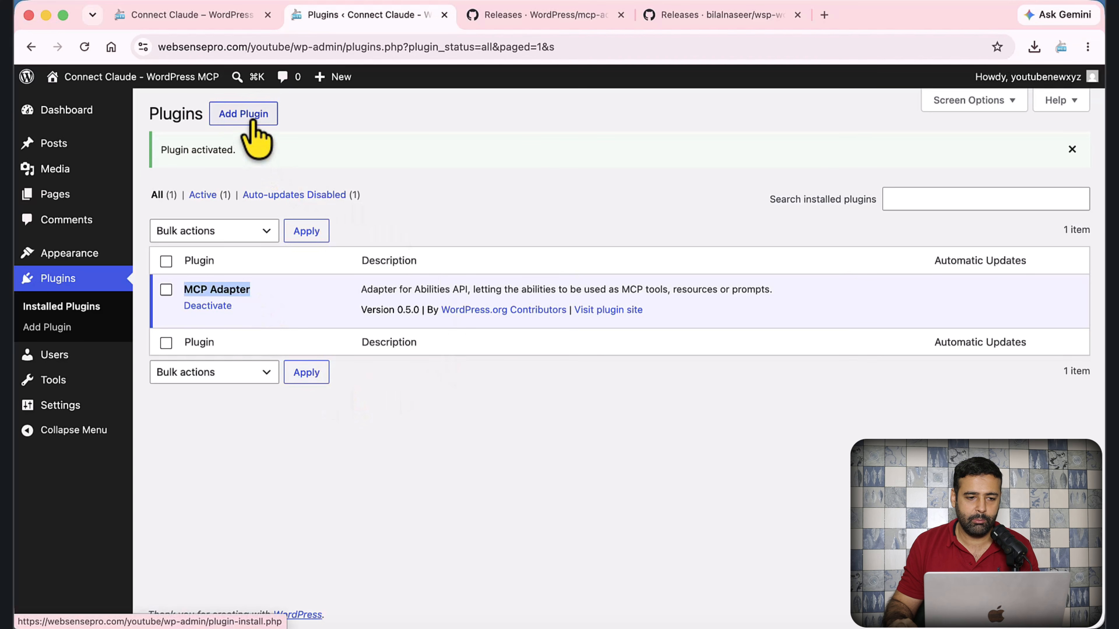
left_click(704, 16)
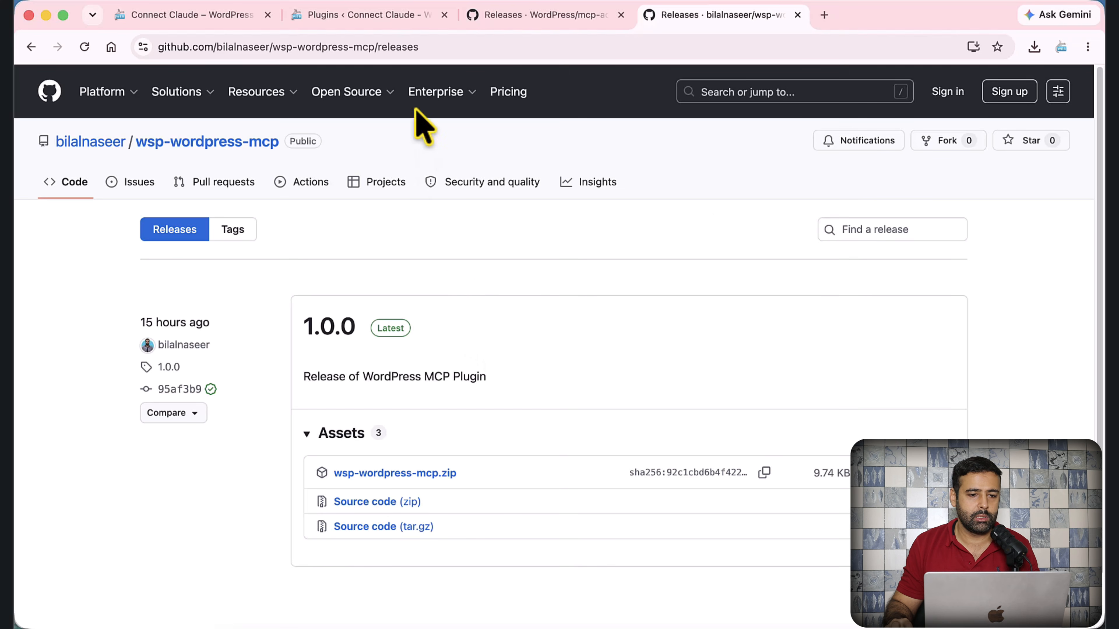
left_click(383, 27)
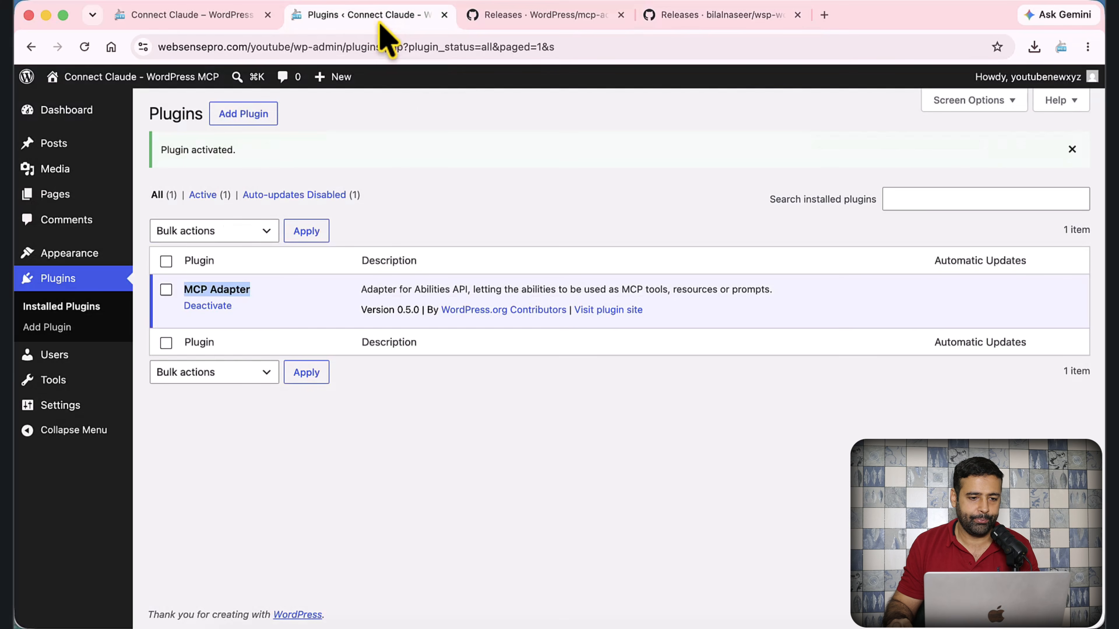
- Upload and install wsp-wordpress-mcp (1).zip, then activate WebSensePro MCP Abilities 2.0
left_click(329, 38)
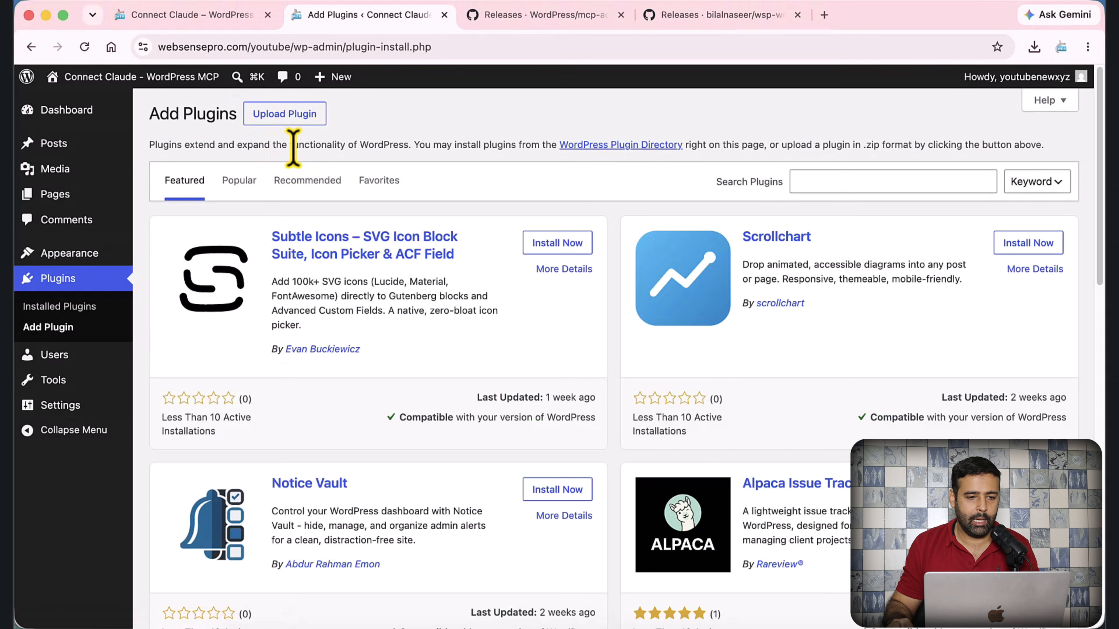
left_click(292, 117)
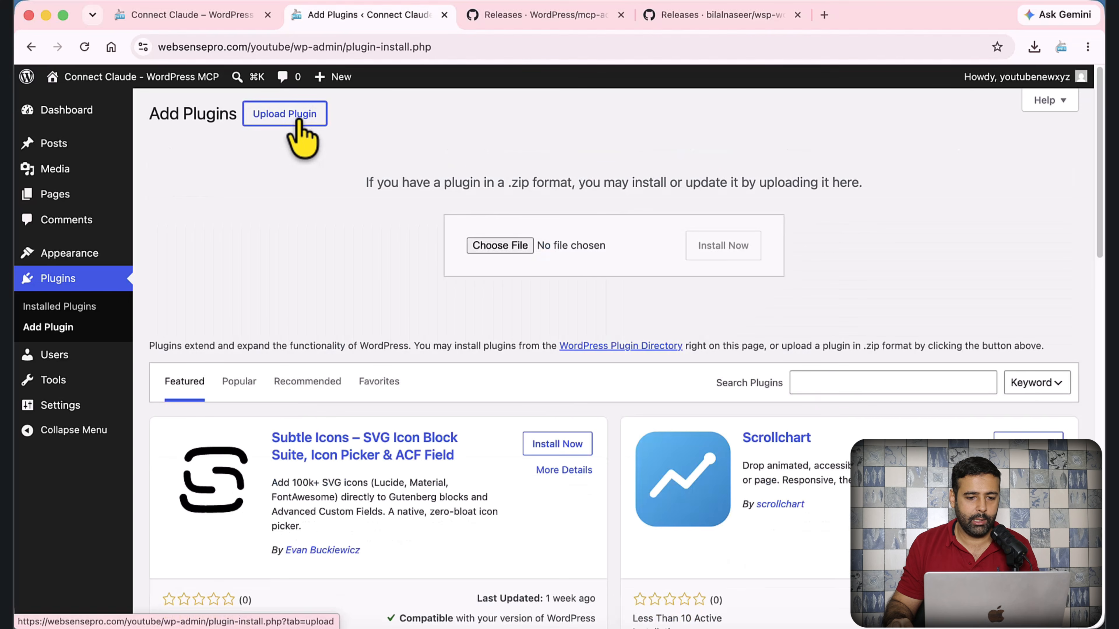
left_click(493, 242)
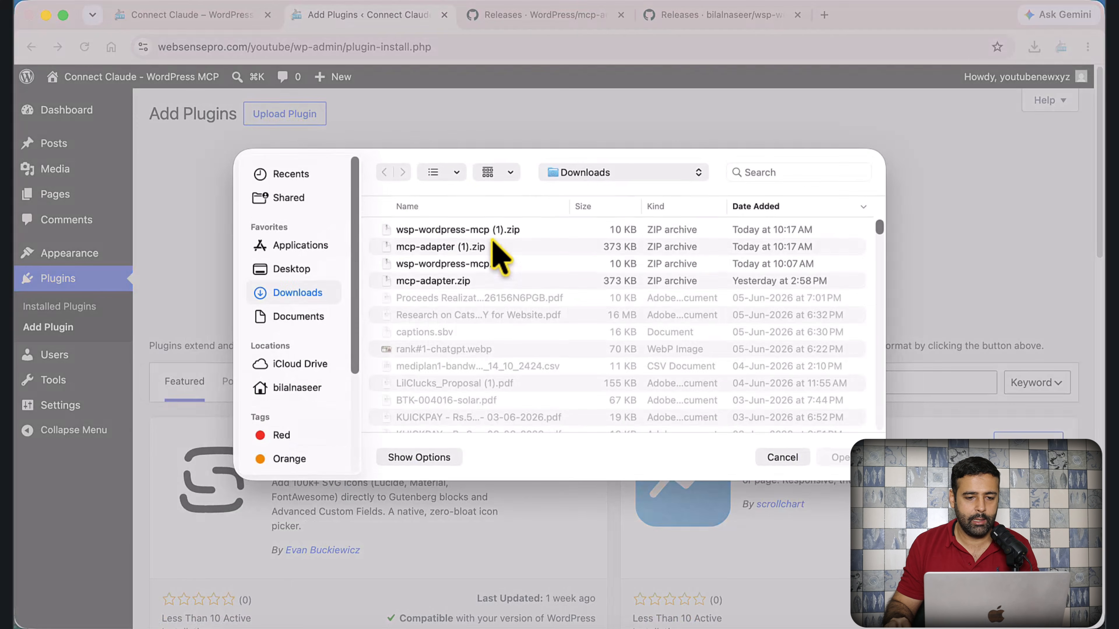
left_click(535, 230)
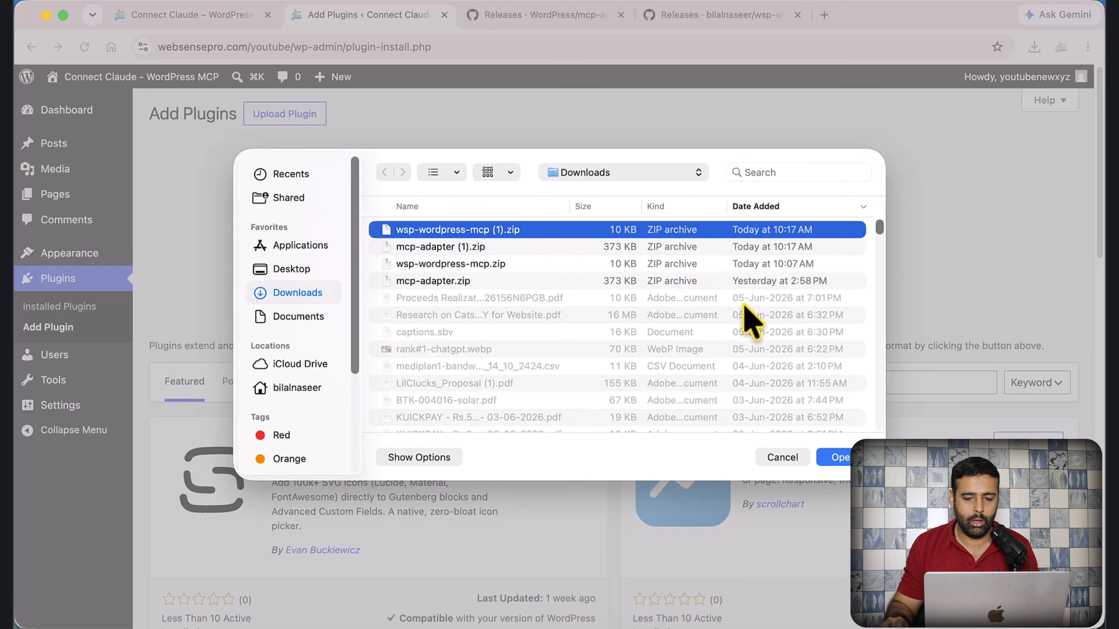
left_click(839, 458)
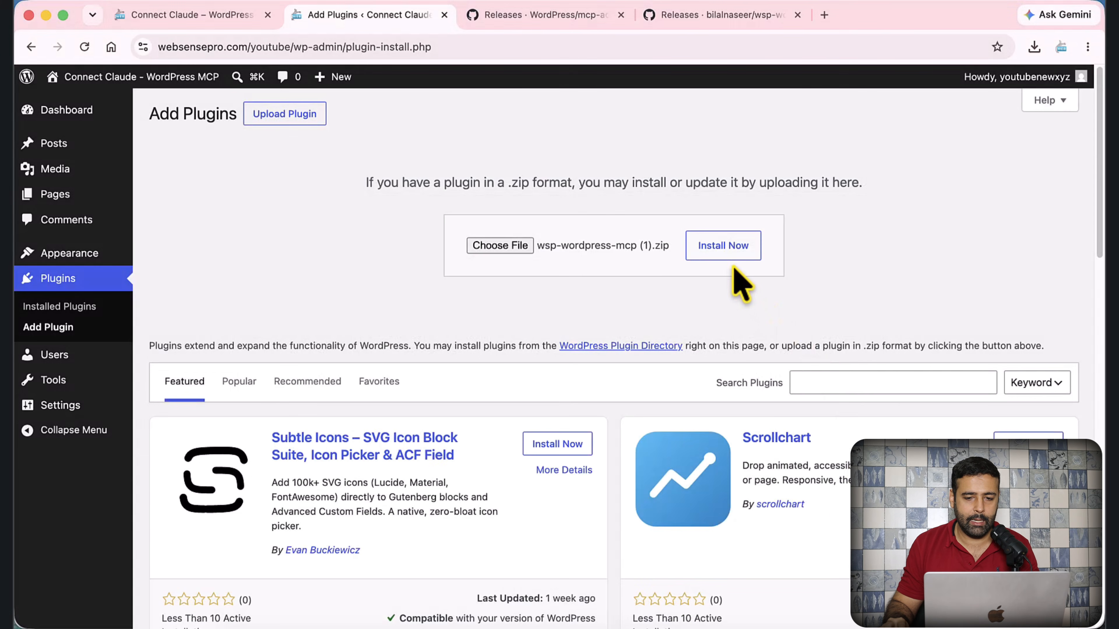
left_click(732, 252)
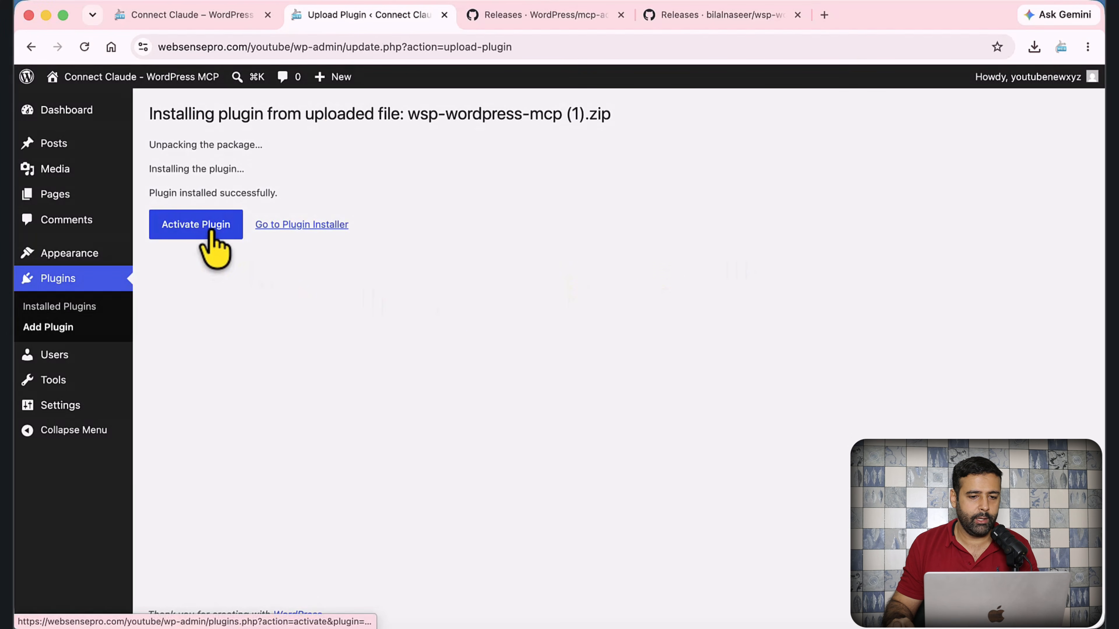
left_click(211, 236)
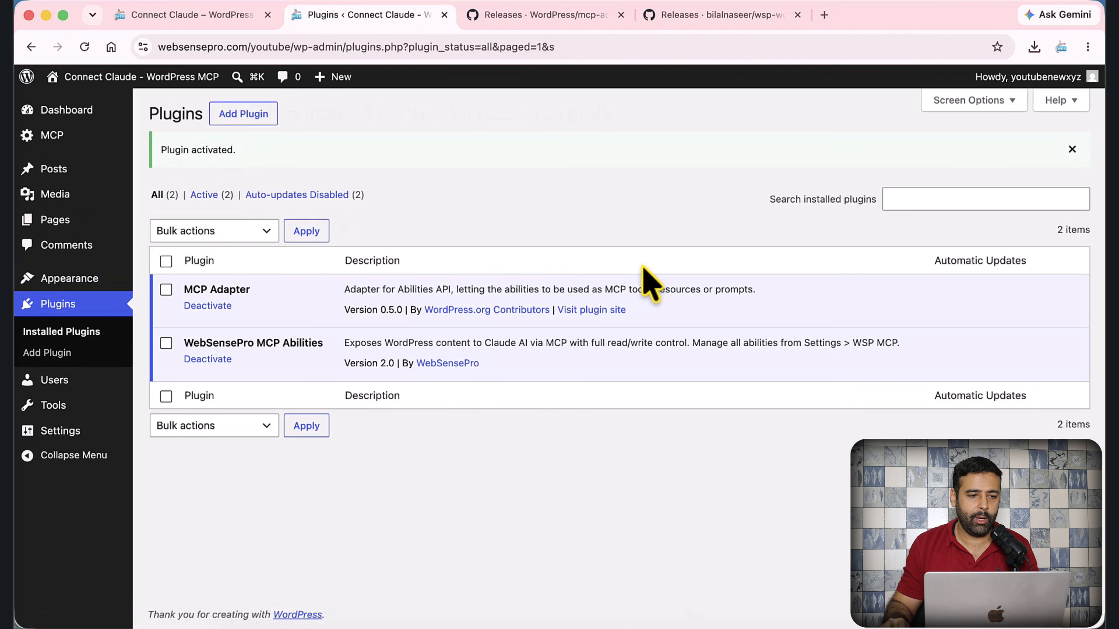
- In MCP > Settings, enable the Create Post and Update Post abilities, confirming each
mouse_move(74, 143)
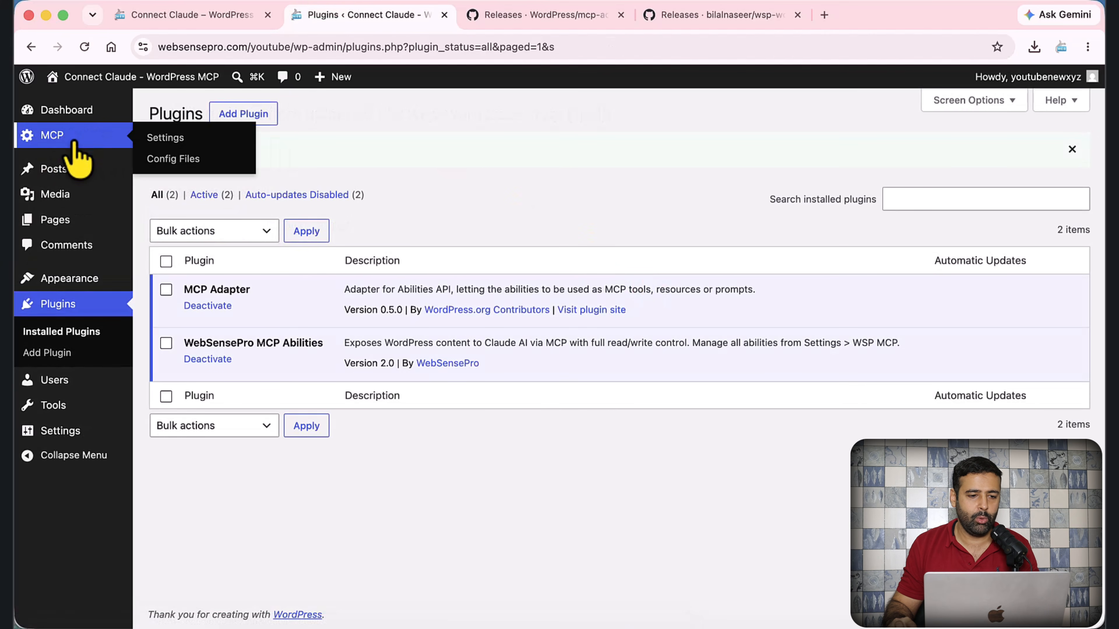
left_click(57, 140)
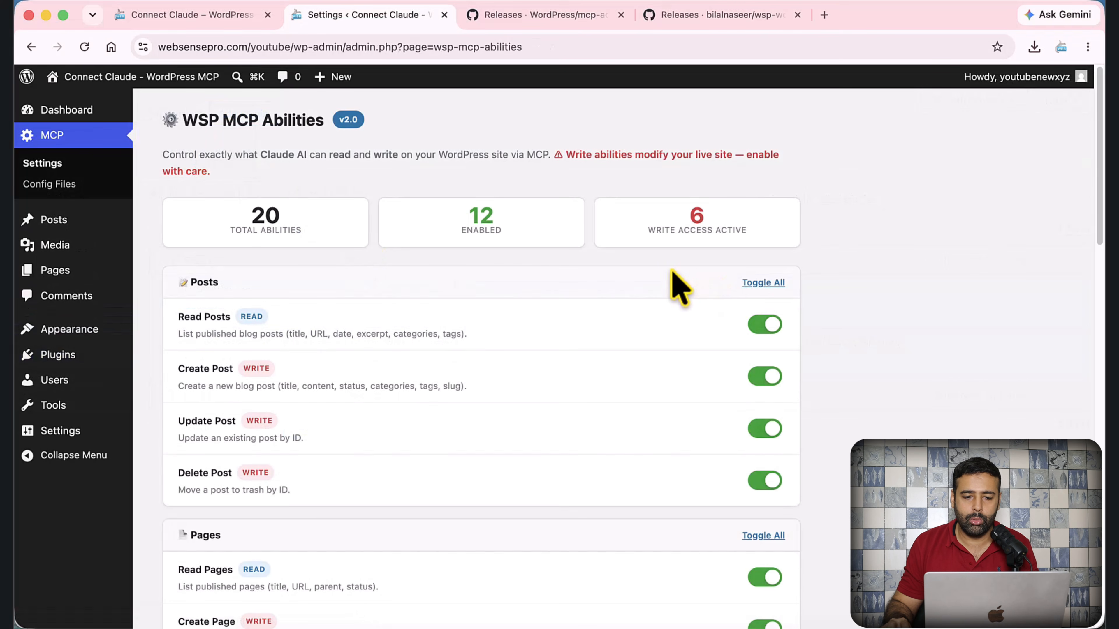
scroll(678, 266, "down", 2)
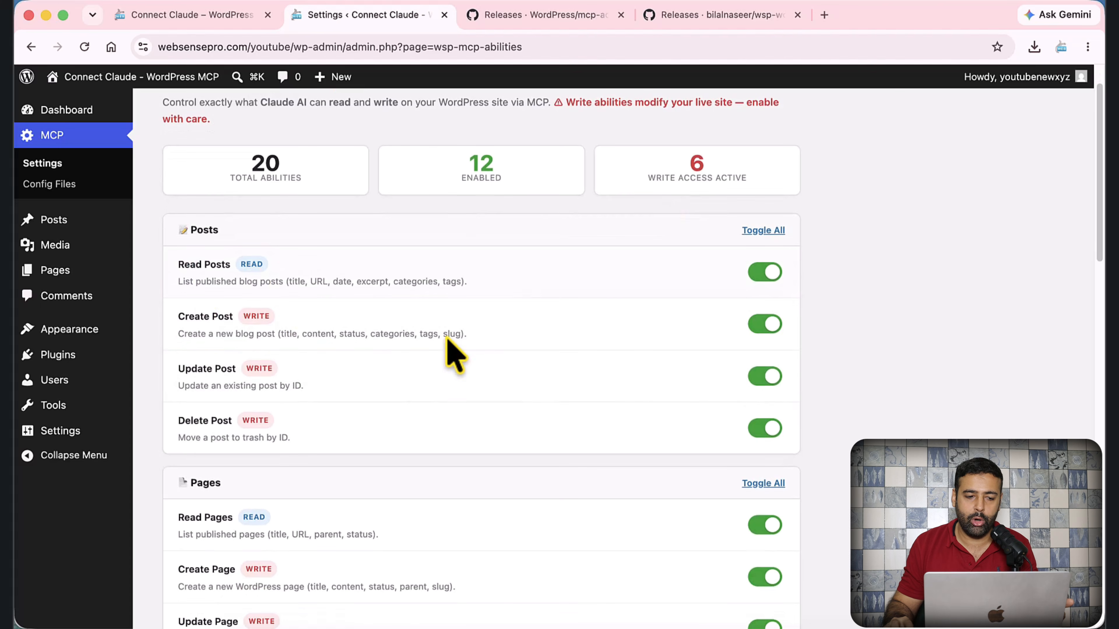
left_click(764, 325)
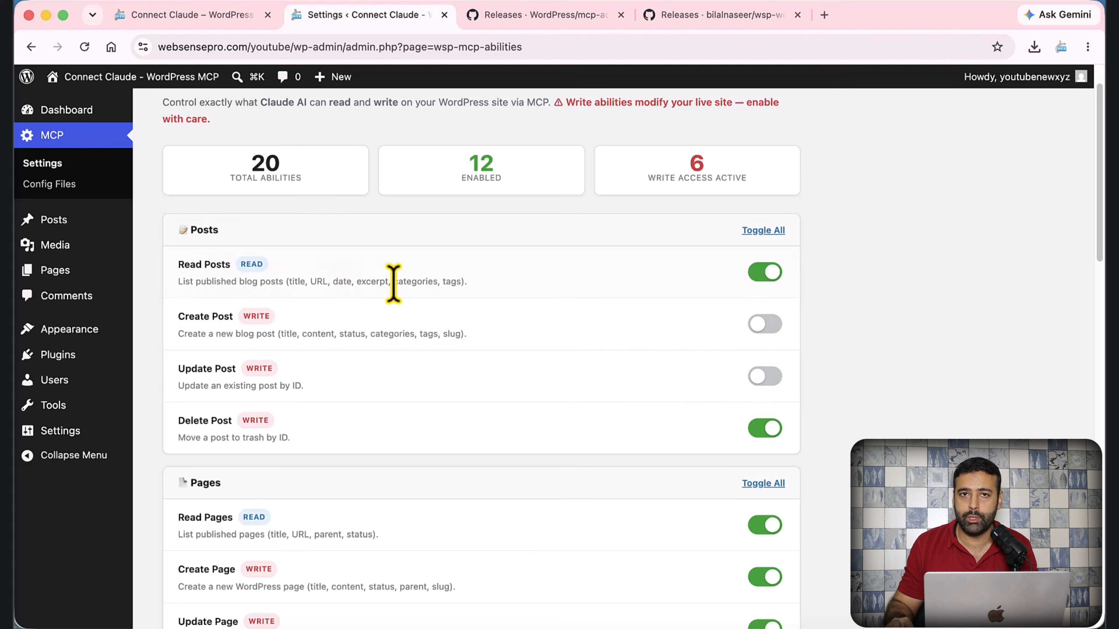
scroll(491, 277, "down", 1)
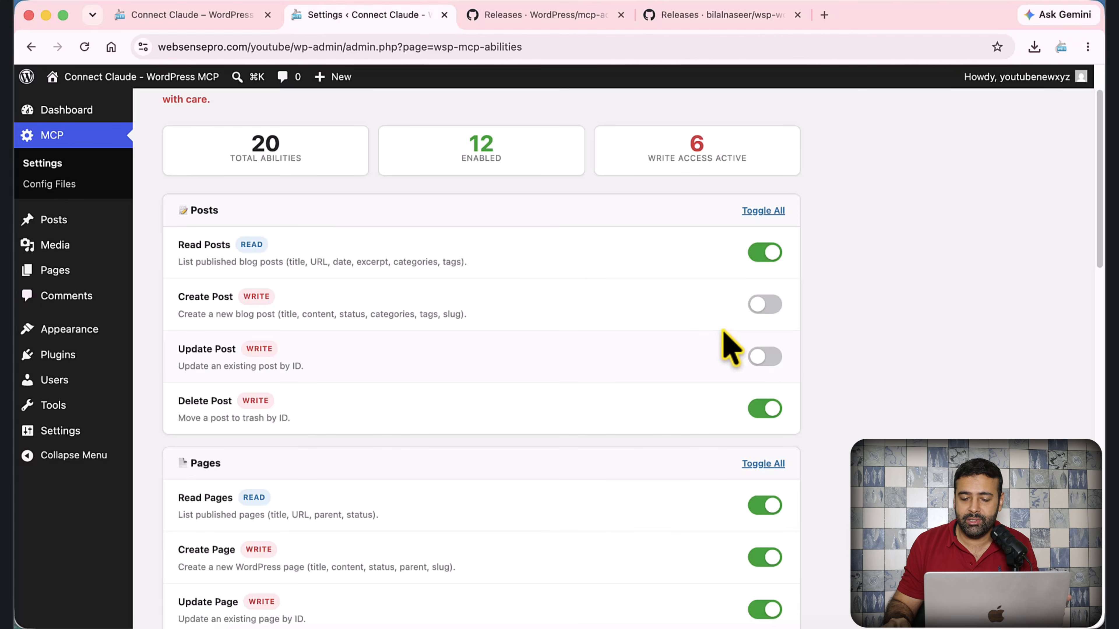
left_click(767, 308)
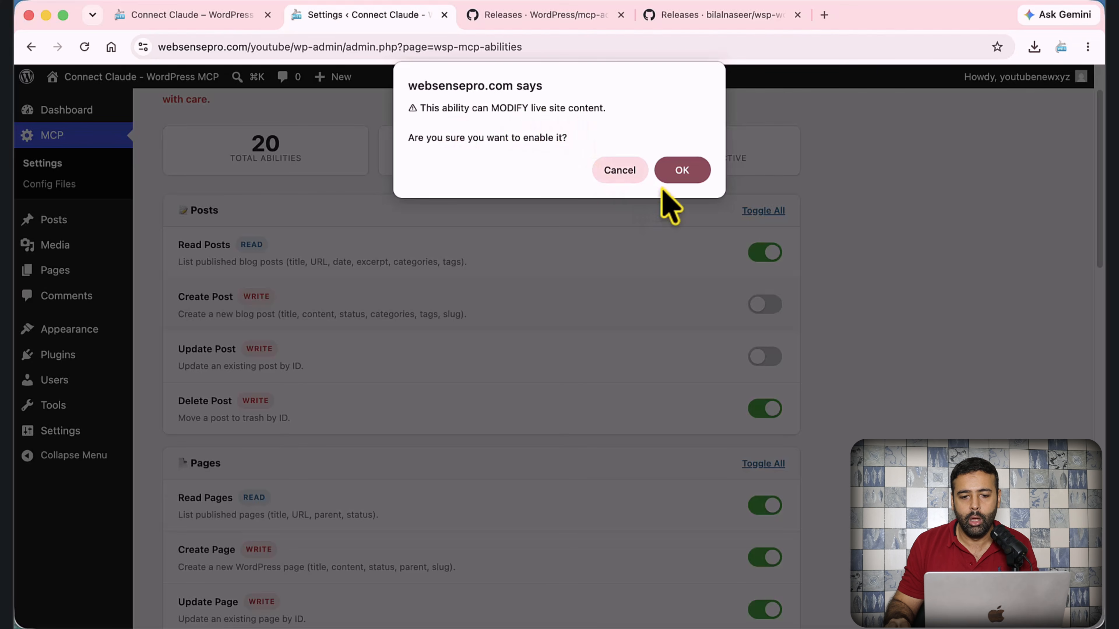
left_click(678, 173)
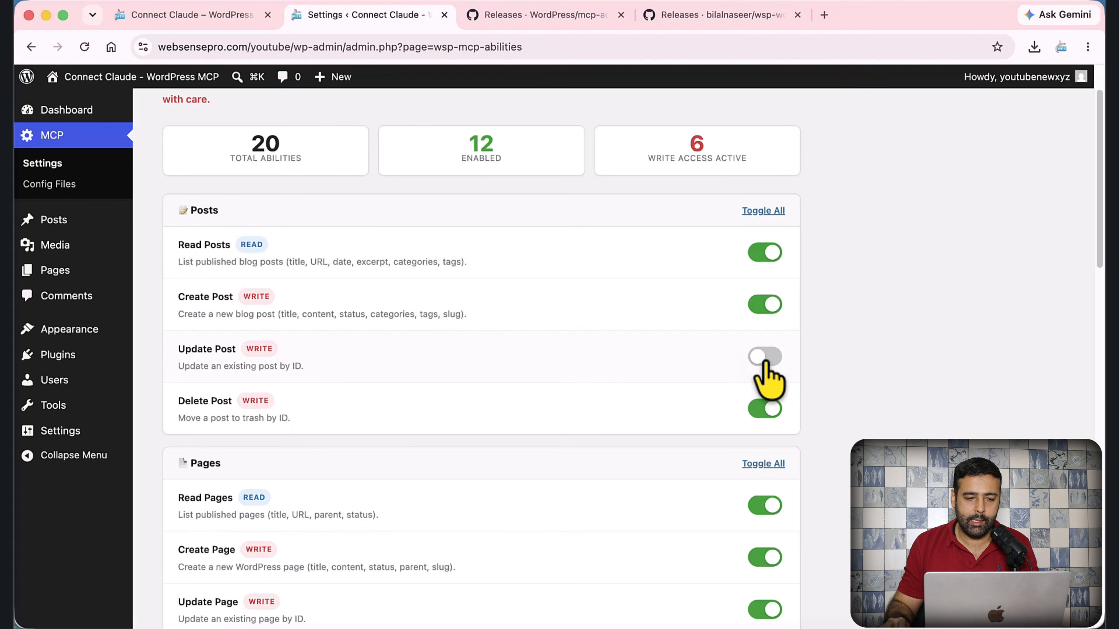
left_click(765, 358)
left_click(669, 173)
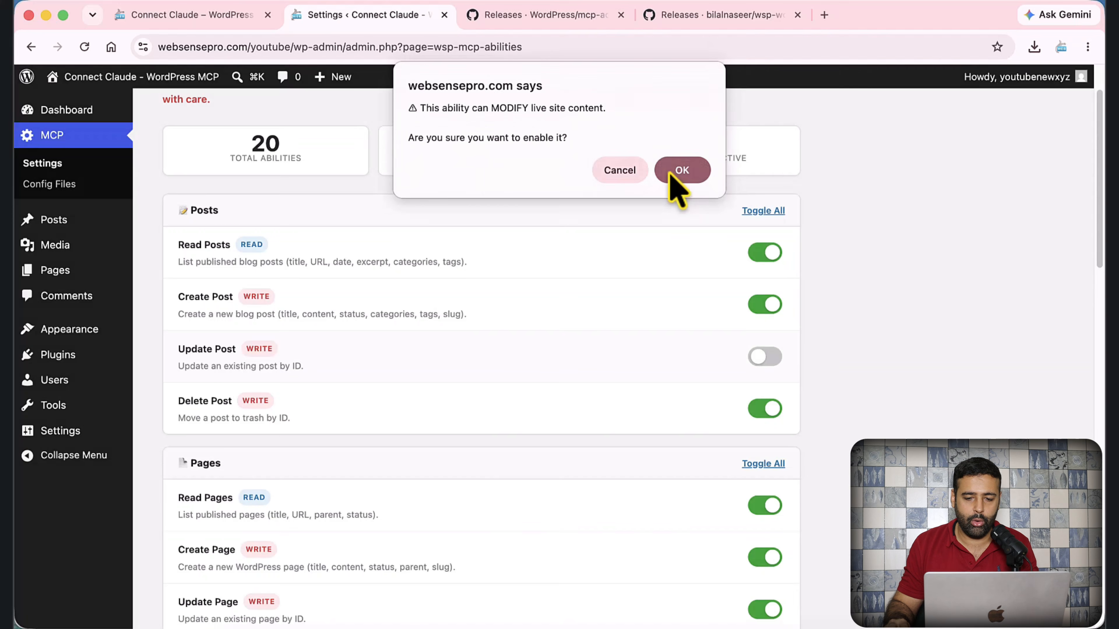
- Scroll through the remaining abilities to review which ones are enabled
scroll(836, 308, "down", 4)
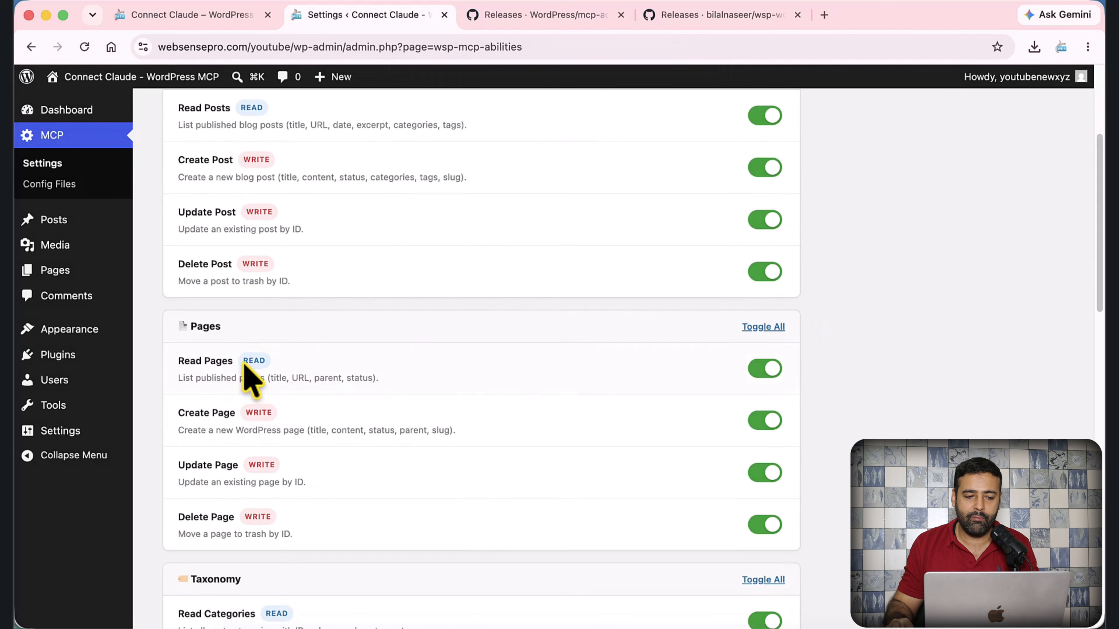
left_click_drag(190, 327, 222, 328)
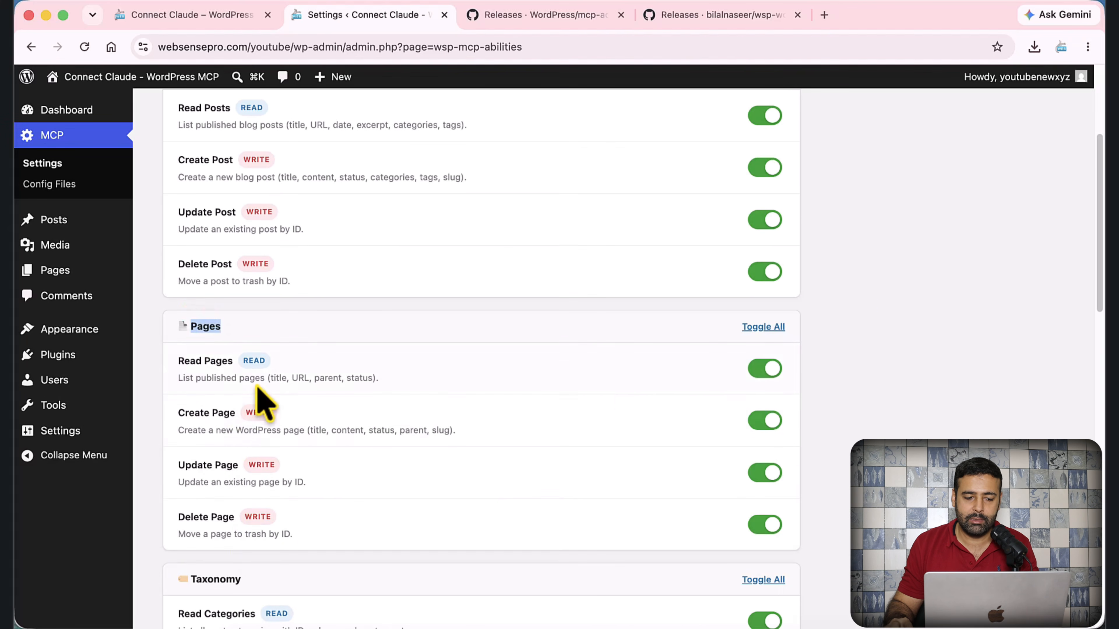
scroll(339, 403, "down", 2)
scroll(428, 370, "down", 3)
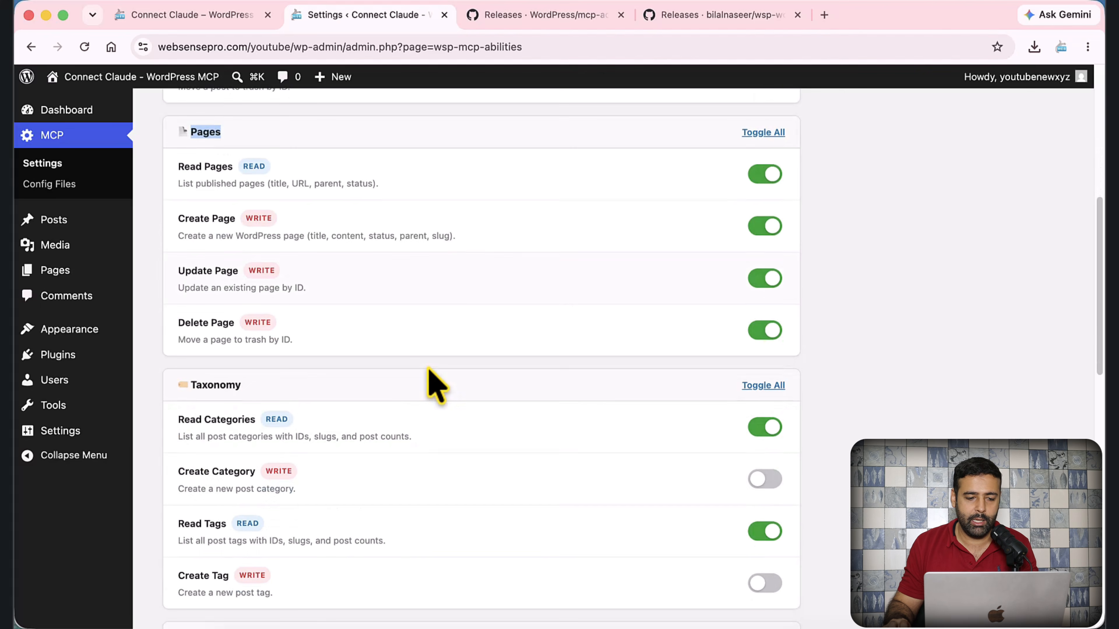
scroll(441, 392, "down", 3)
scroll(449, 370, "down", 3)
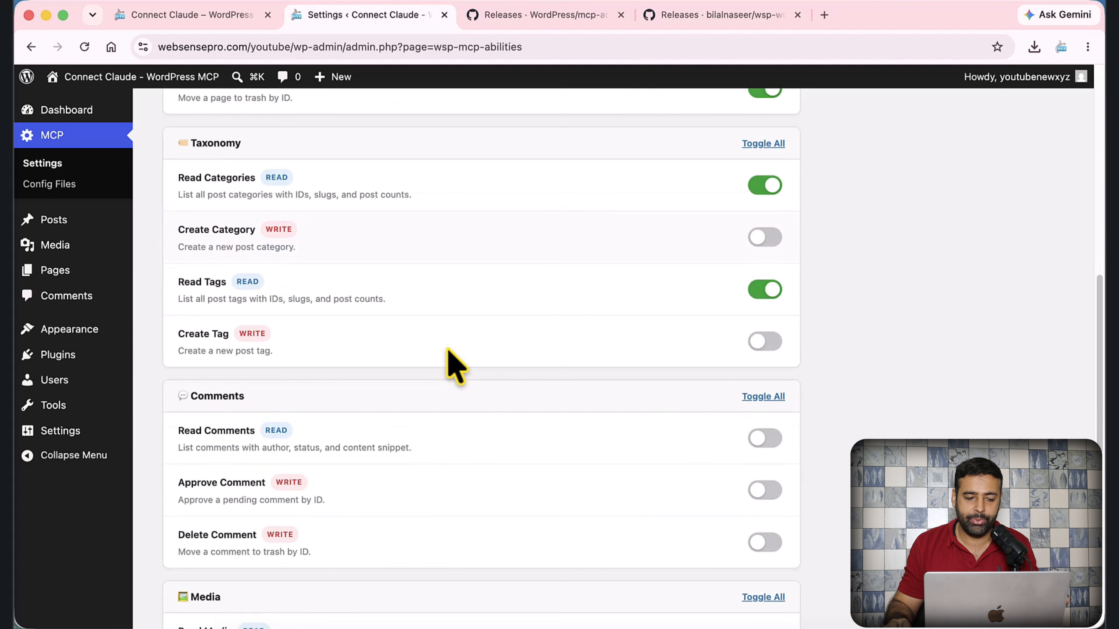
scroll(397, 397, "down", 3)
scroll(397, 410, "down", 3)
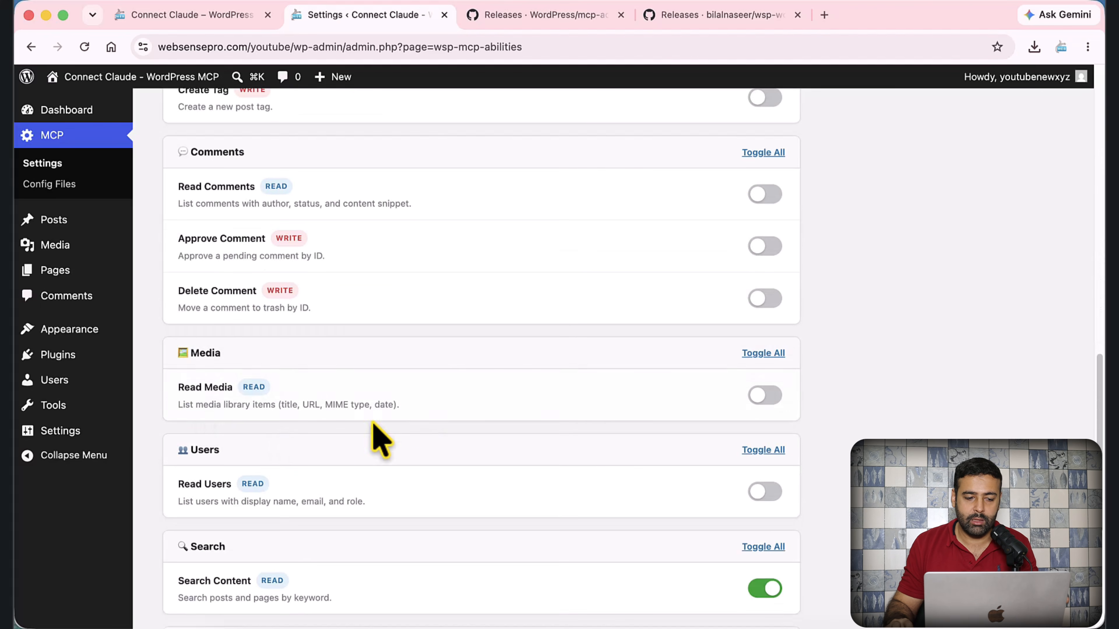
scroll(379, 392, "down", 3)
scroll(370, 392, "down", 4)
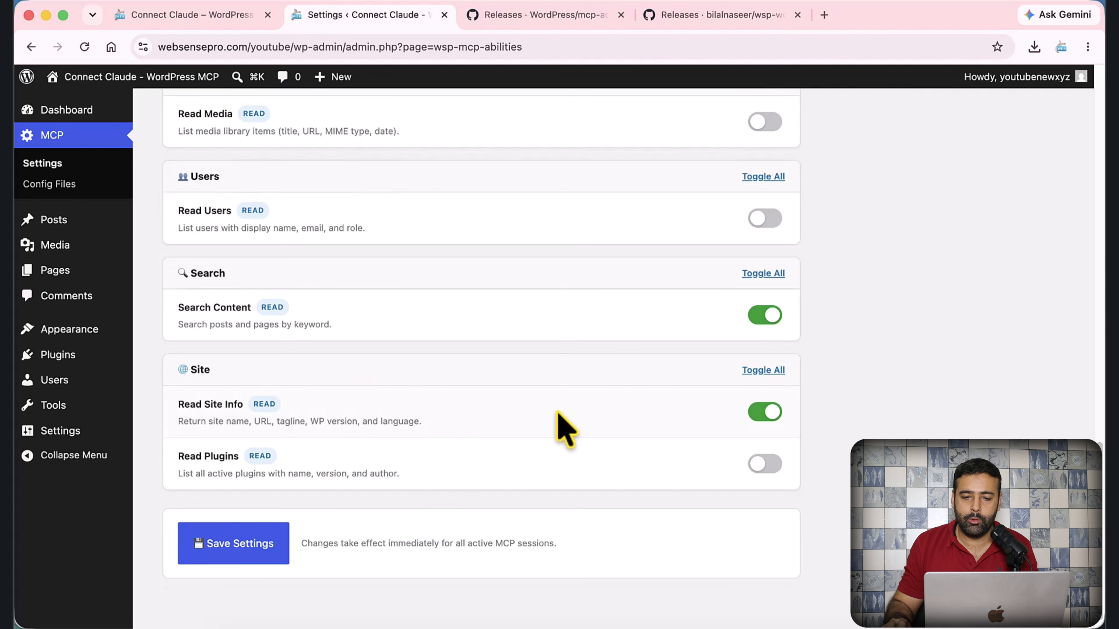
scroll(557, 423, "up", 15)
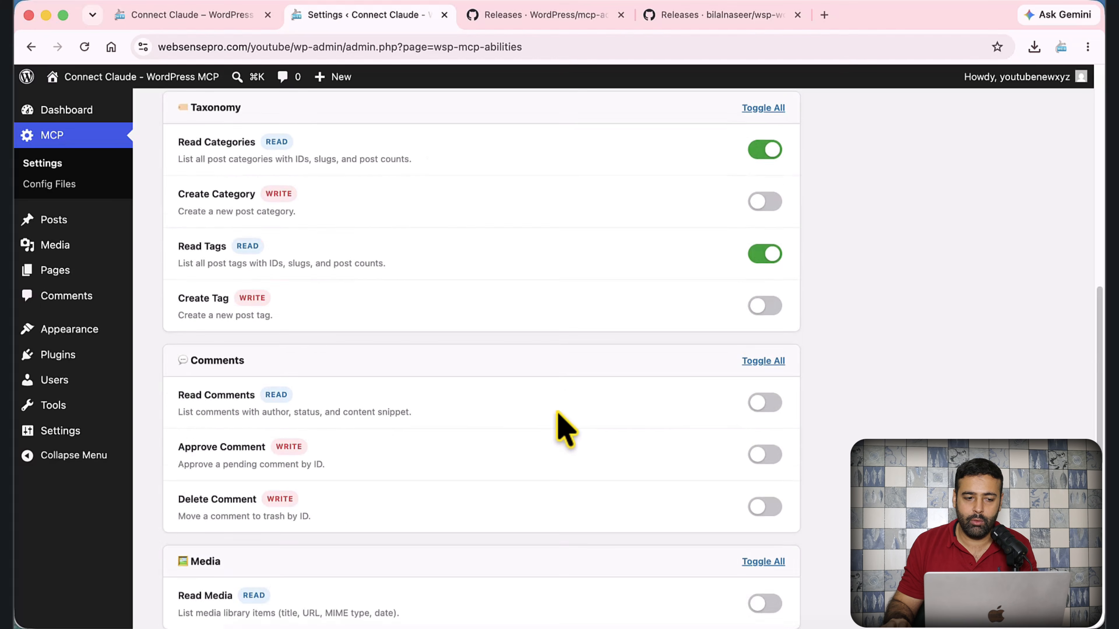
scroll(549, 397, "up", 2)
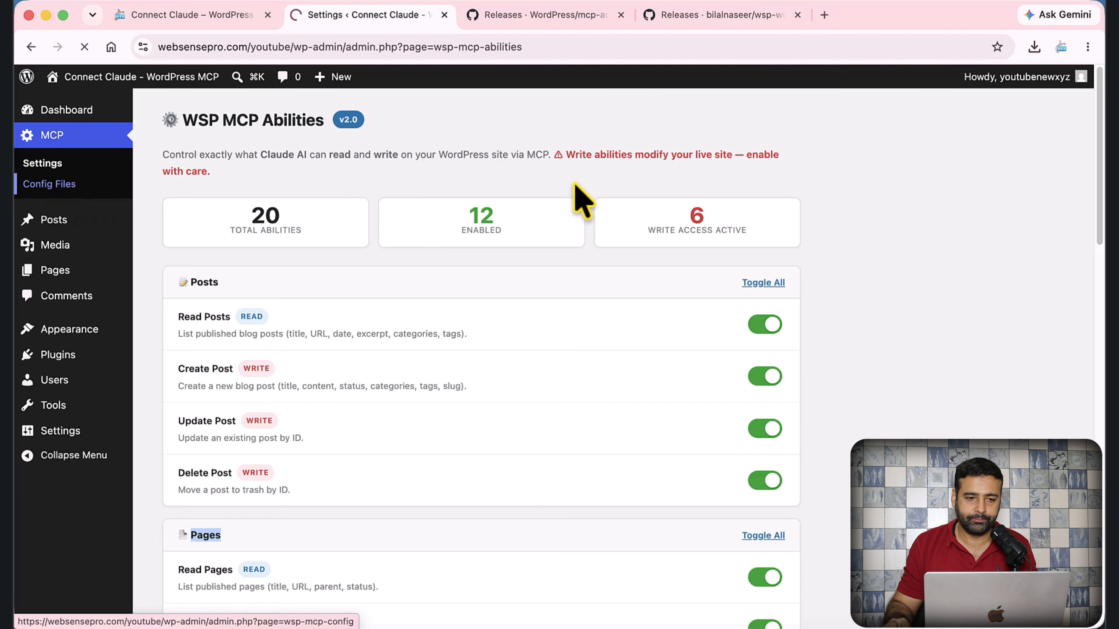
- Move from the Claude Config File page over to the Claude desktop app
scroll(624, 361, "down", 1)
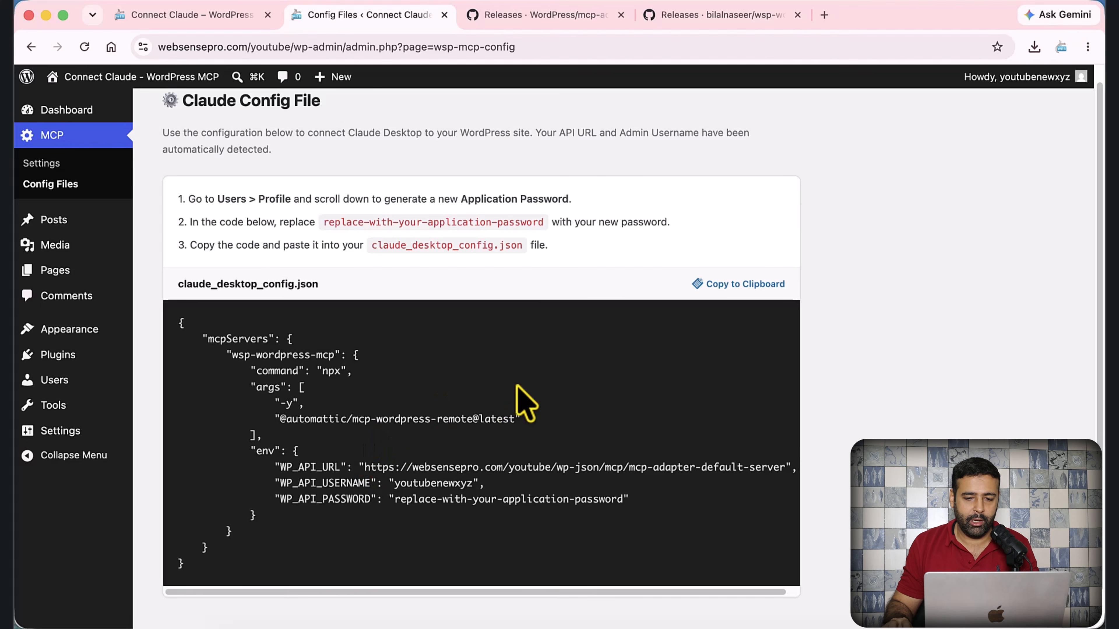
left_click(577, 626)
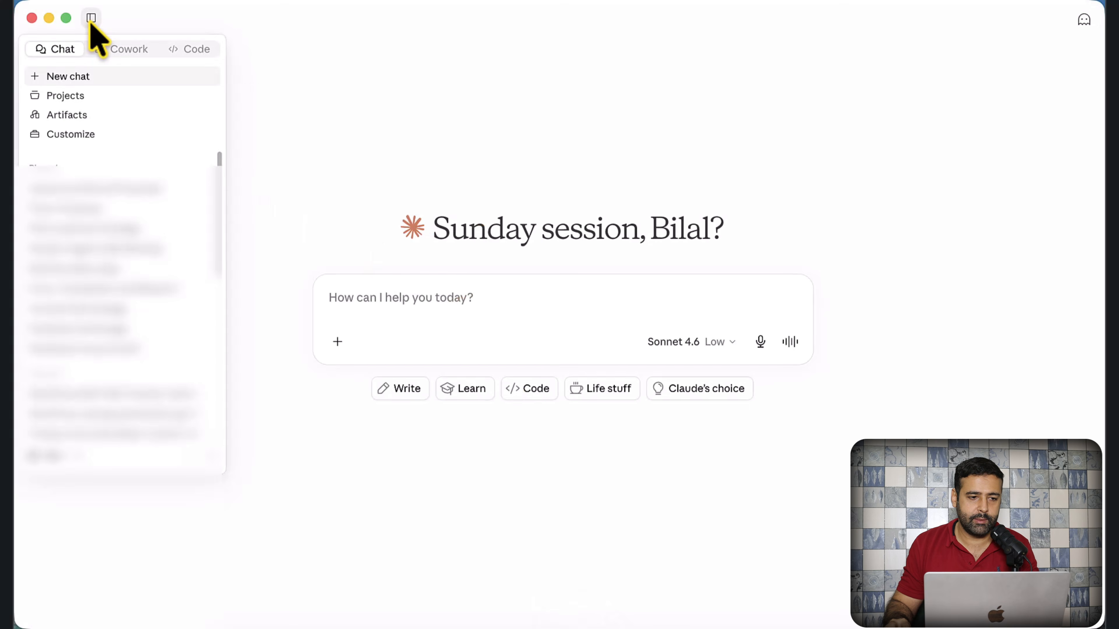
- Pin the sidebar and reveal the desktop config file via Settings > Developer > Edit Config
left_click(91, 19)
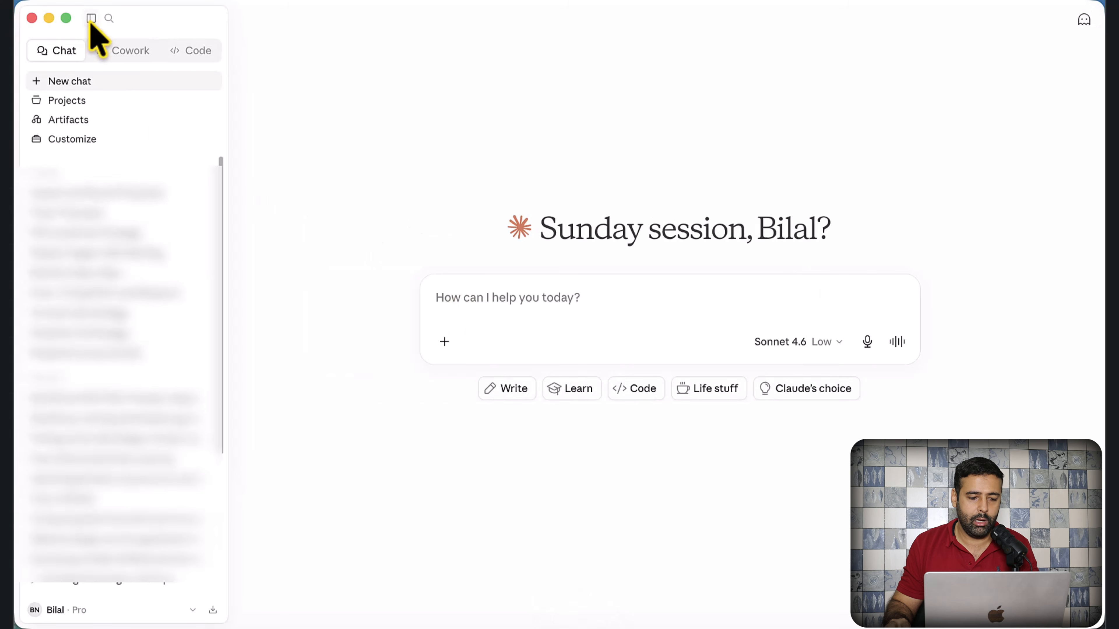
left_click(70, 612)
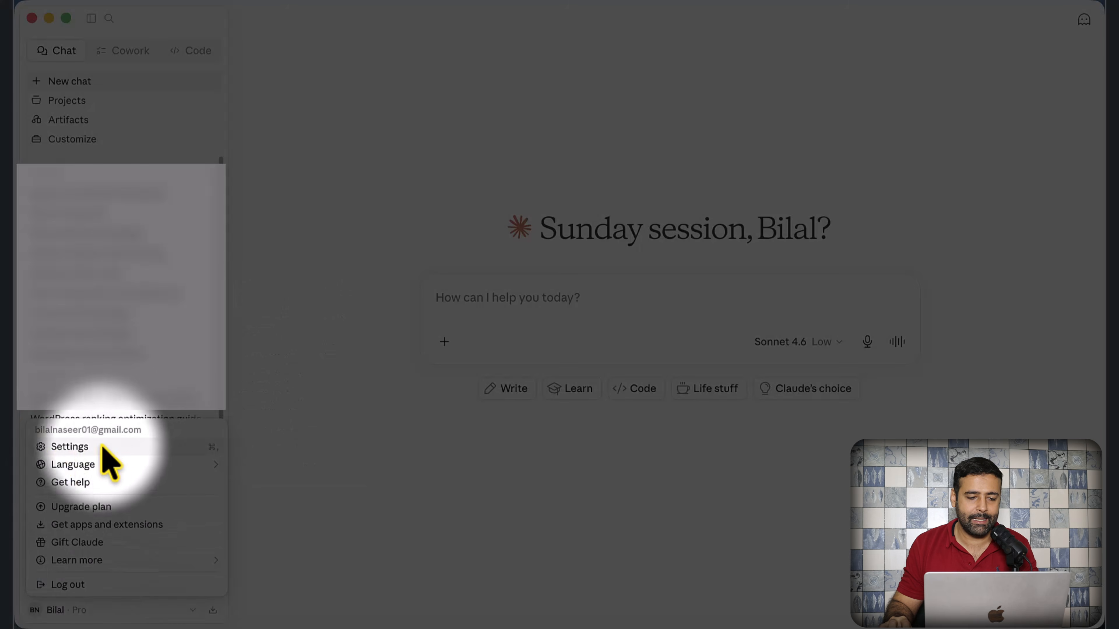
left_click(121, 447)
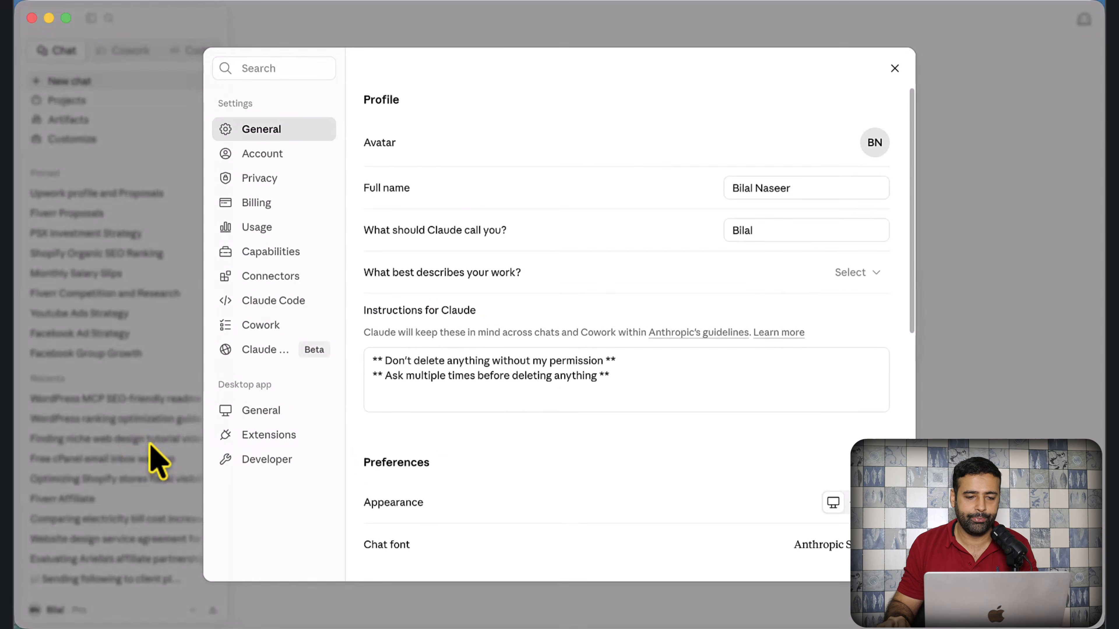
left_click(267, 461)
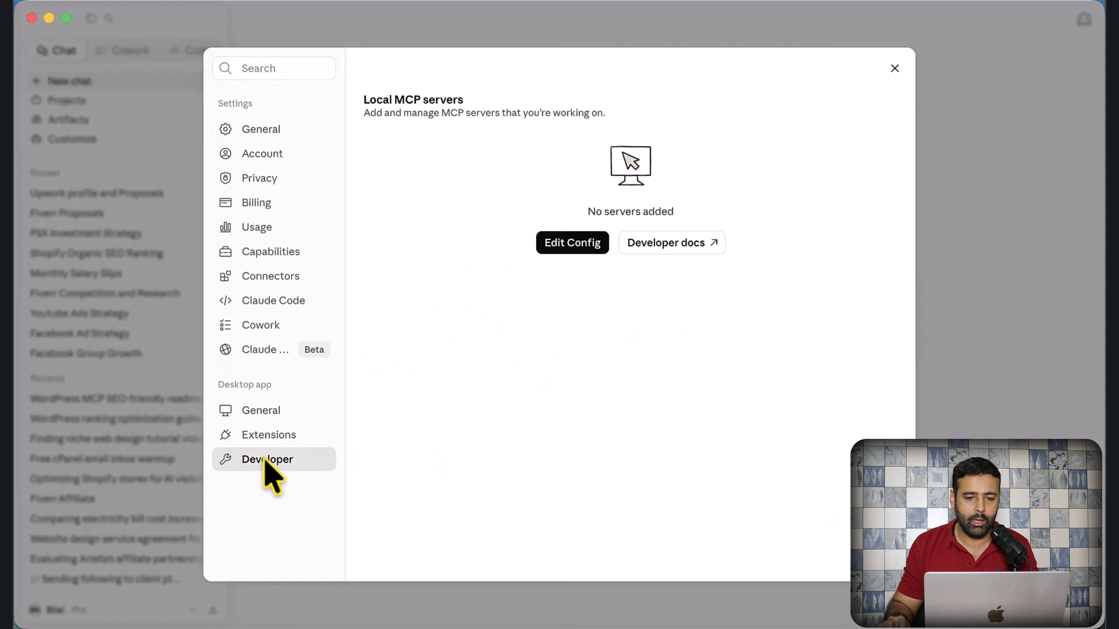
left_click(564, 247)
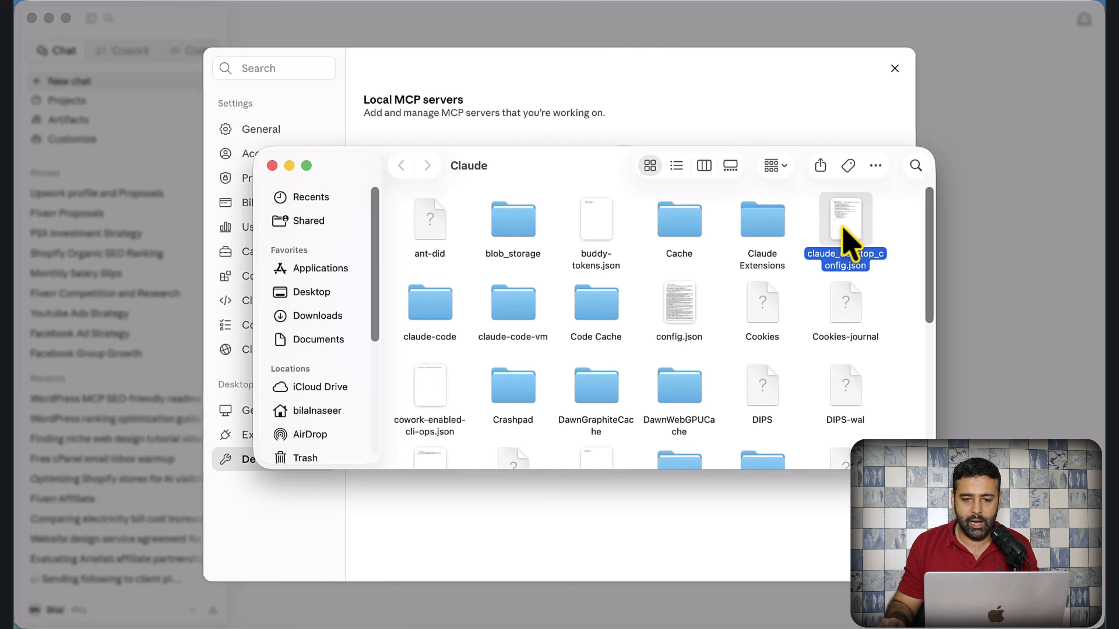
- Open claude_desktop_config.json with Visual Studio Code from its context menu
right_click(847, 243)
mouse_move(855, 254)
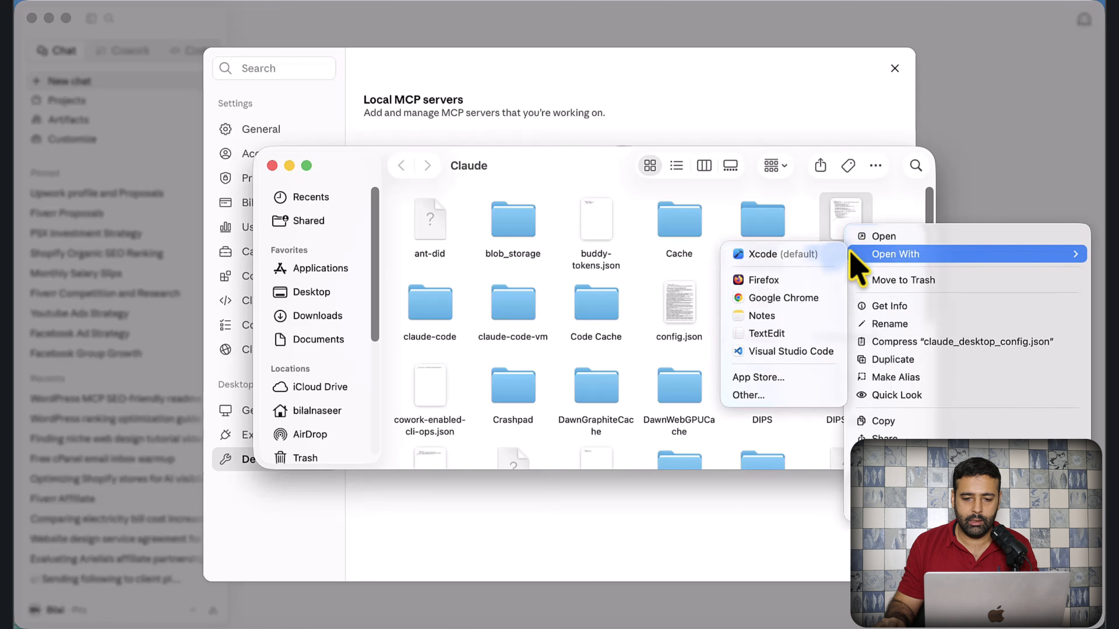
left_click(787, 354)
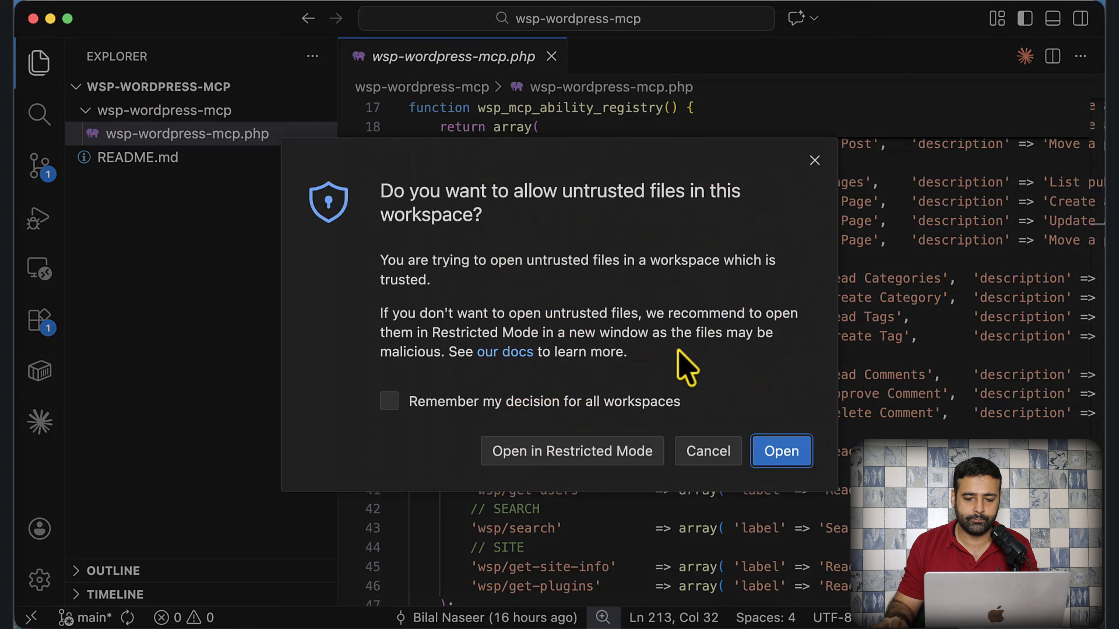
- Allow claude_desktop_config.json to open in Visual Studio Code
left_click(782, 451)
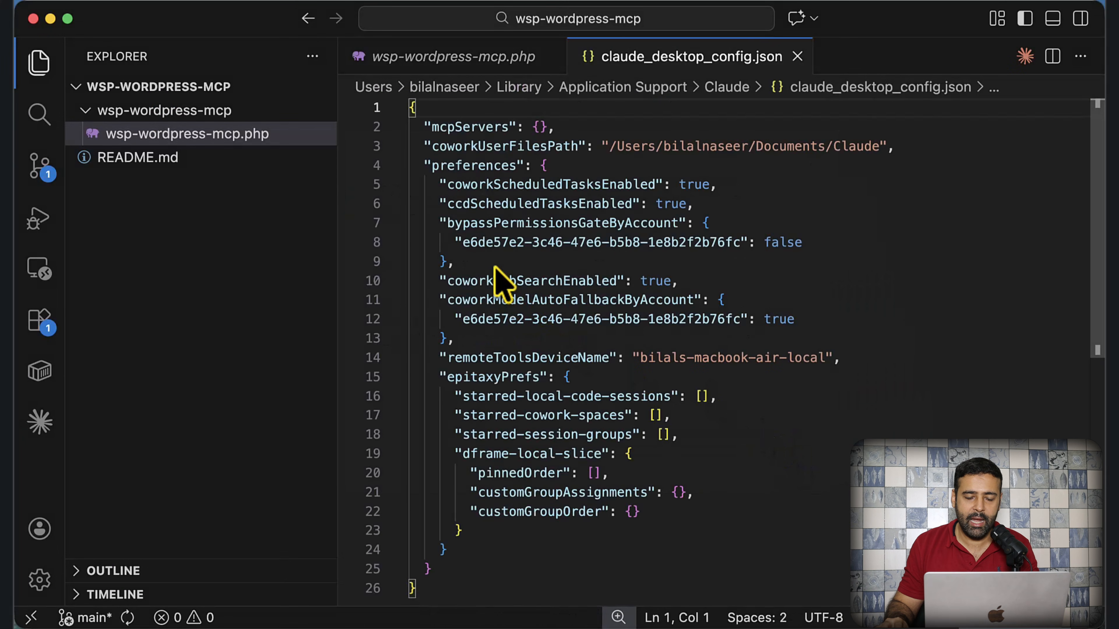
scroll(500, 512, "down", 2)
scroll(490, 524, "up", 2)
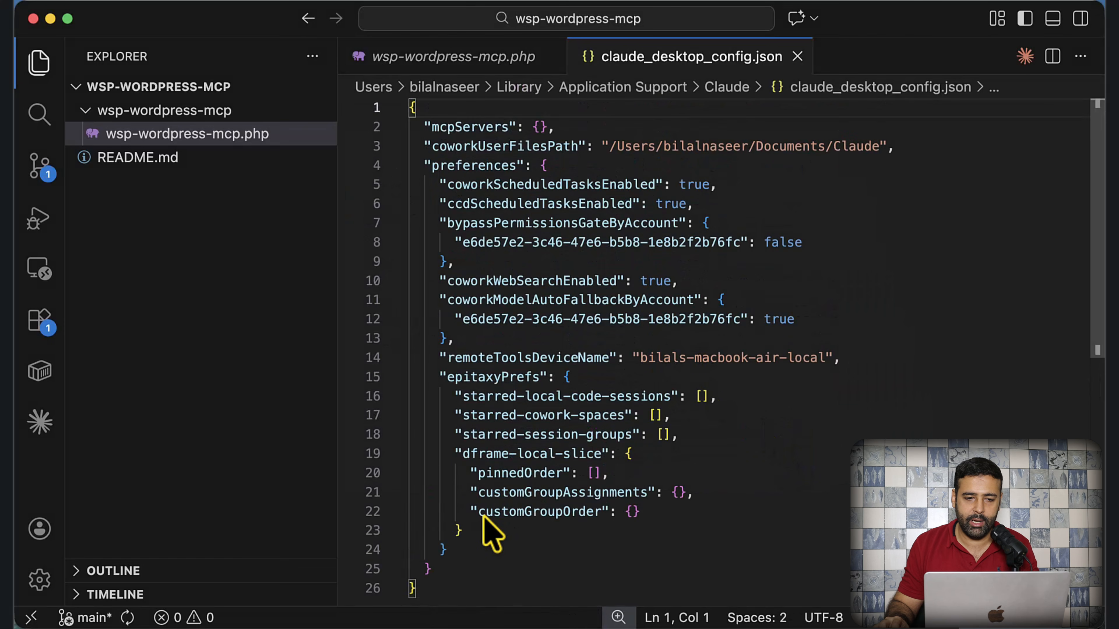
- Return to the WordPress Claude Config File page and copy its MCP configuration snippet
key("super+Tab")
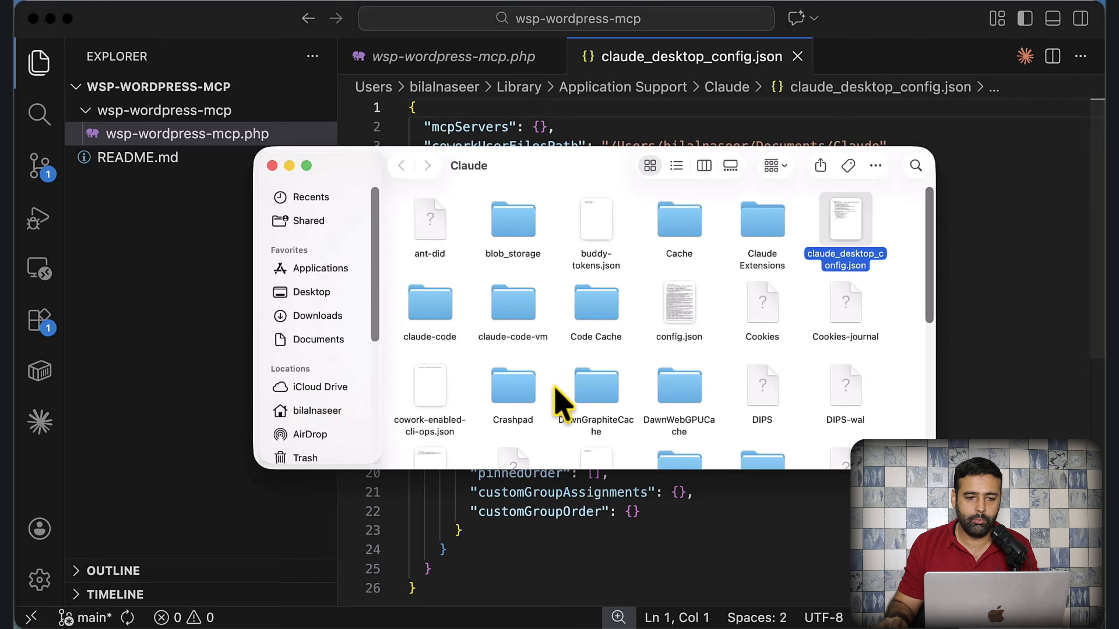
key("ctrl+Up")
left_click(306, 400)
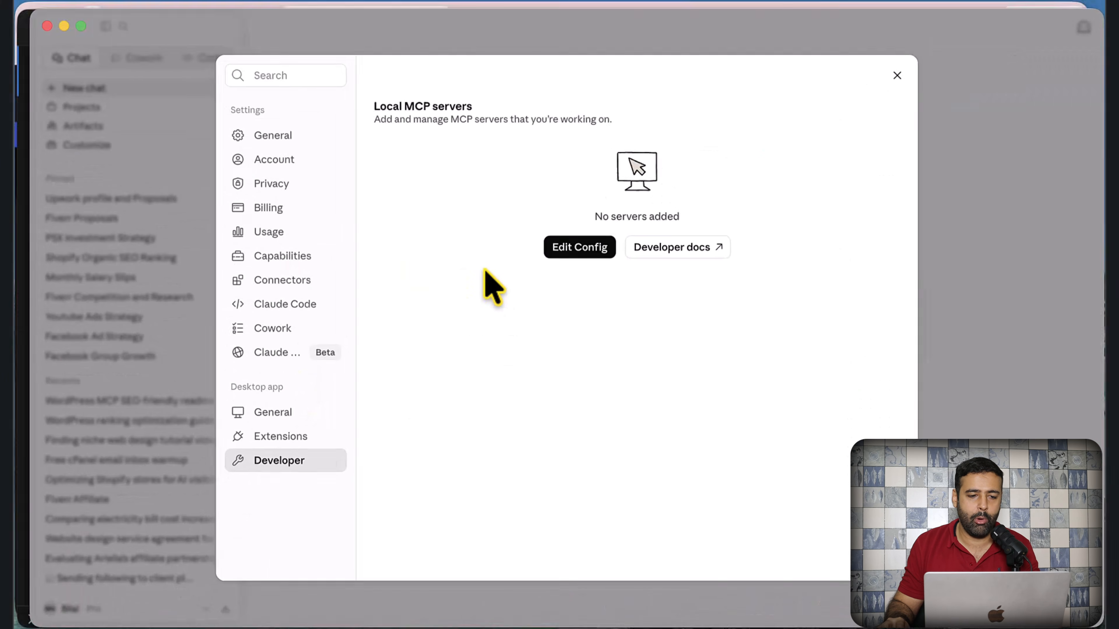
key("ctrl+Up")
left_click(253, 212)
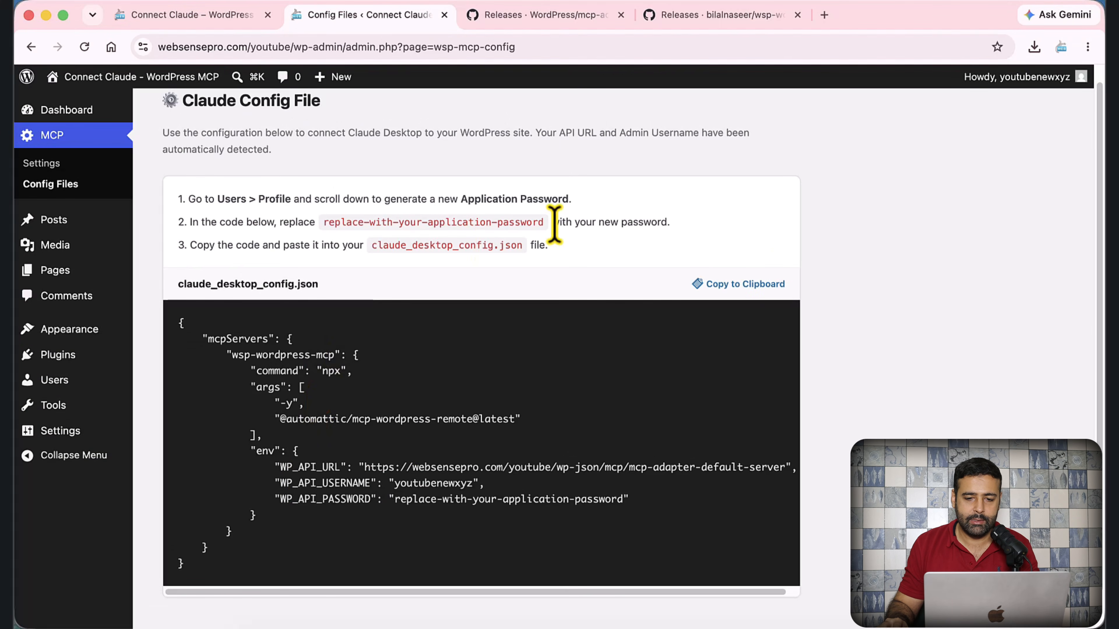
left_click(740, 286)
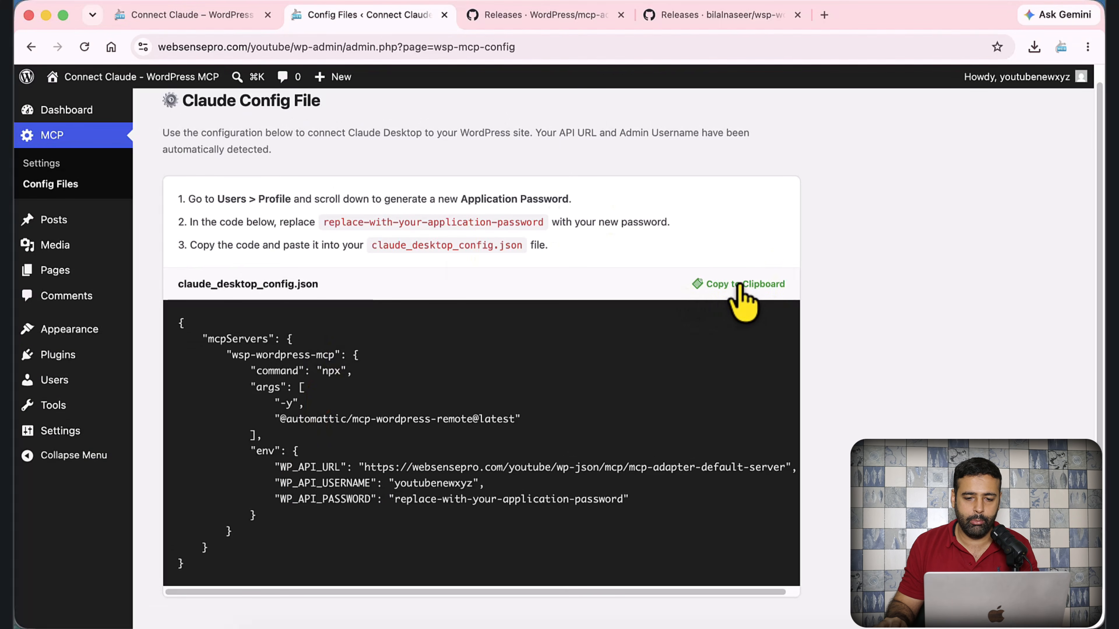
- Overwrite all of claude_desktop_config.json with the copied wsp-wordpress-mcp server configuration, then return to WordPress
key("ctrl+Up")
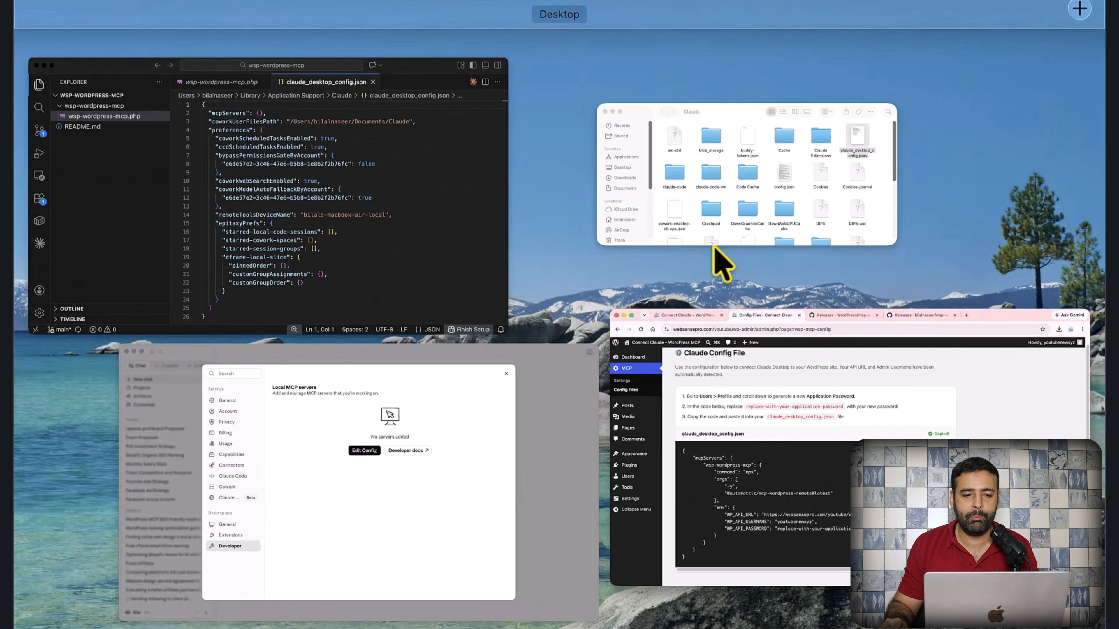
left_click(440, 220)
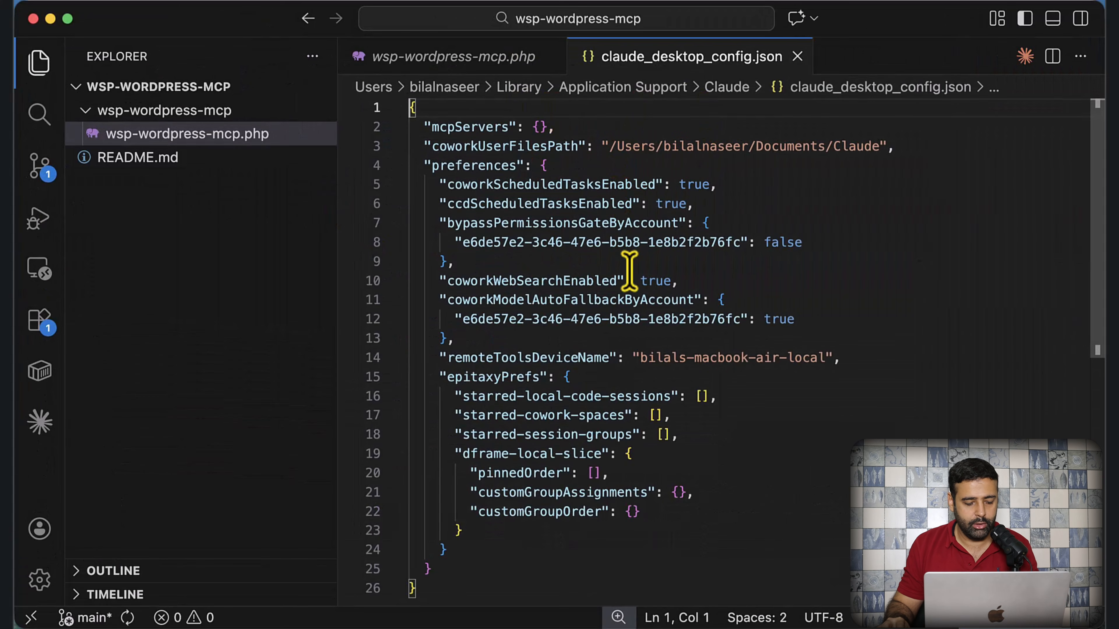
key("super+a")
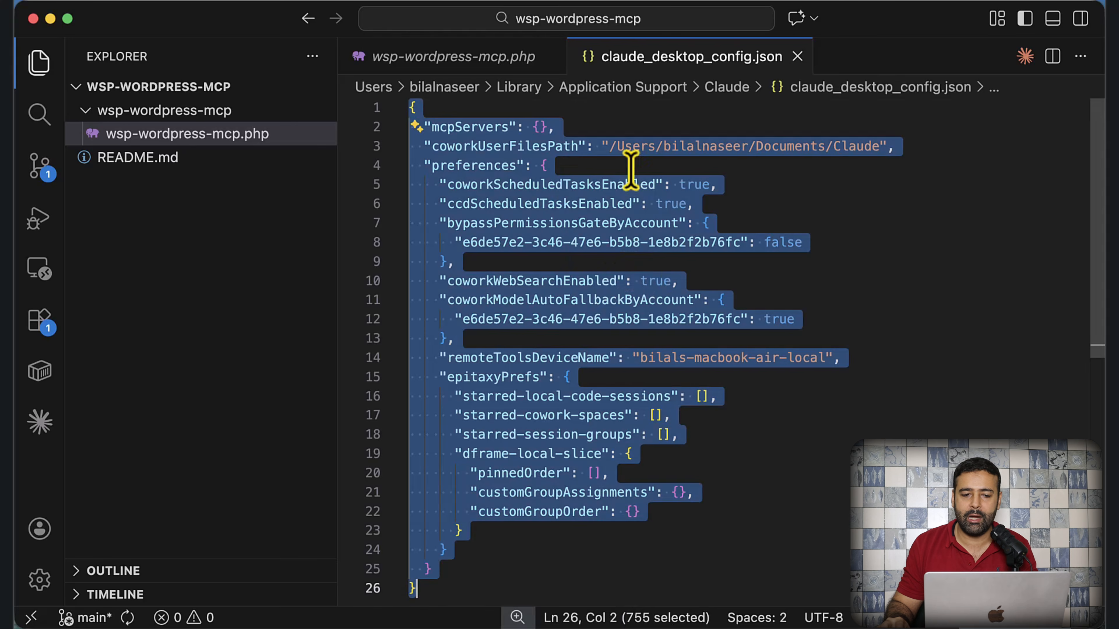
key("super+v")
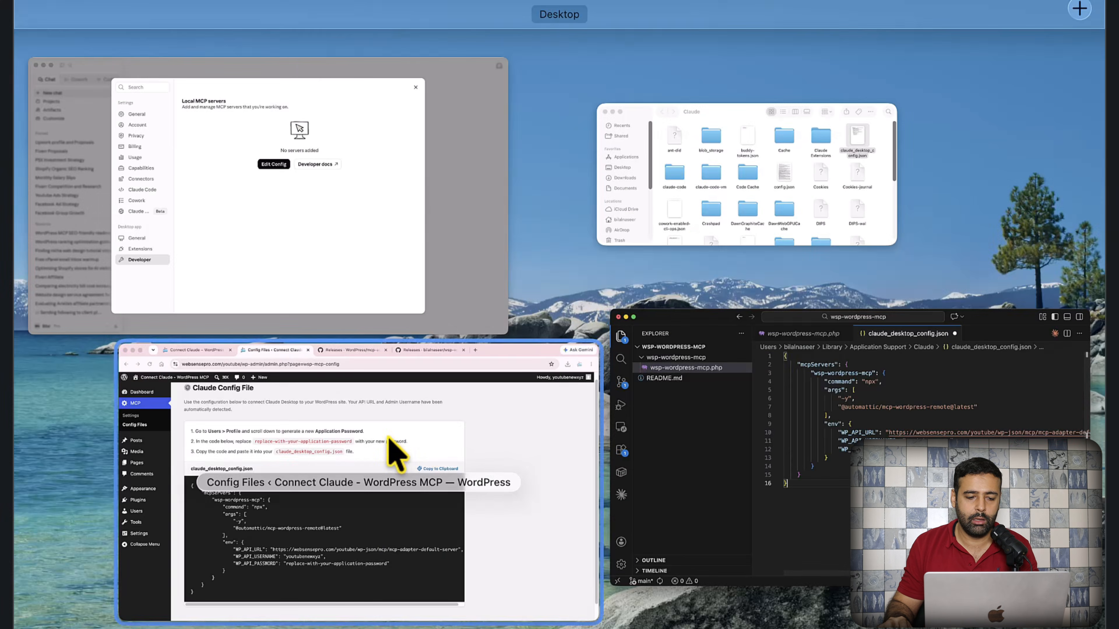
left_click(383, 436)
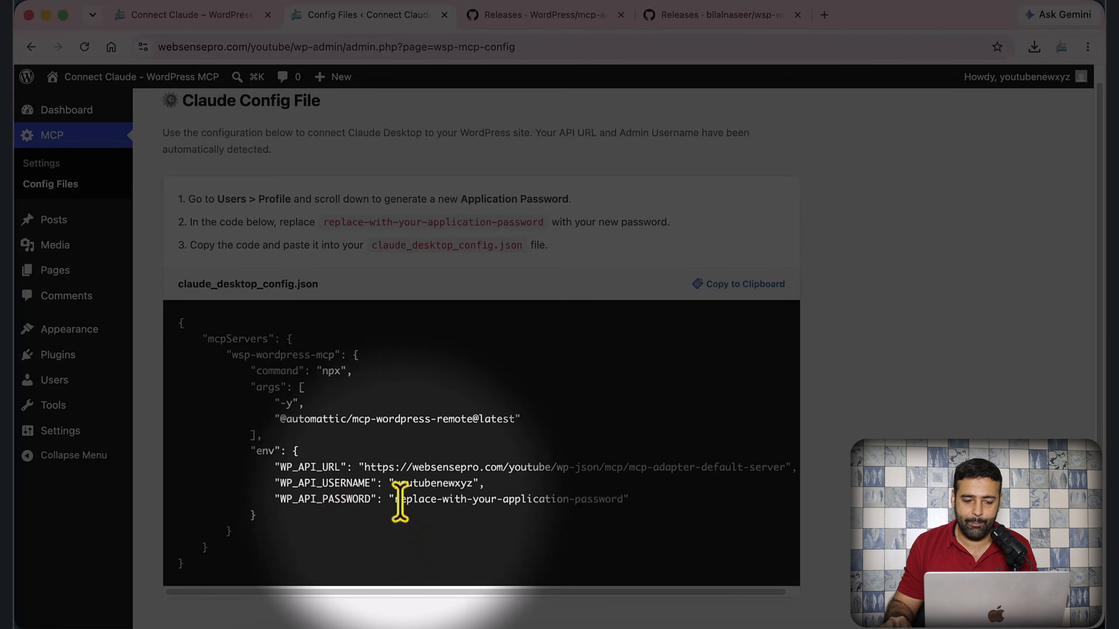
- Review the placeholder password and the Users > Profile Application Password instructions, then open the Users list
left_click_drag(394, 501, 624, 501)
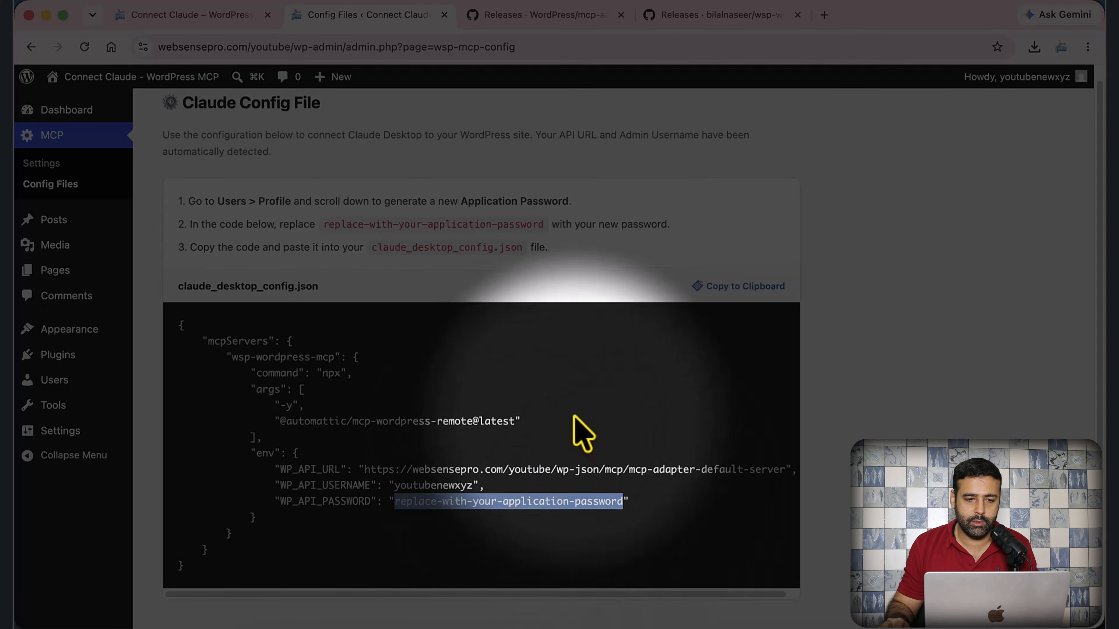
scroll(396, 340, "up", 1)
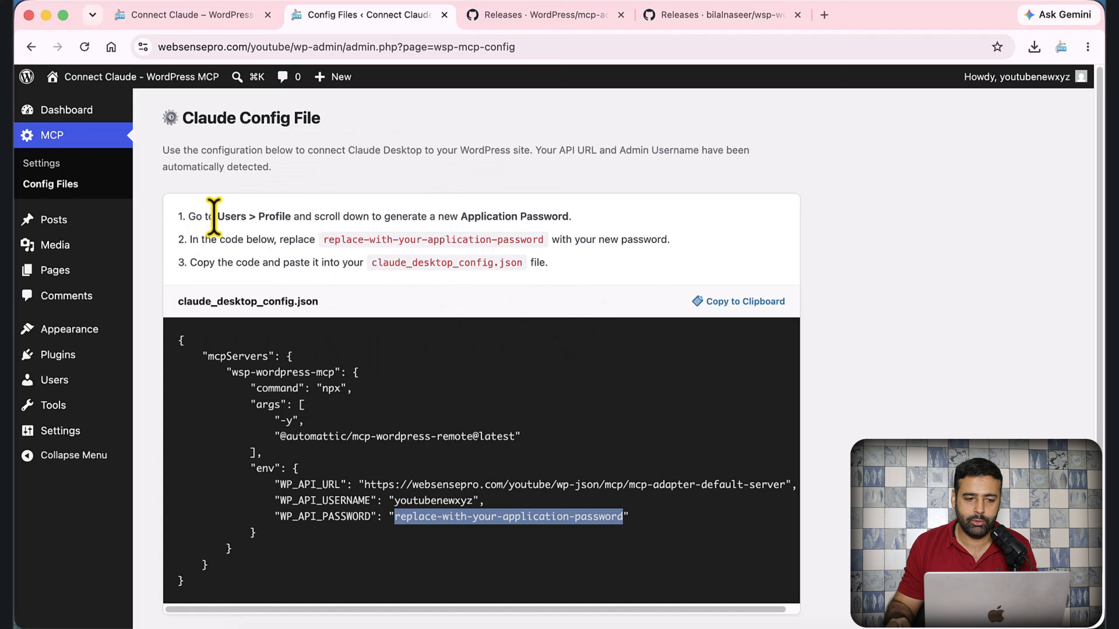
left_click_drag(215, 216, 286, 223)
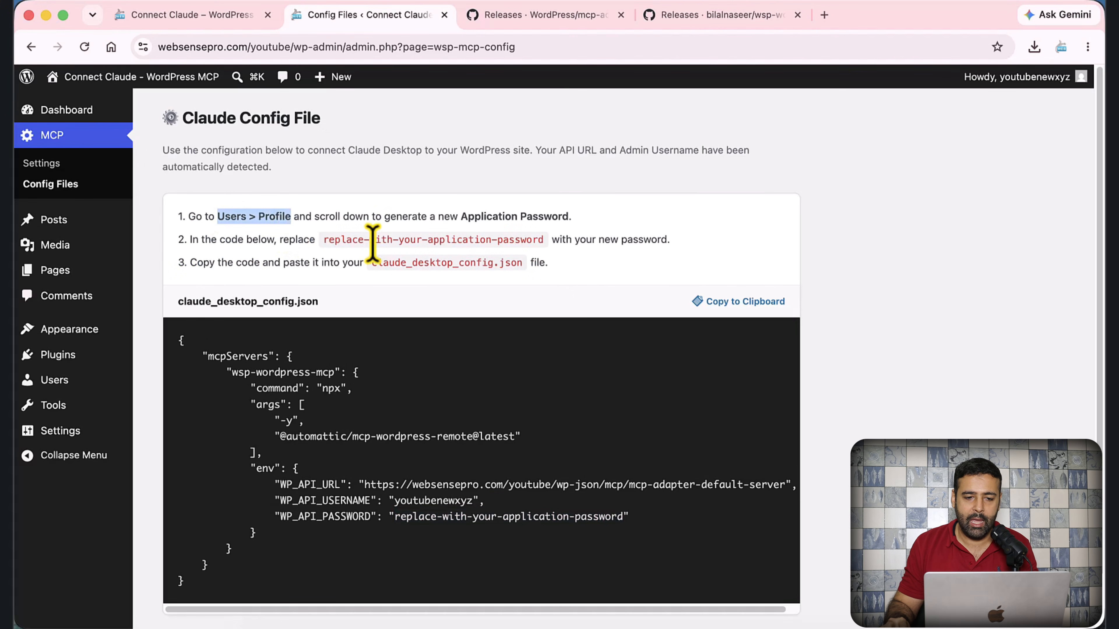
left_click_drag(461, 218, 569, 217)
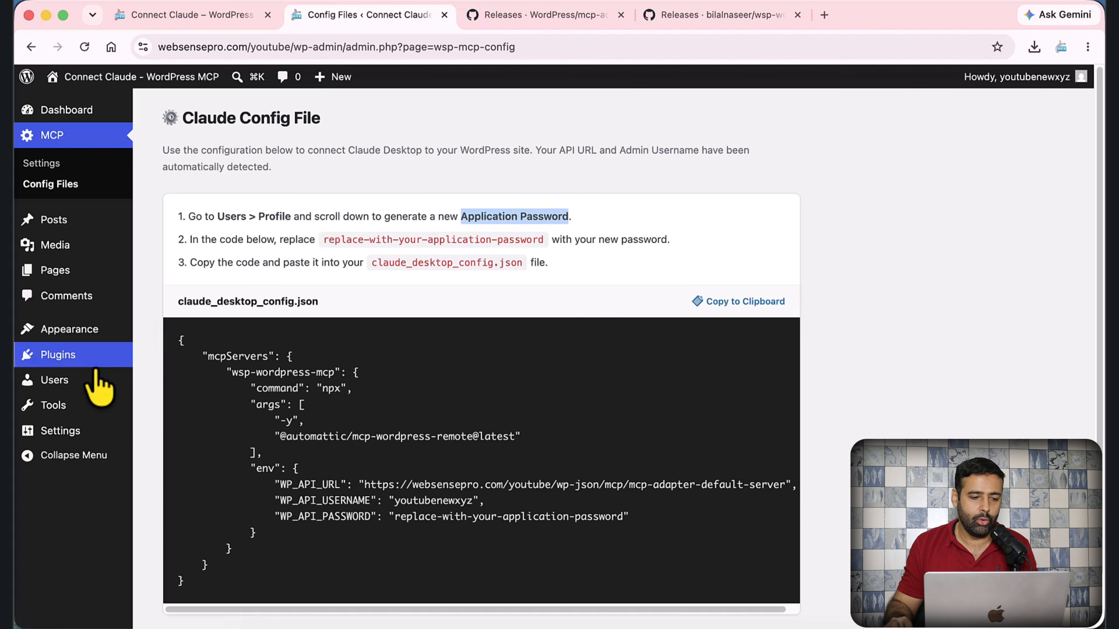
mouse_move(57, 386)
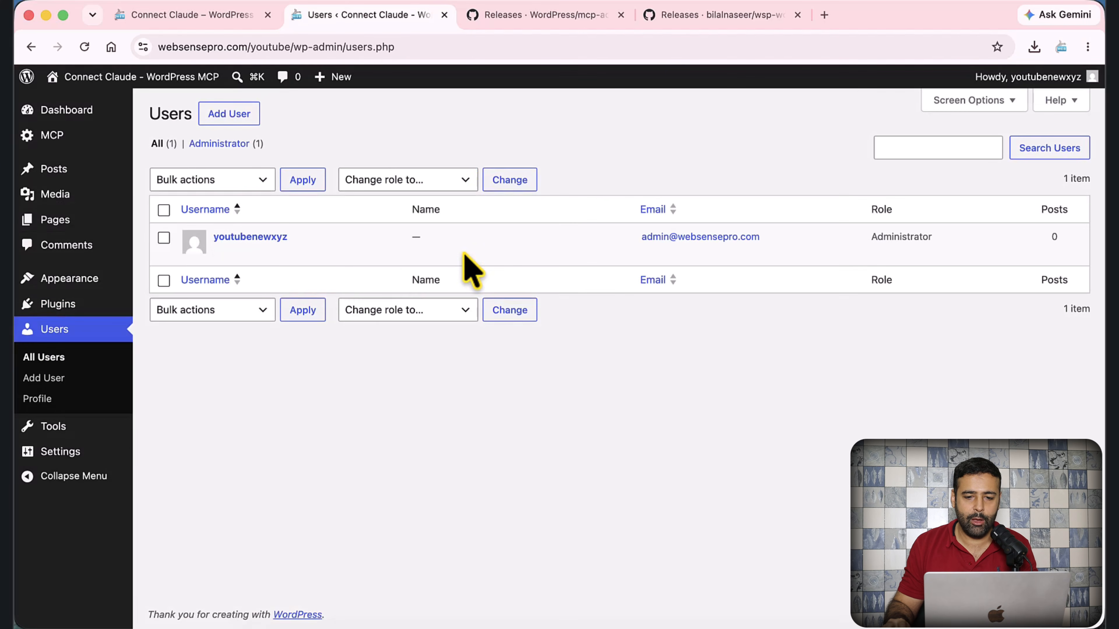
mouse_move(352, 245)
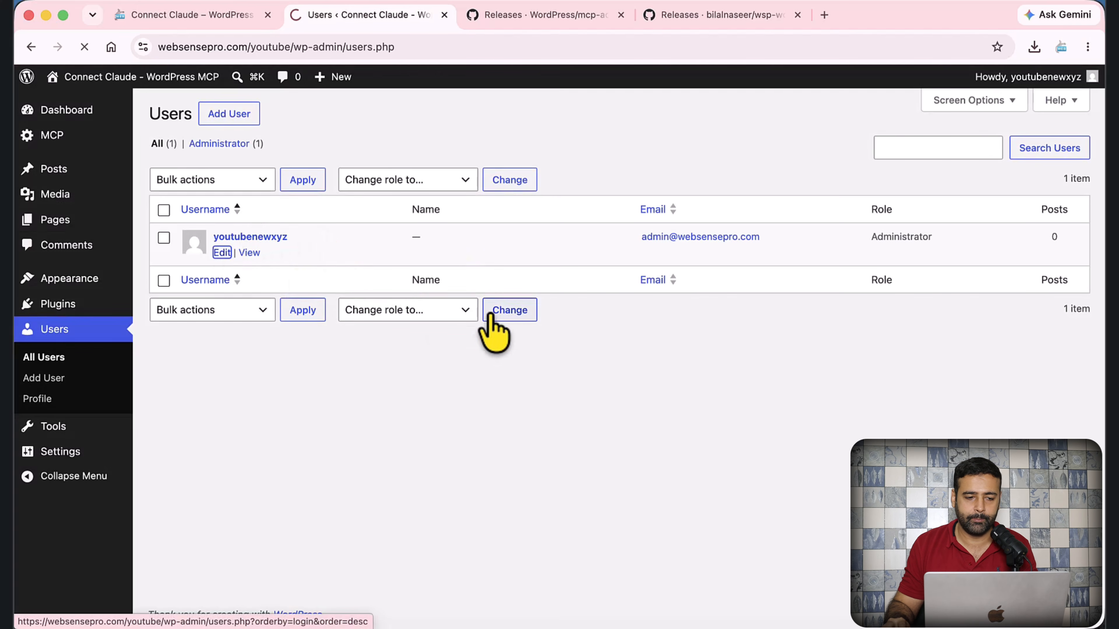
- Add a new WordPress application password named test2
scroll(573, 309, "down", 3)
scroll(581, 311, "down", 15)
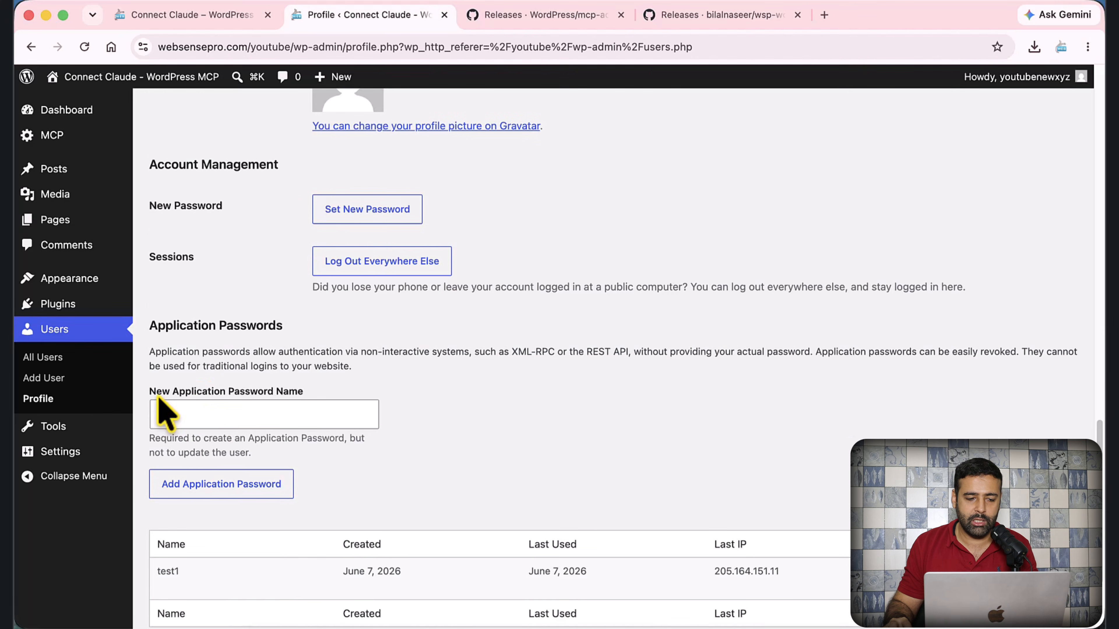
left_click_drag(152, 390, 318, 398)
scroll(374, 385, "down", 1)
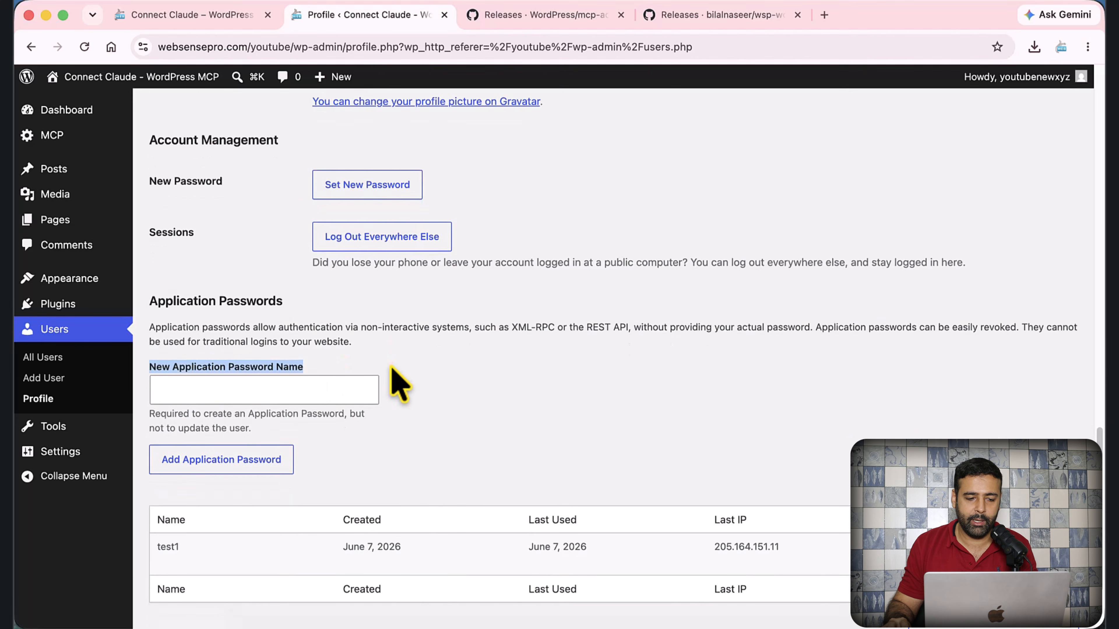
left_click(239, 391)
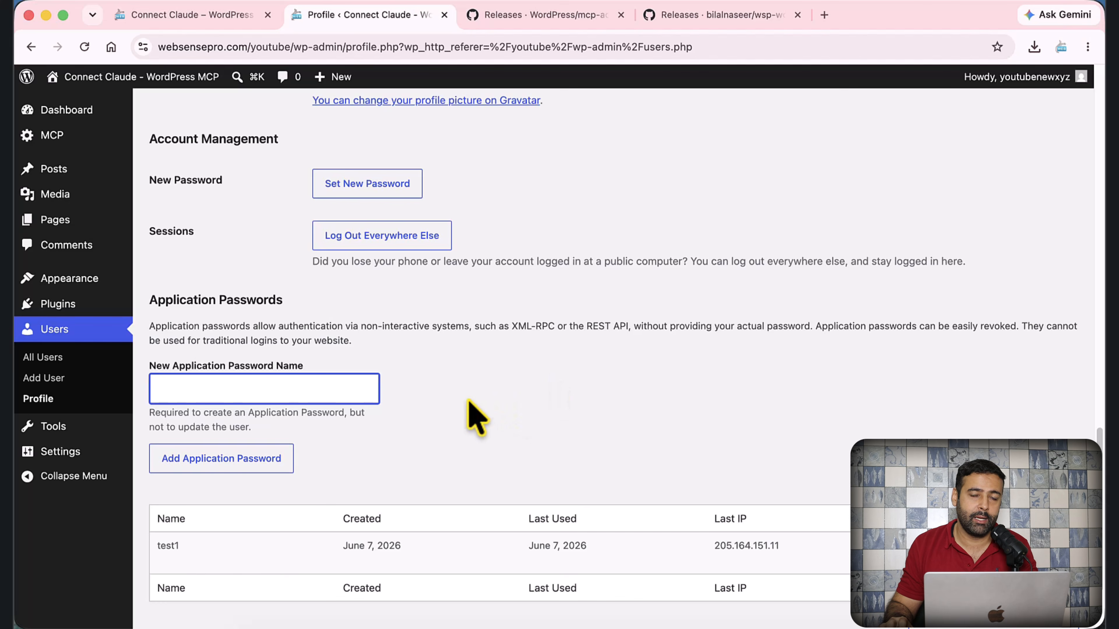
scroll(484, 370, "down", 1)
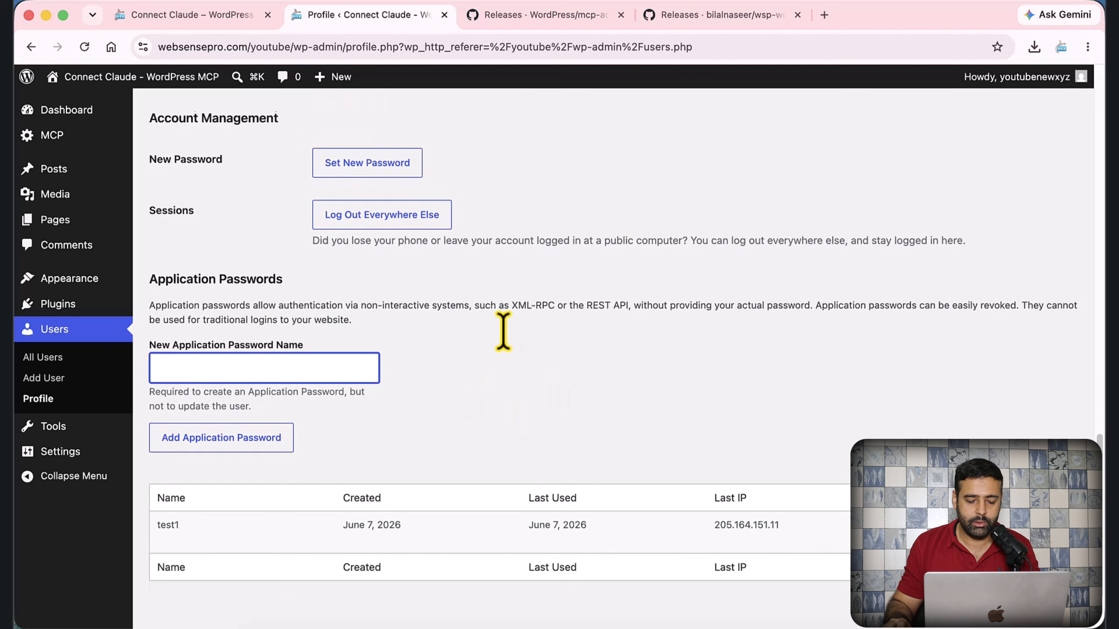
type("test")
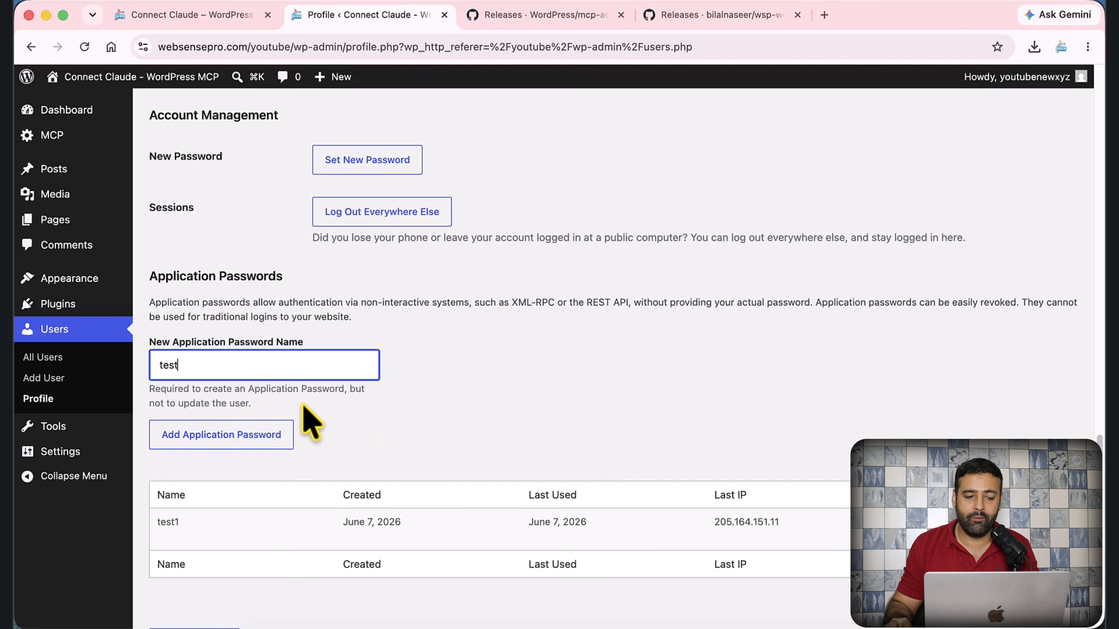
type("2")
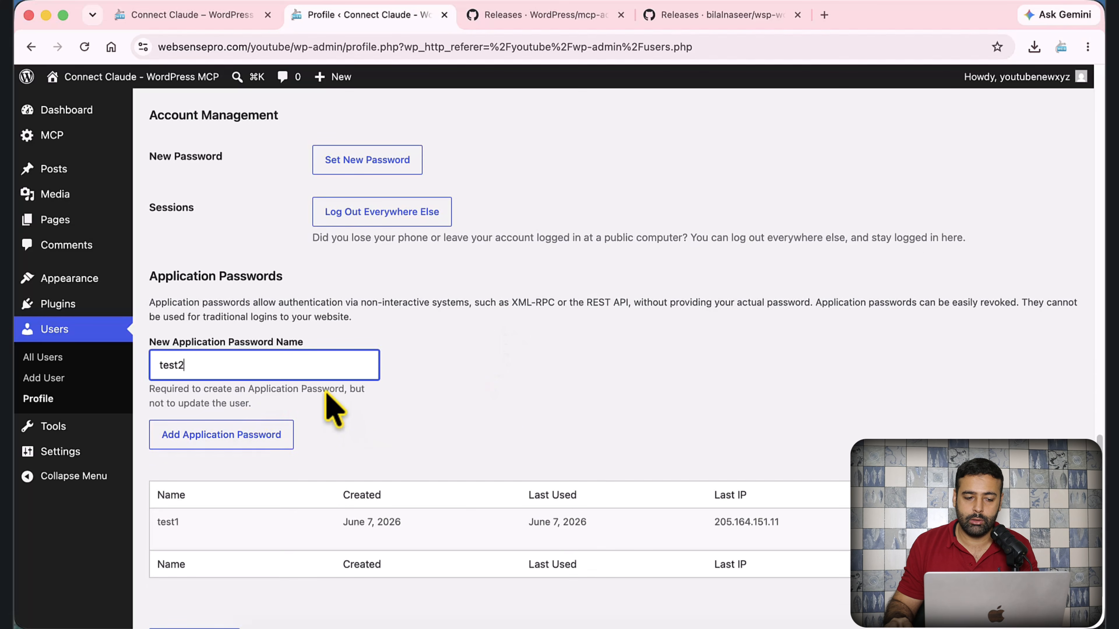
left_click(250, 441)
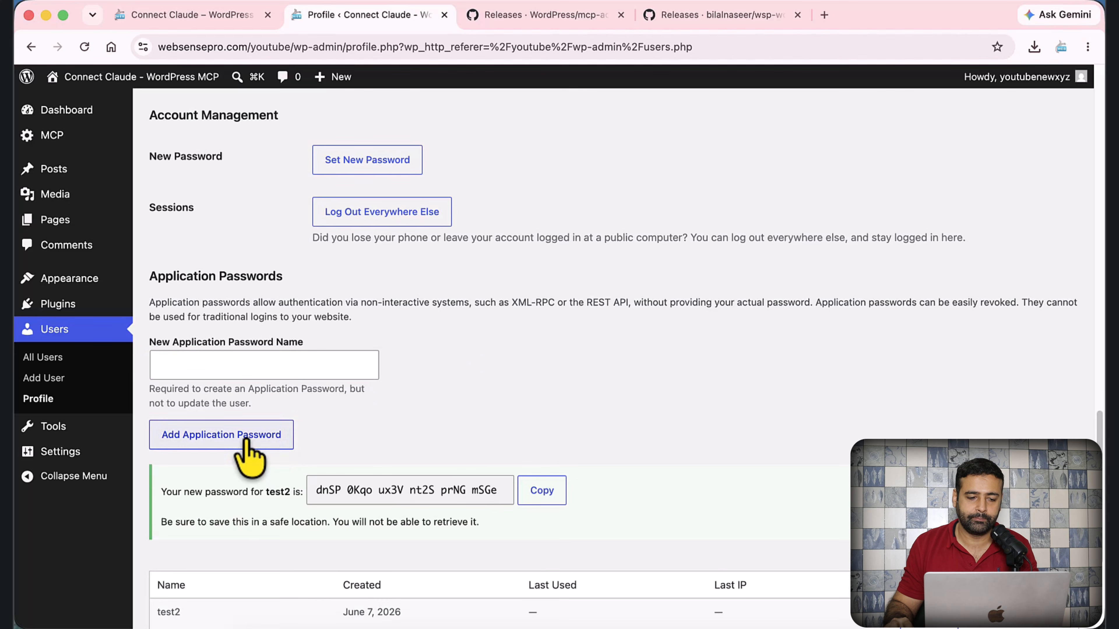
- Copy the generated test2 password and switch back to the Claude config file
scroll(490, 466, "down", 1)
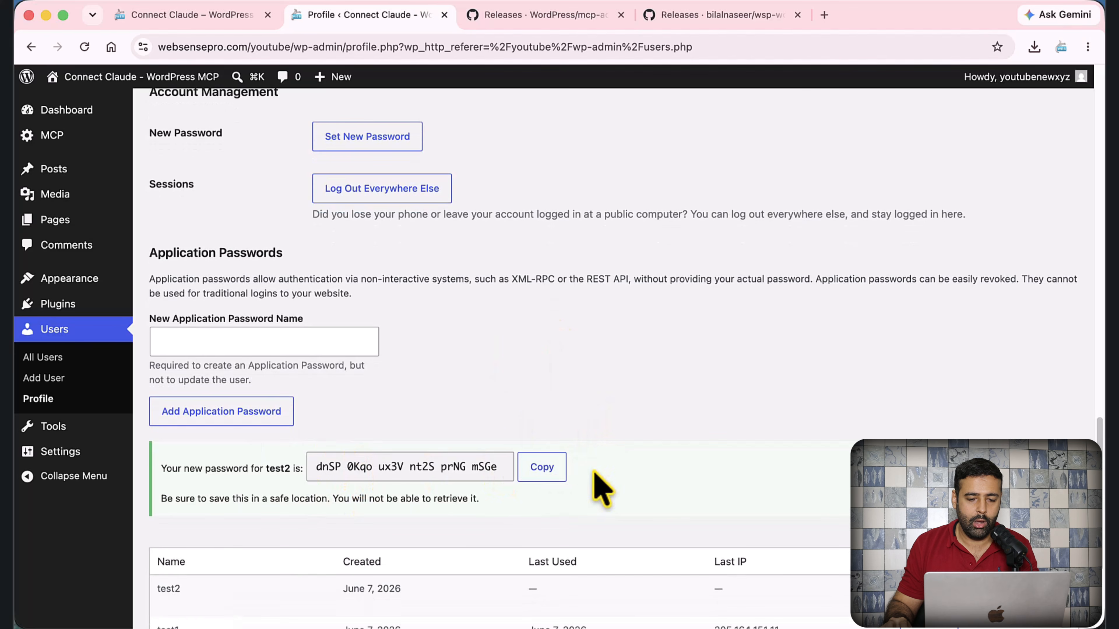
left_click(548, 479)
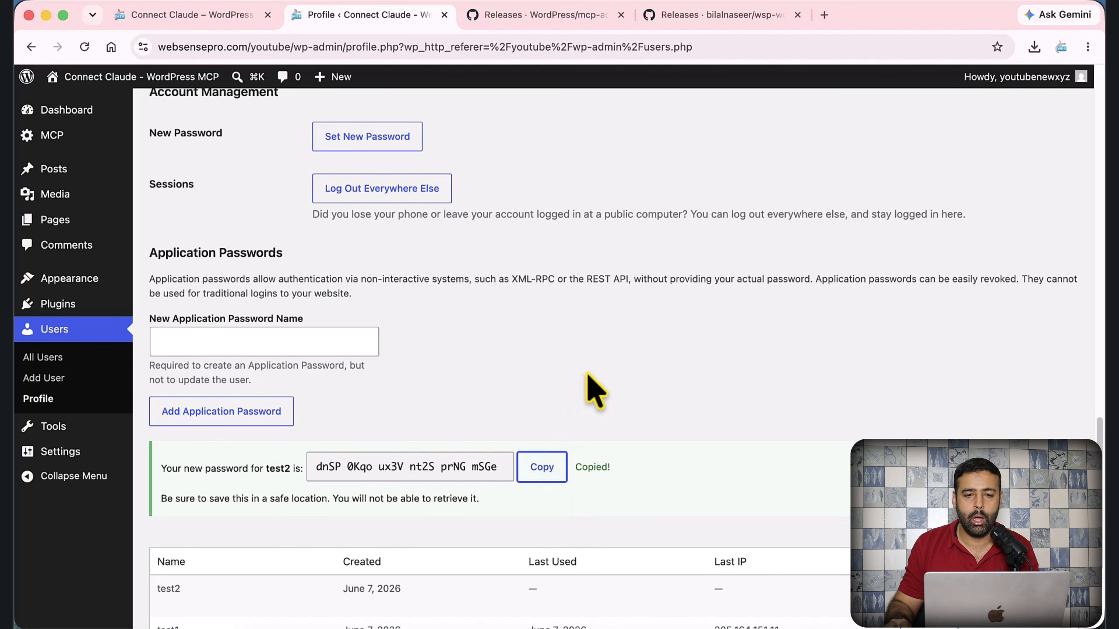
key("super+Tab")
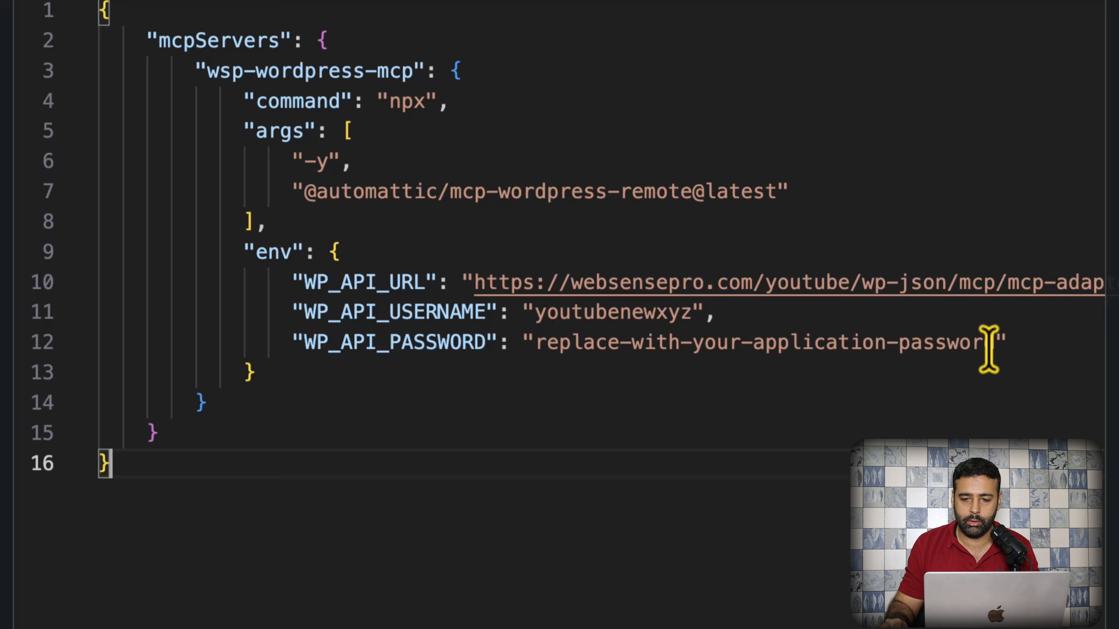
- Replace the placeholder WP_API_PASSWORD value with the copied application password
left_click_drag(995, 343, 532, 342)
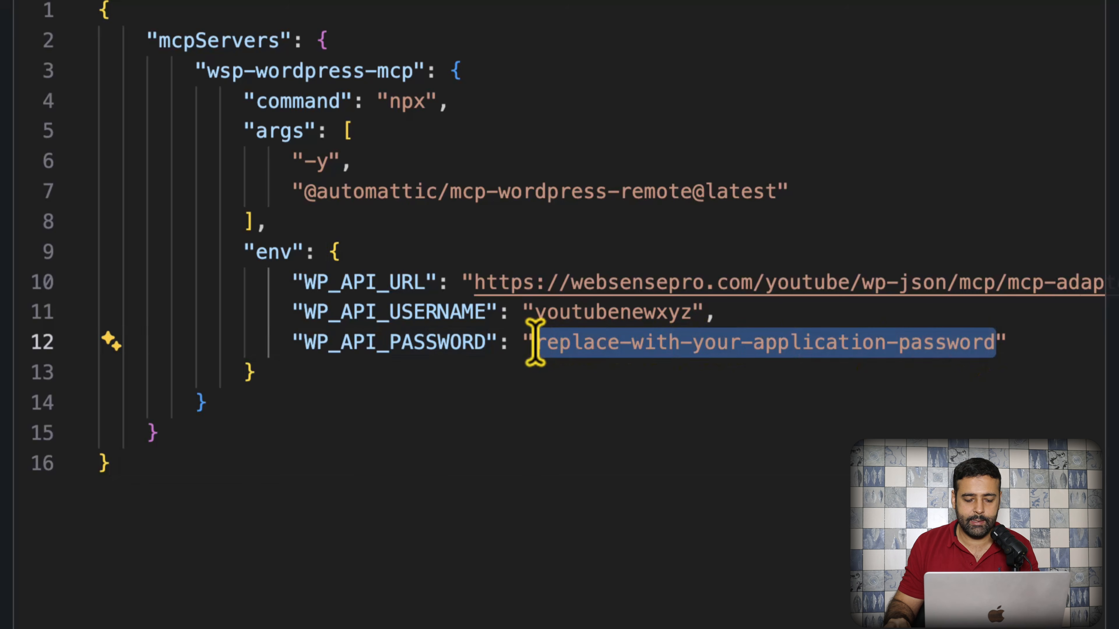
key("super+v")
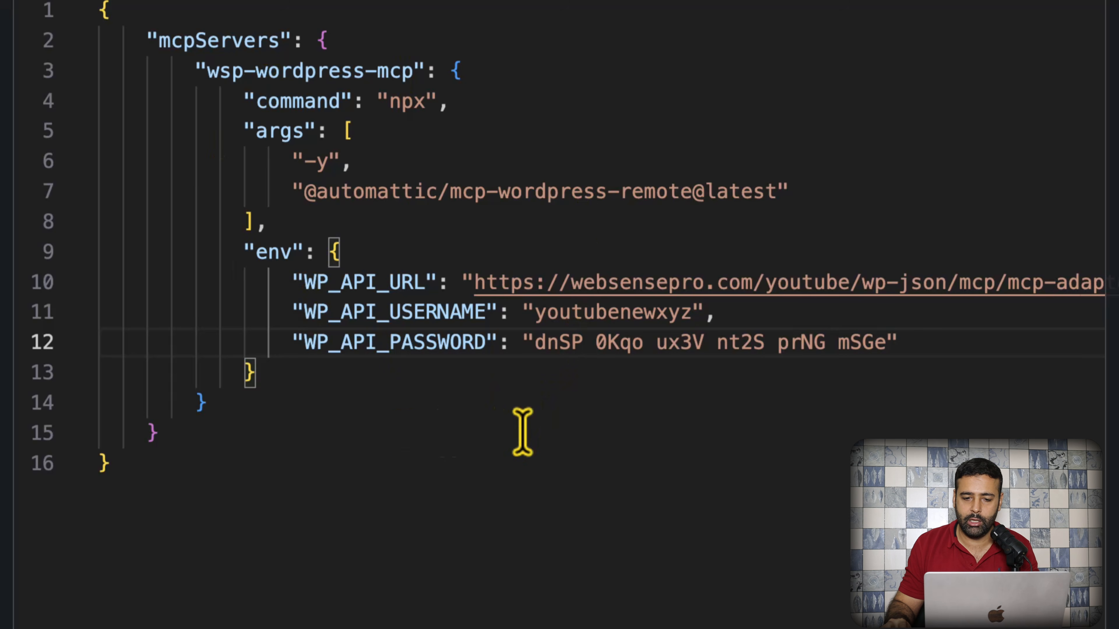
double_click(594, 349)
left_click_drag(537, 344, 880, 343)
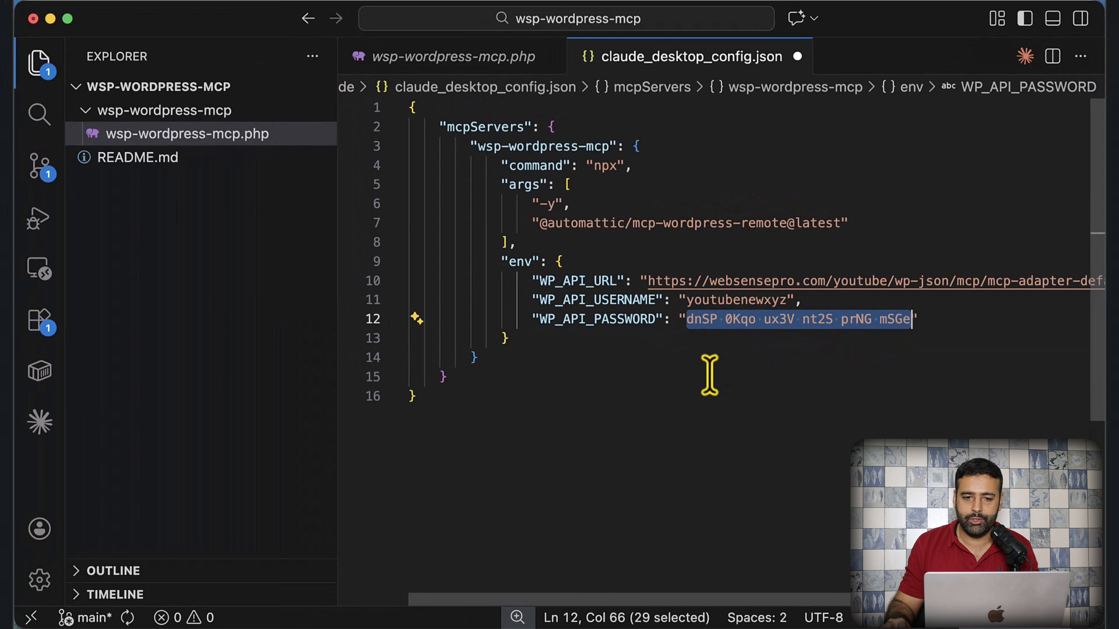
left_click(709, 375)
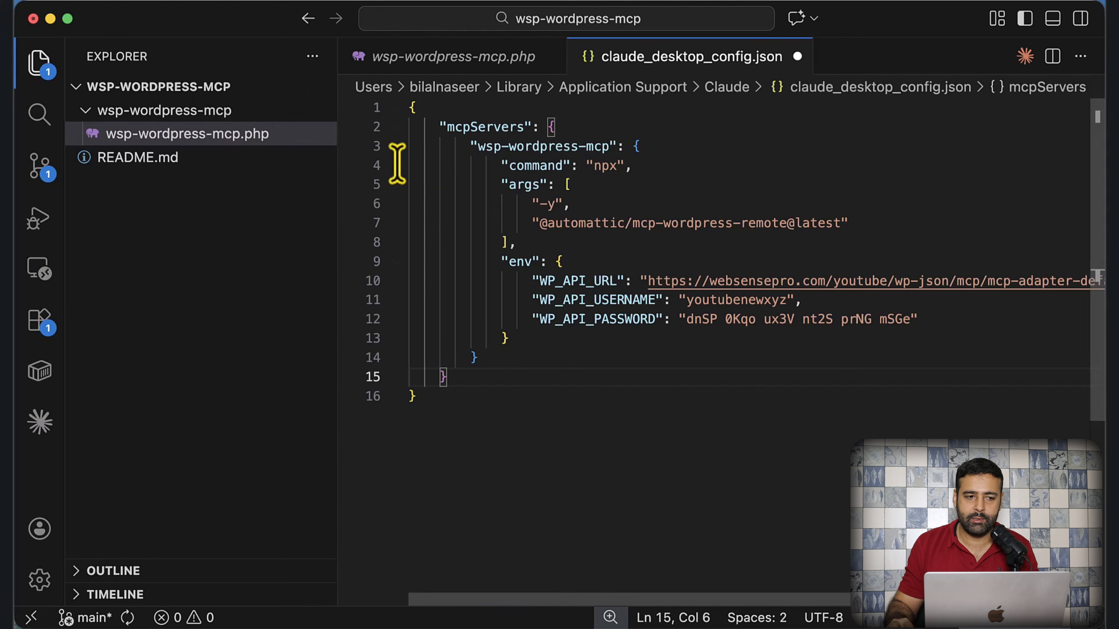
- Save claude_desktop_config.json and quit Claude so it reloads the configuration
left_click(110, 4)
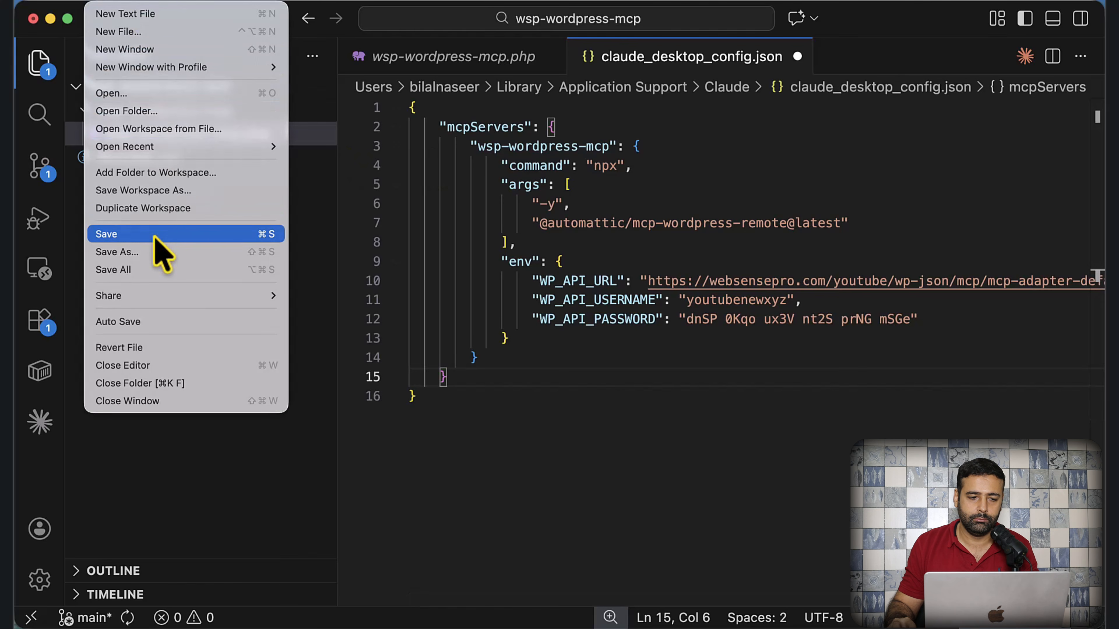
left_click(132, 234)
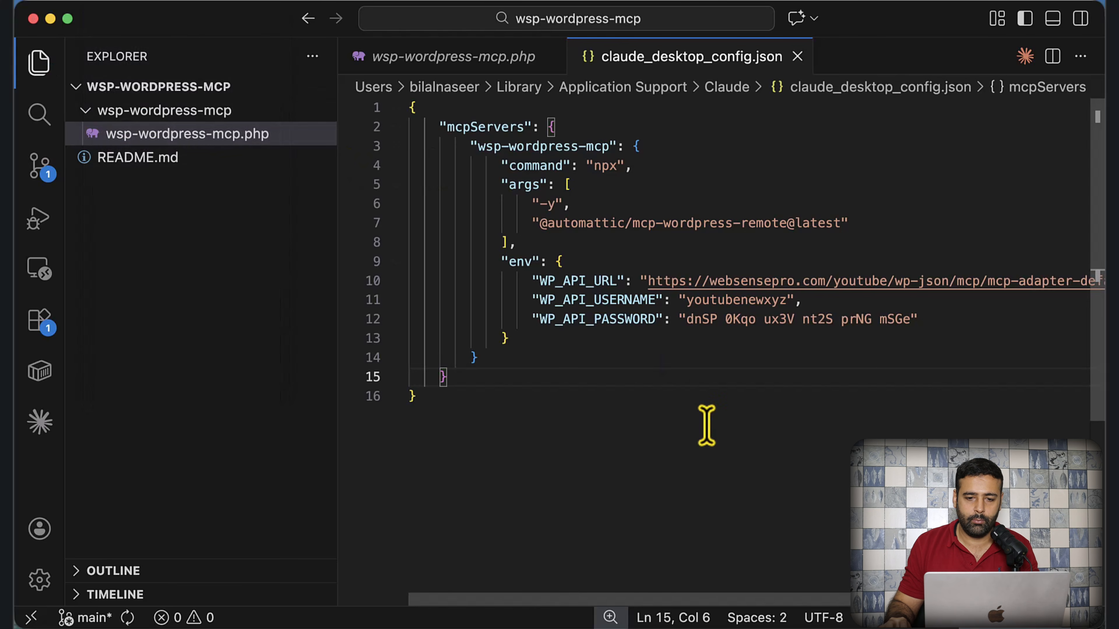
right_click(610, 619)
left_click(615, 601)
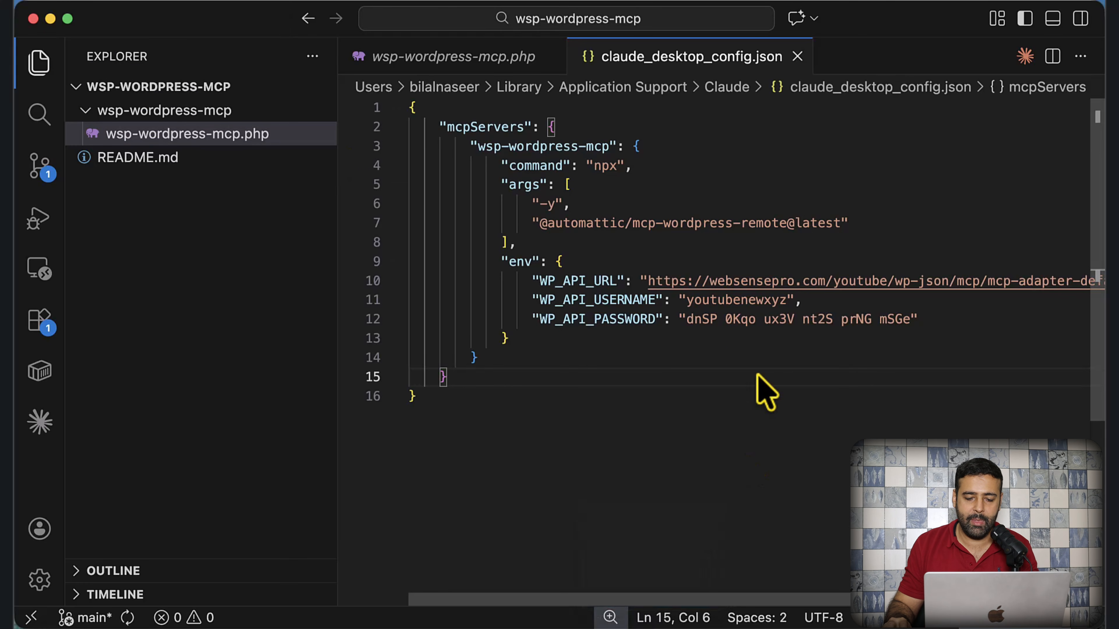
key("super+space")
- Relaunch Claude and check in Settings > Developer that wsp-wordpress-mcp is running
type("claude")
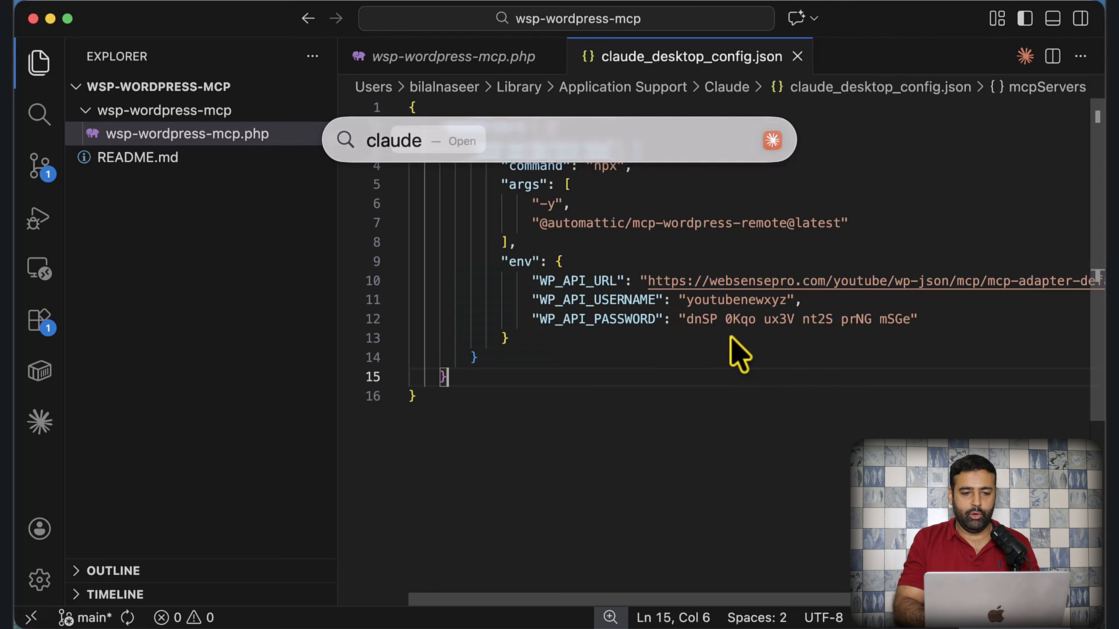
key("Return")
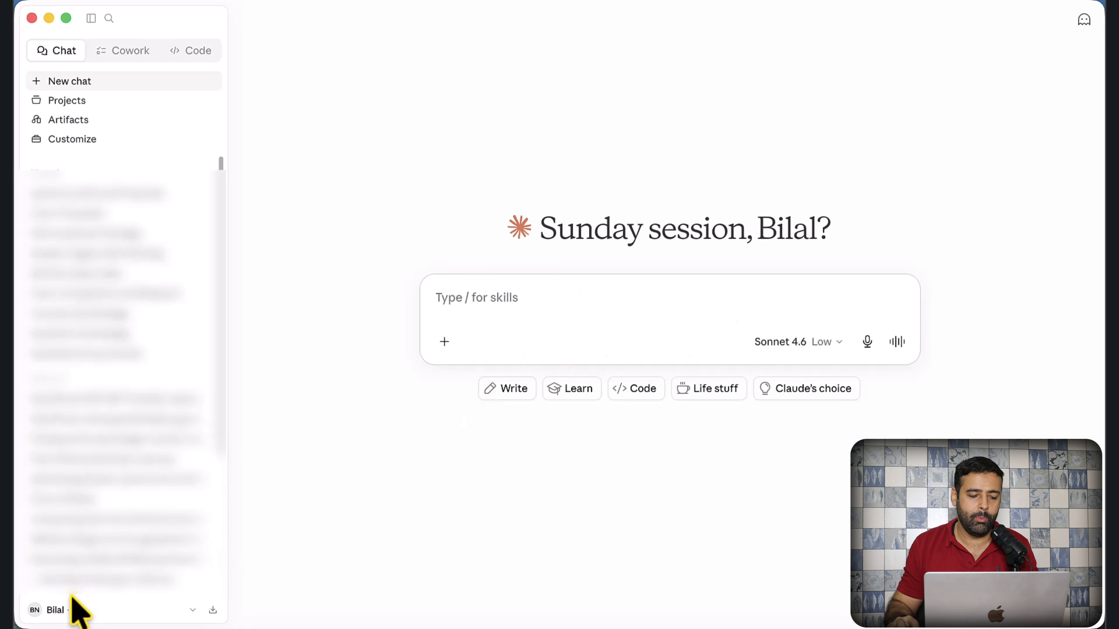
left_click(69, 609)
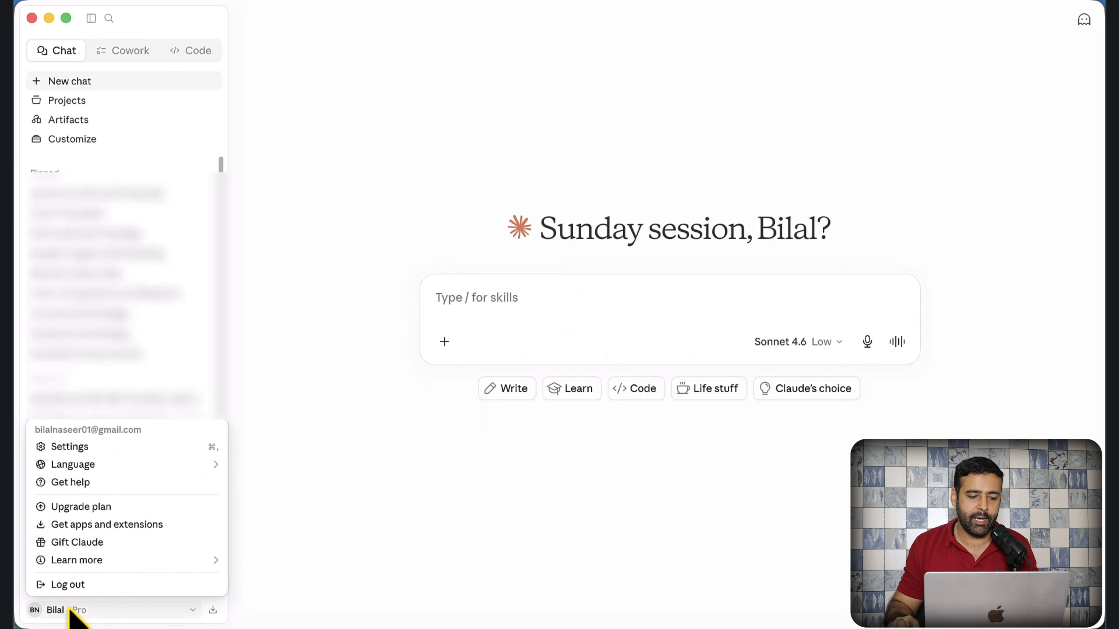
left_click(111, 448)
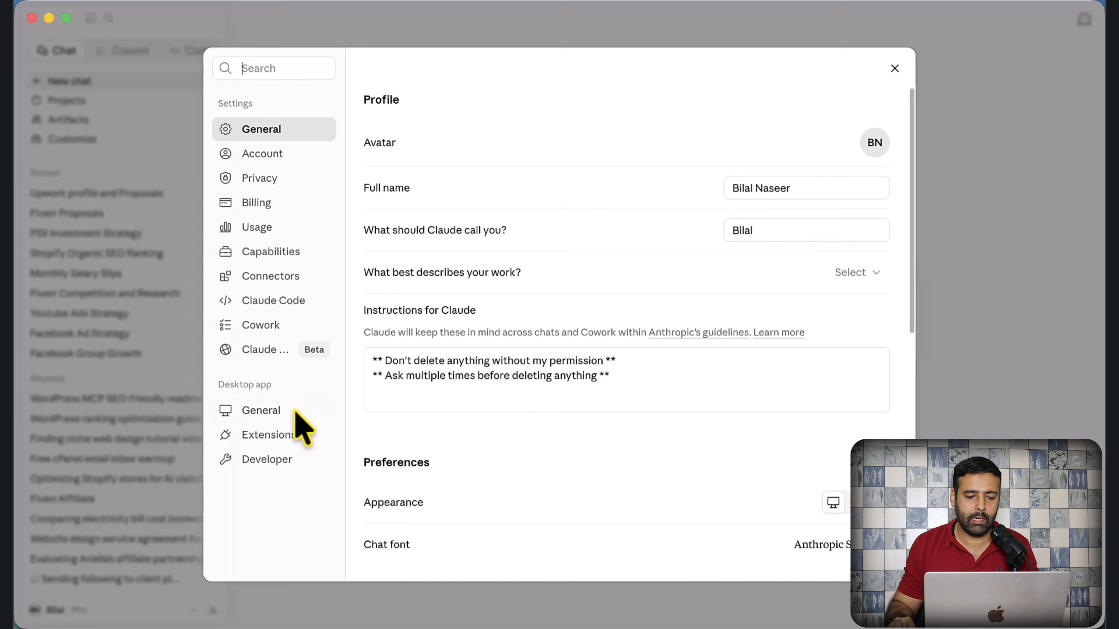
left_click(308, 478)
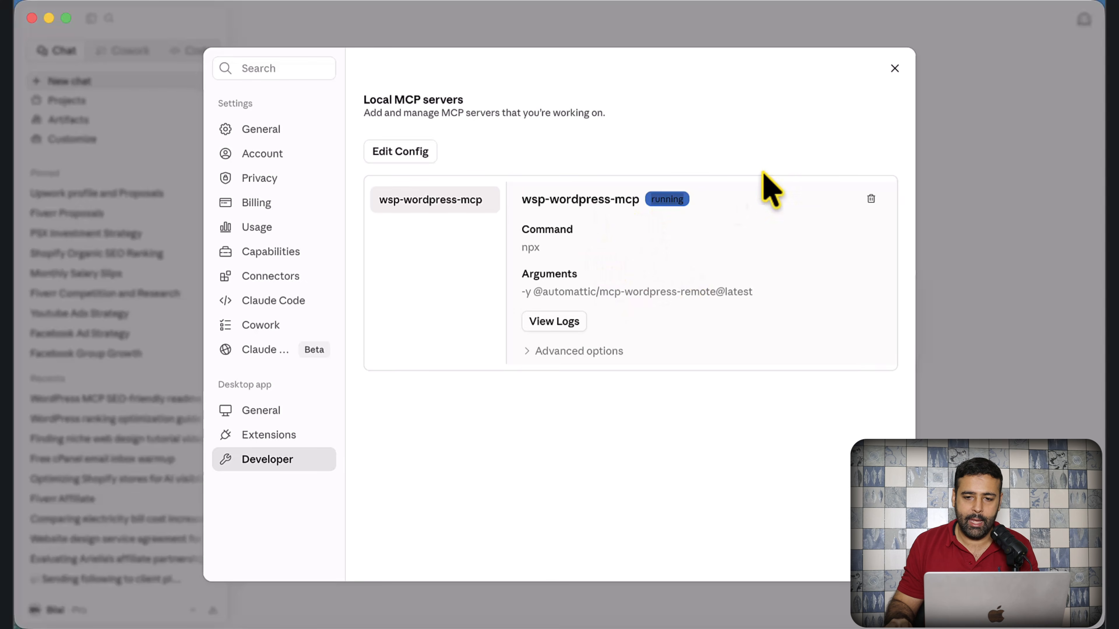
left_click(895, 69)
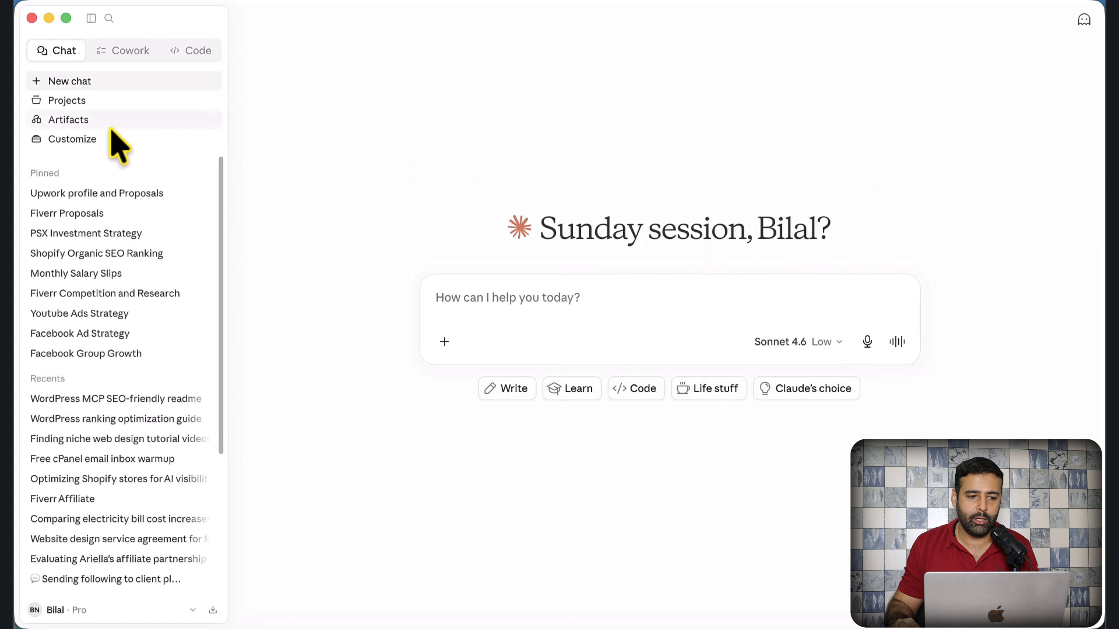
left_click(101, 138)
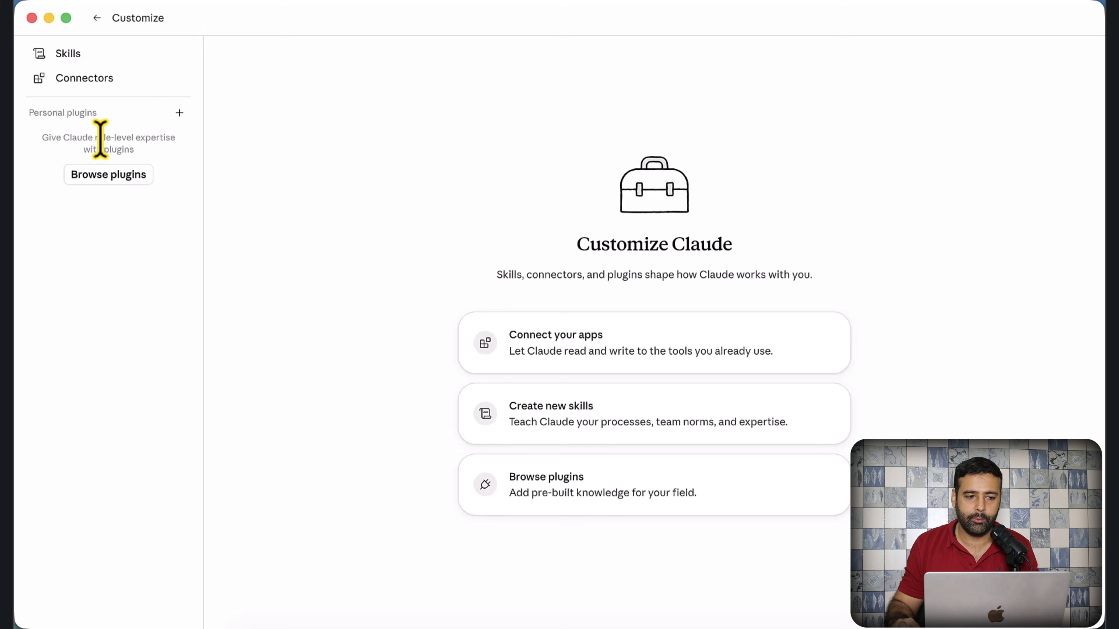
left_click(102, 83)
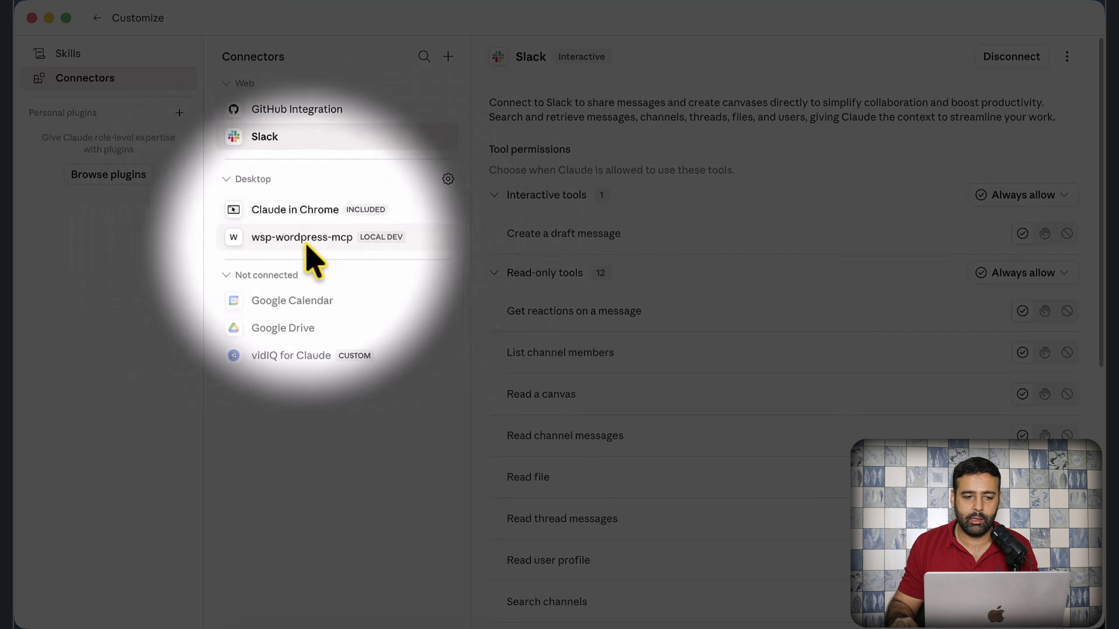
left_click(328, 240)
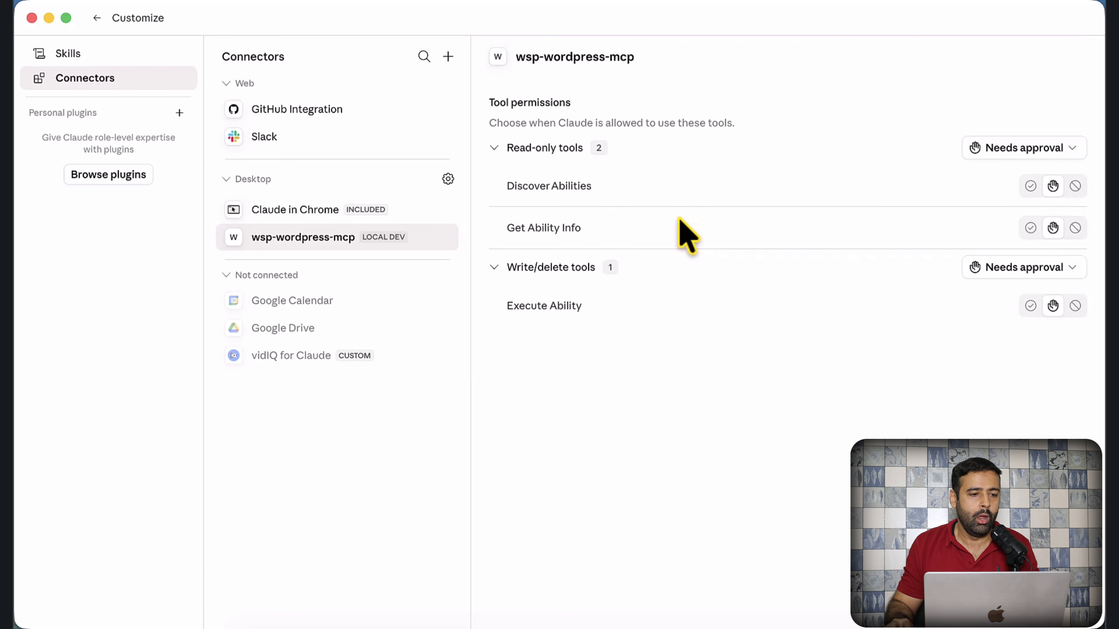
left_click(97, 18)
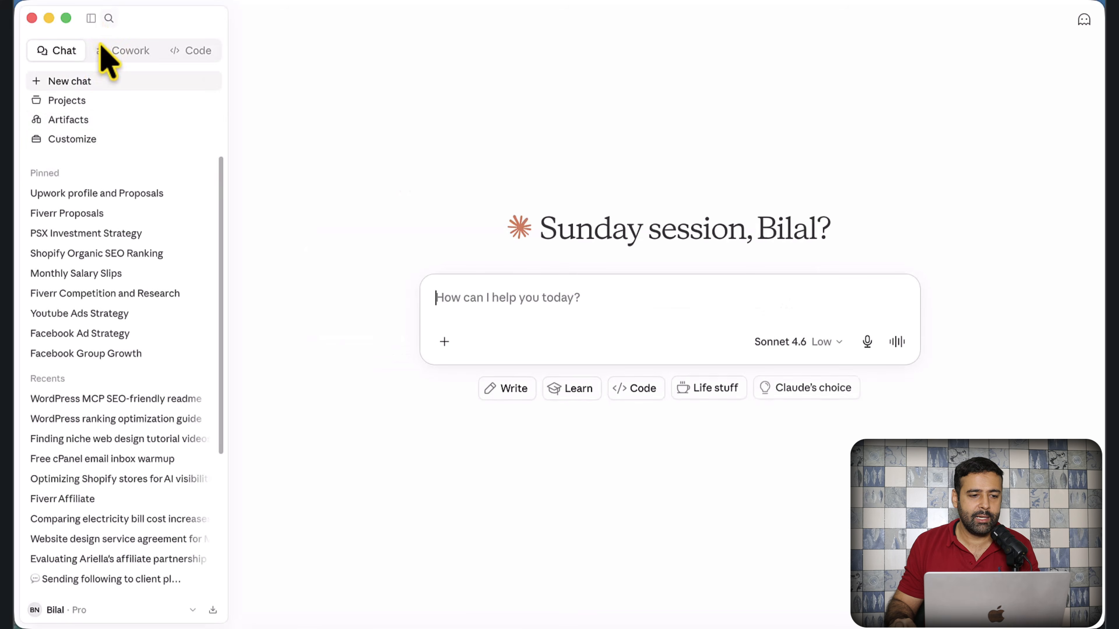
- Send Claude a request for a blog post on 'How to rank wordpress in google' using wsp mcp
left_click(91, 19)
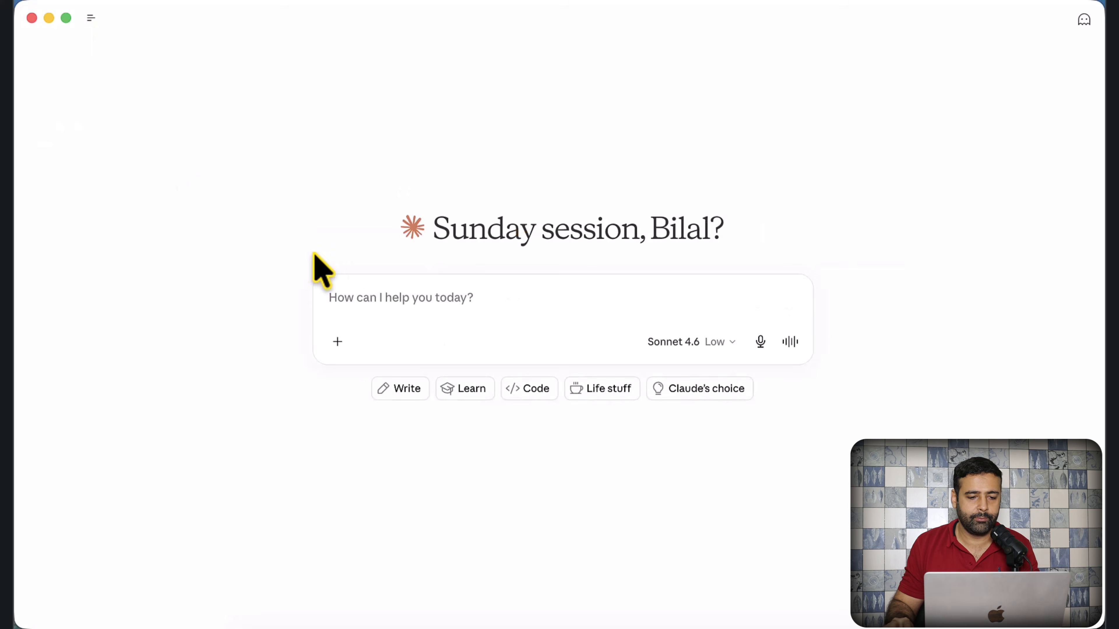
left_click(430, 307)
type("Hi")
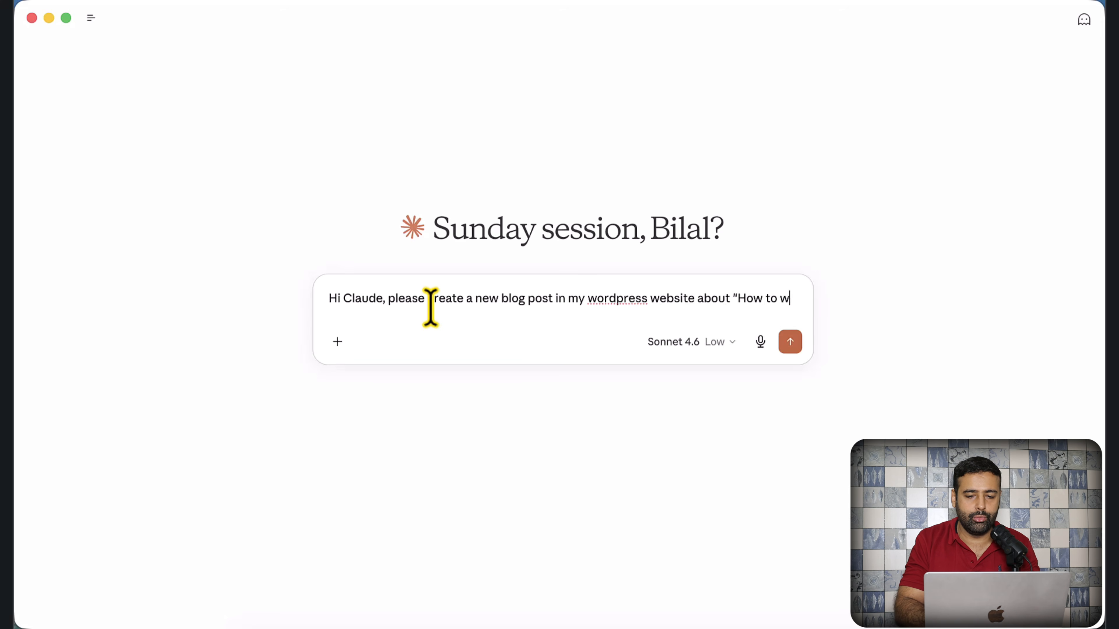
type("nk wordpress in google” use wsp mcp")
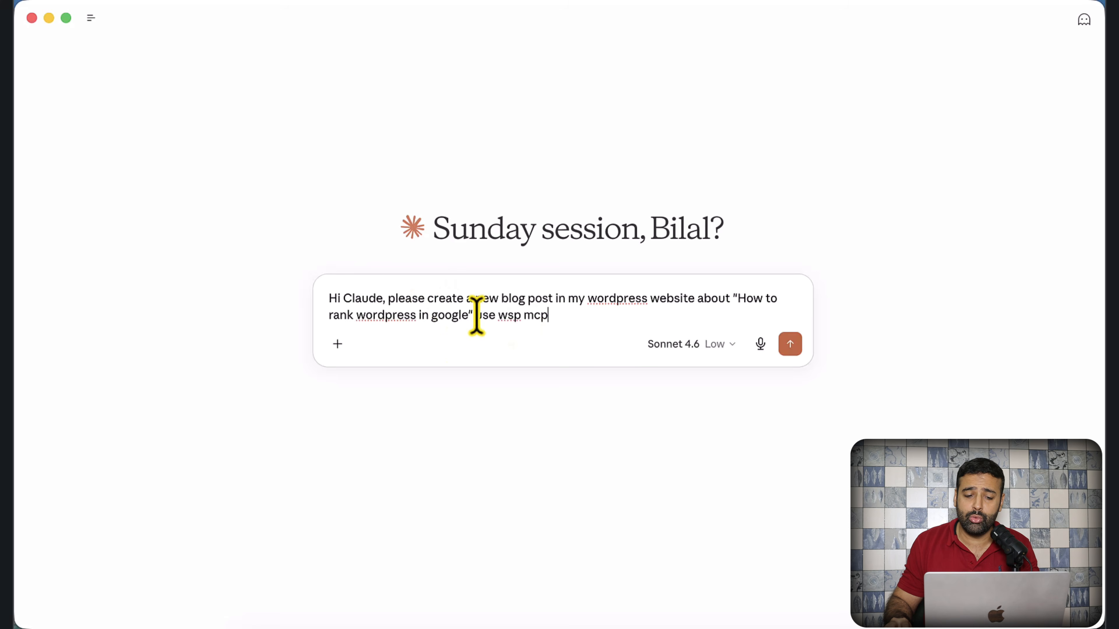
left_click_drag(476, 315, 536, 314)
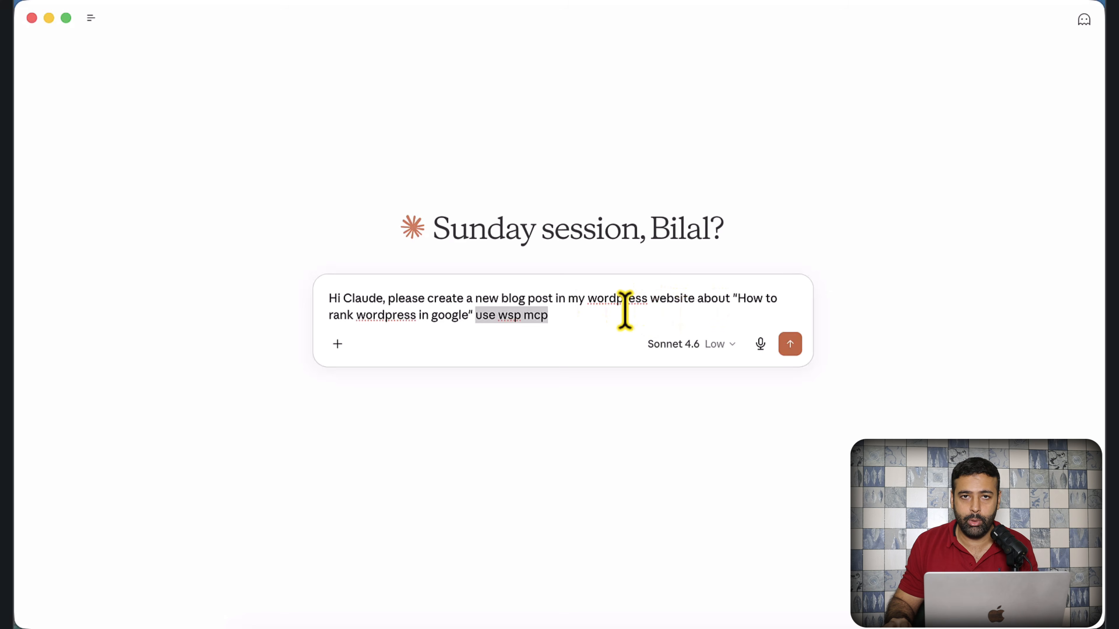
left_click(456, 296)
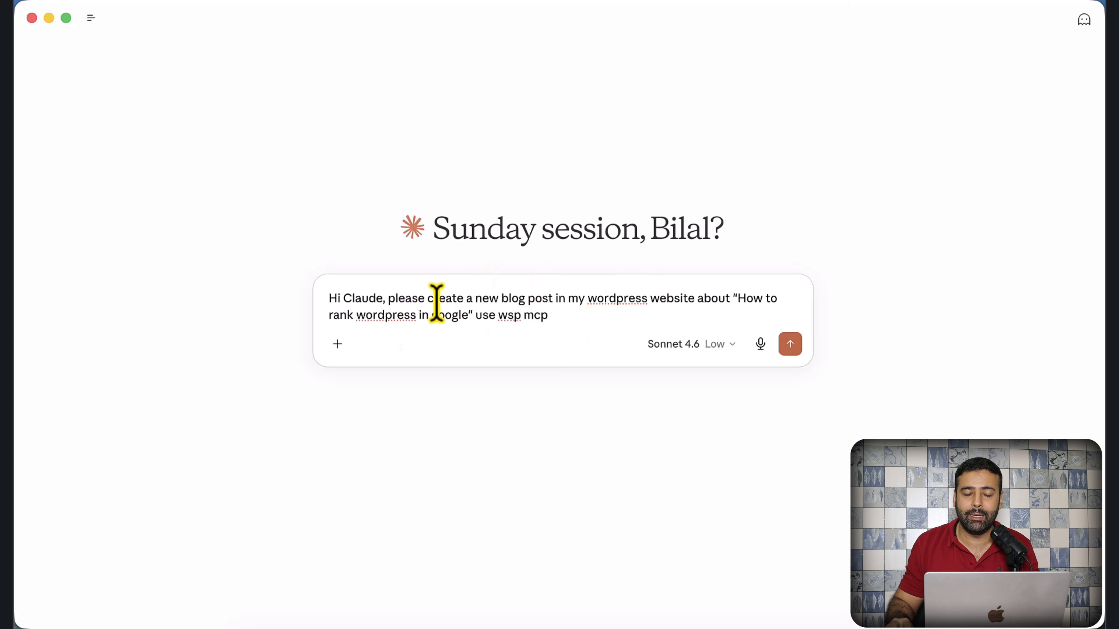
key("Return")
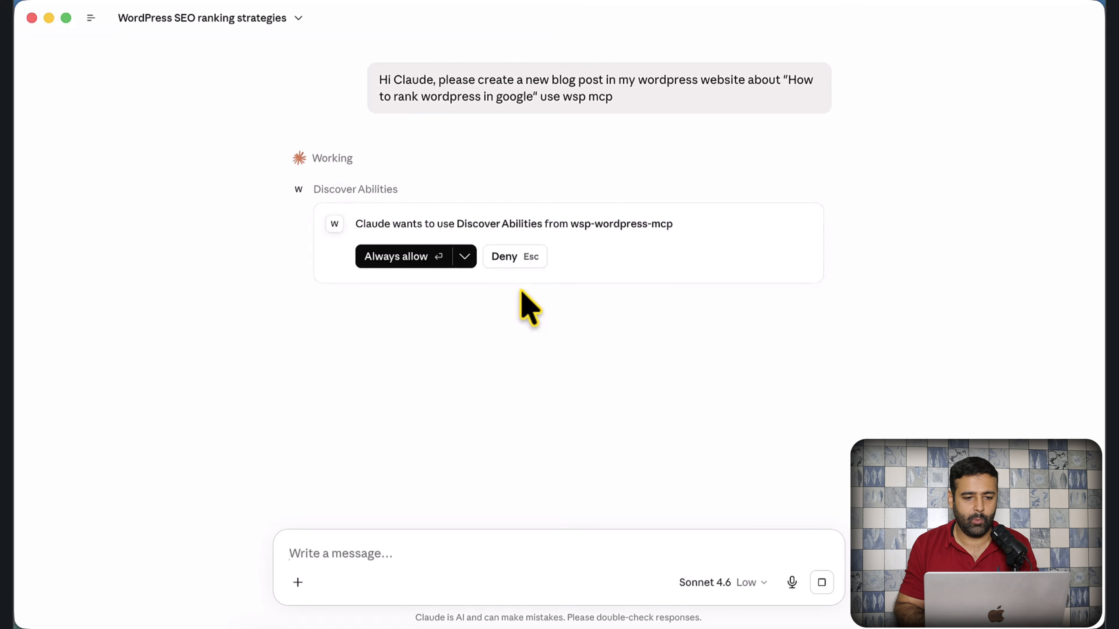
- Always allow the wsp-wordpress-mcp Discover Abilities and Execute Ability tools
left_click(424, 265)
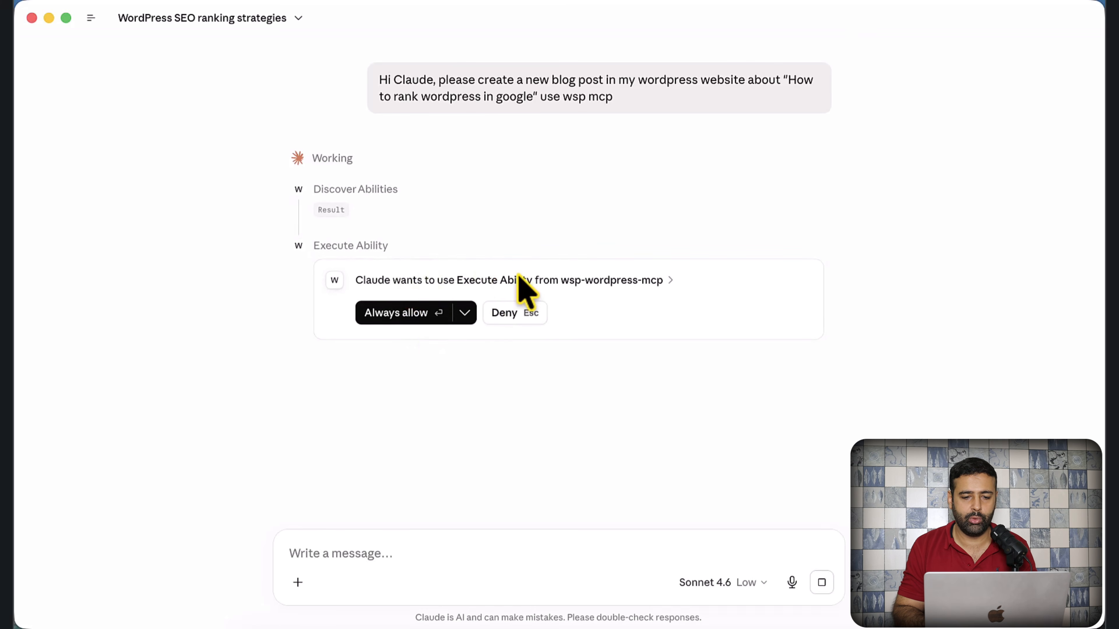
left_click(586, 280)
left_click(397, 383)
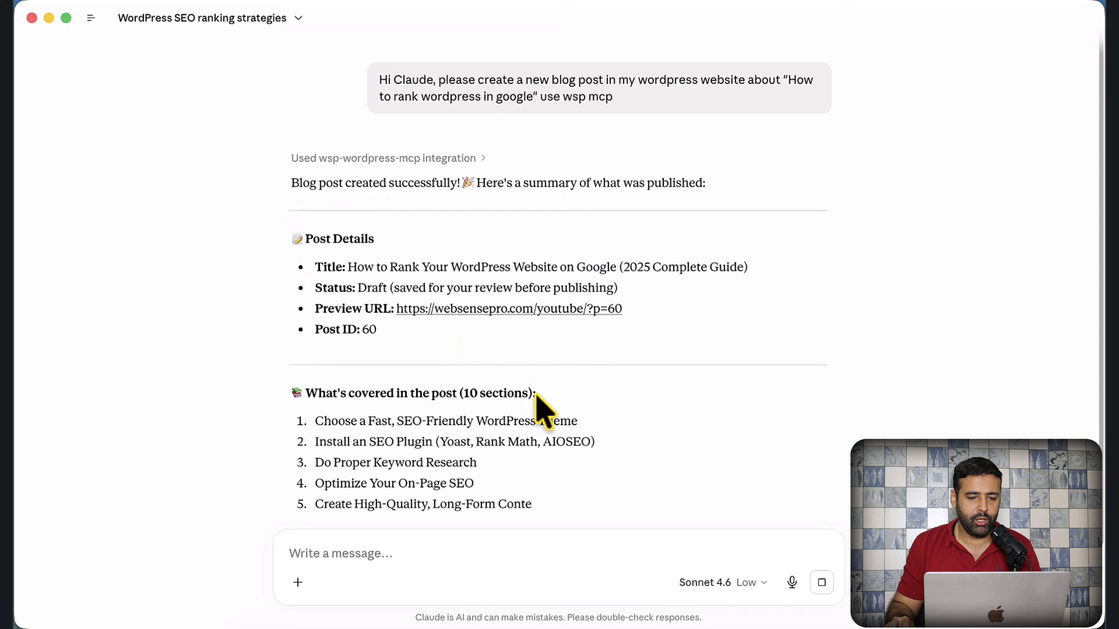
- Read Claude's summary of the created draft post, including its preview URL and author bio note
left_click_drag(300, 182, 709, 196)
left_click(680, 335)
left_click_drag(627, 311, 369, 329)
scroll(683, 351, "down", 10)
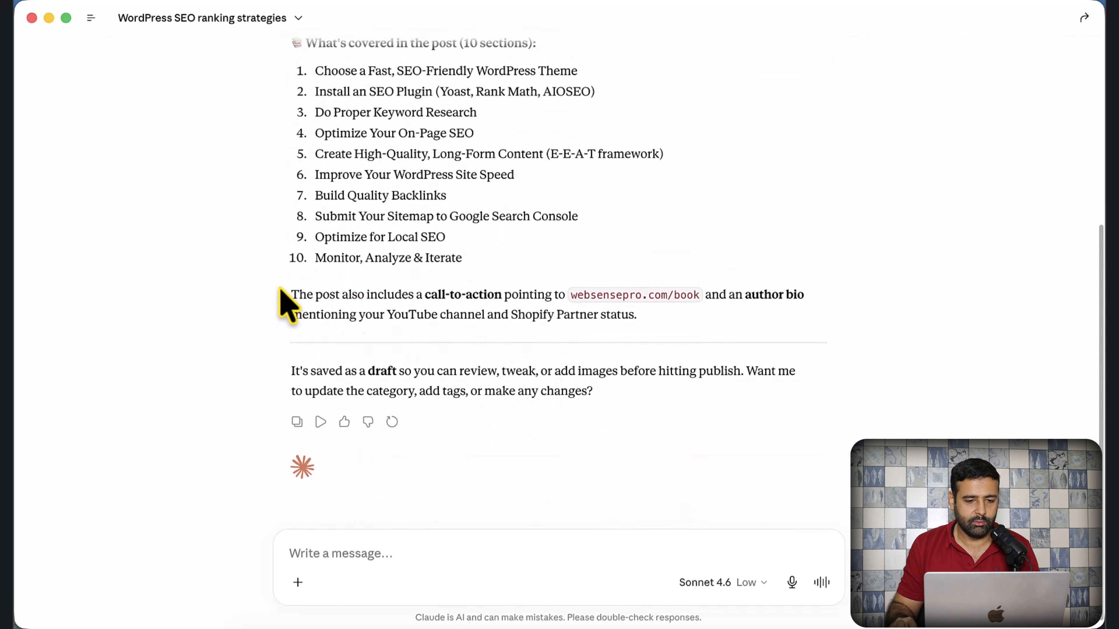
left_click_drag(291, 304, 660, 300)
left_click(640, 313)
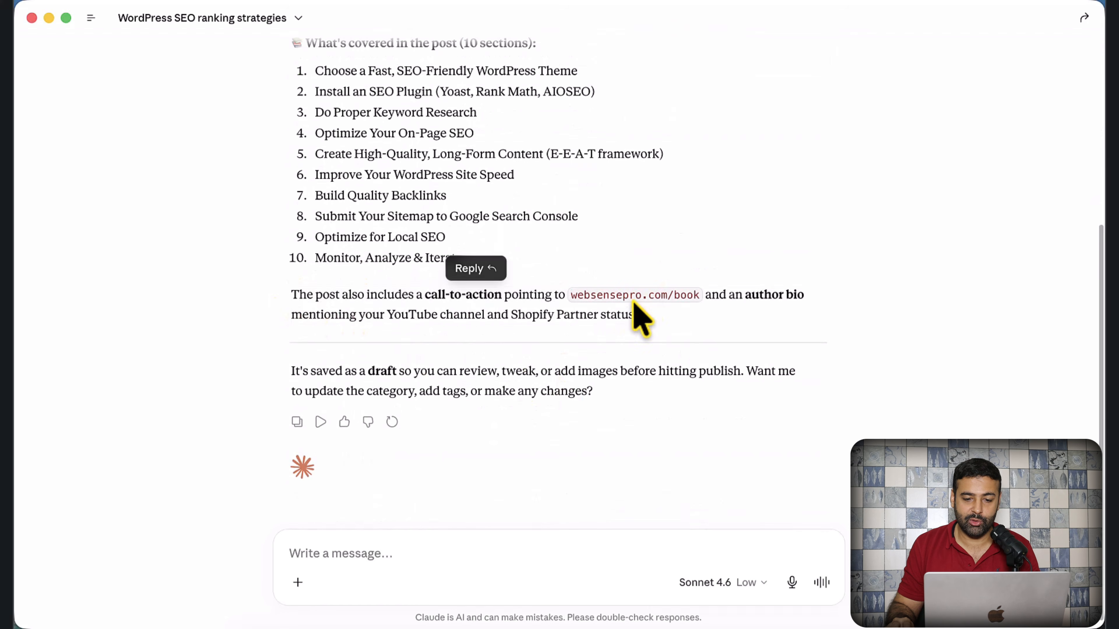
scroll(551, 256, "down", 1)
- Bring the WordPress browser forward and open Posts > All Posts to reach the draft SEO guide's preview
key("super+Tab")
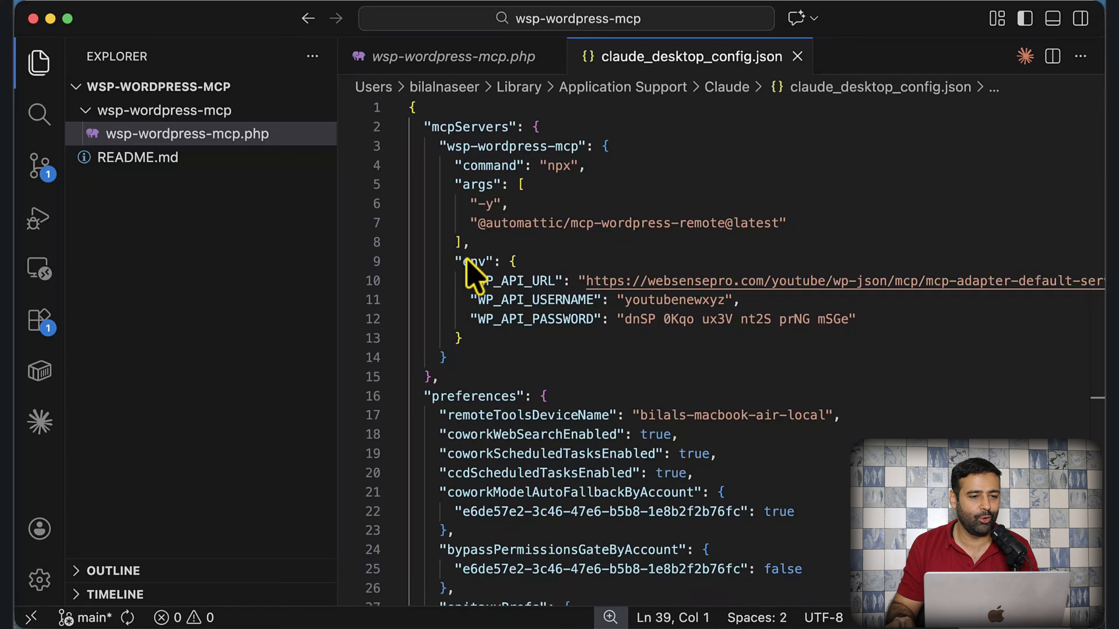
key("ctrl+Up")
left_click(507, 157)
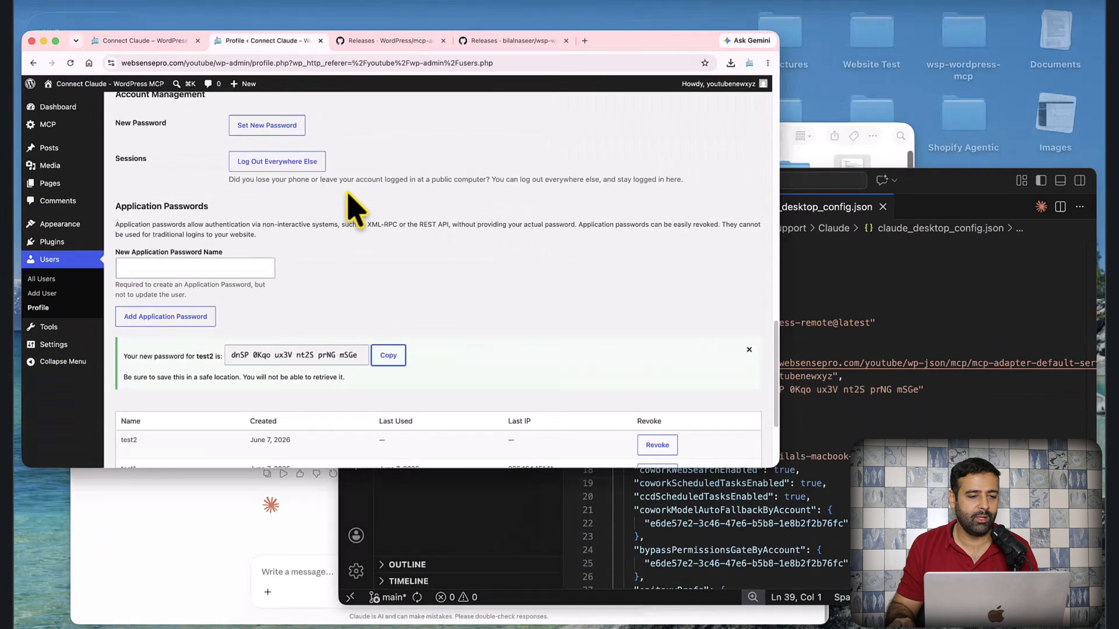
scroll(489, 370, "up", 5)
mouse_move(82, 180)
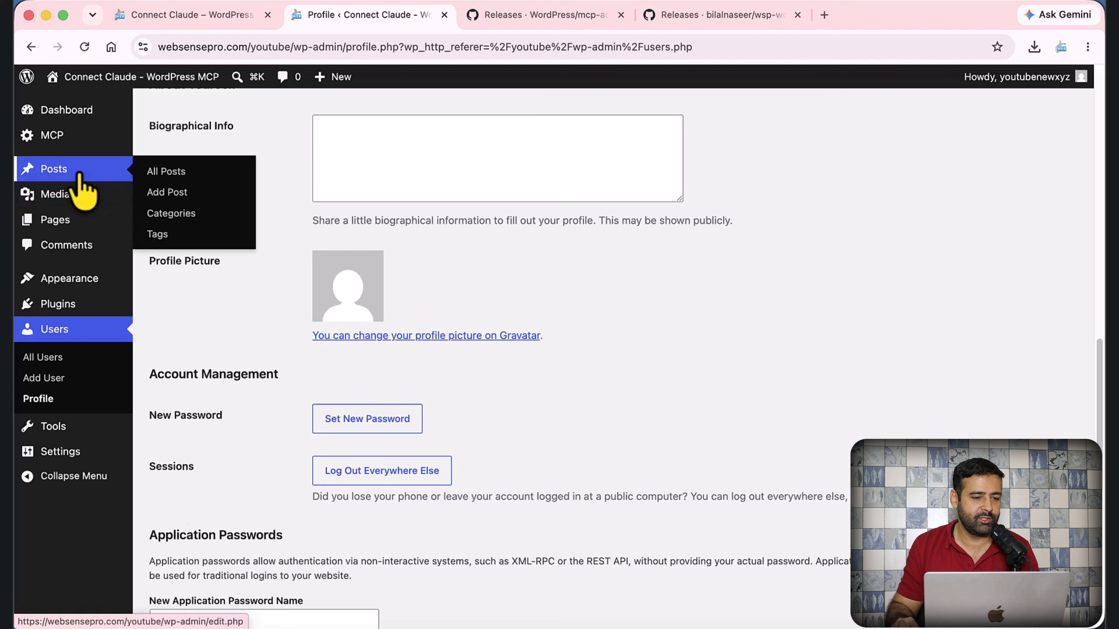
left_click(158, 174)
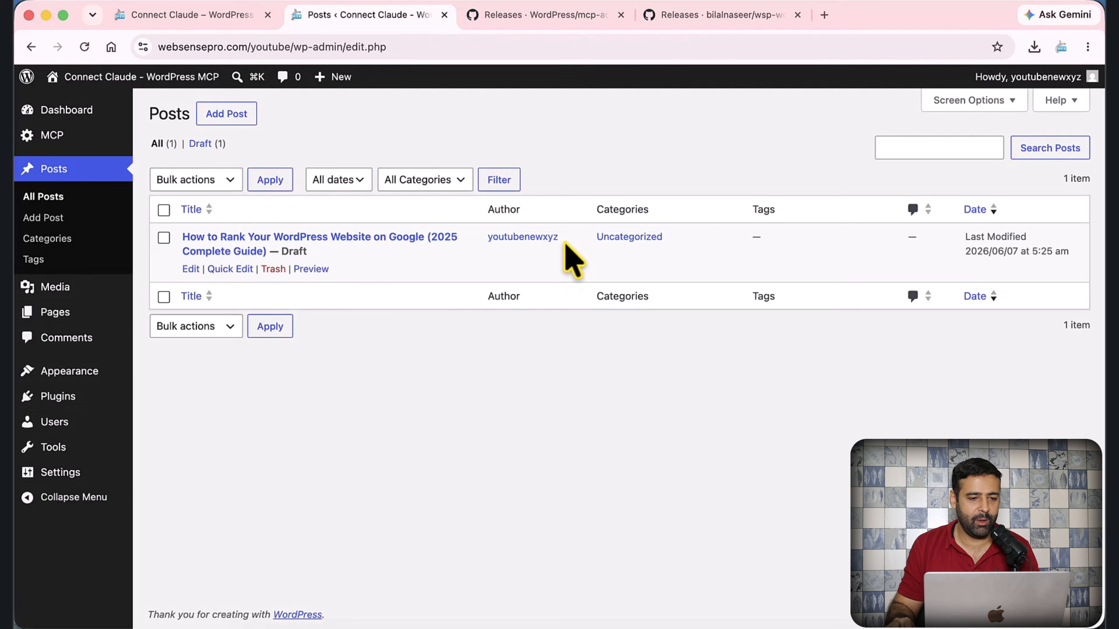
mouse_move(407, 253)
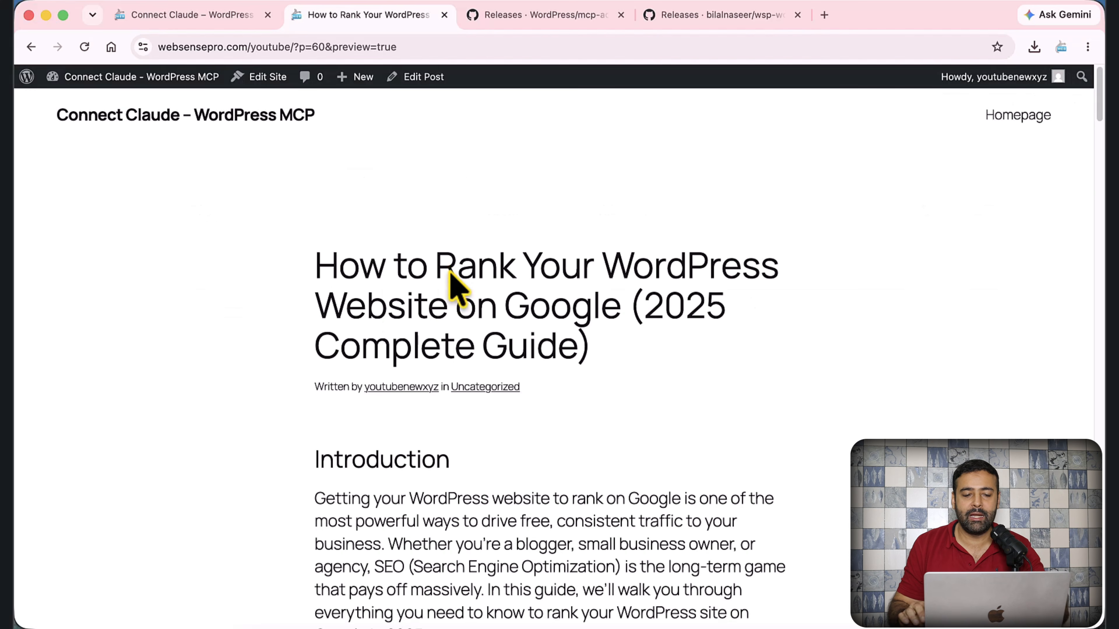
scroll(469, 277, "down", 10)
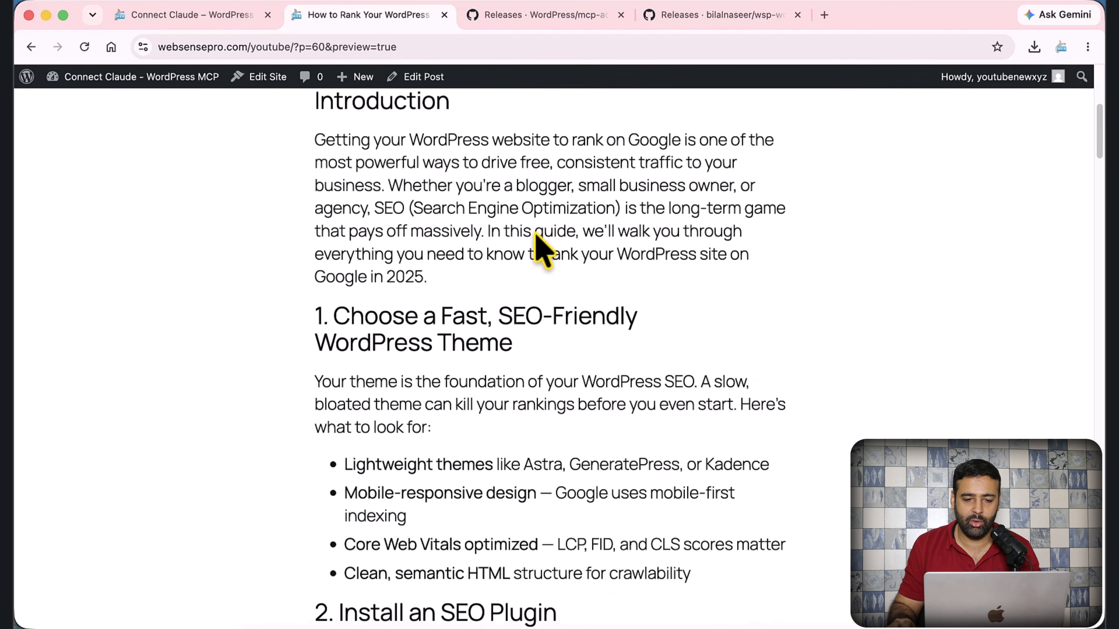
scroll(498, 375, "down", 3)
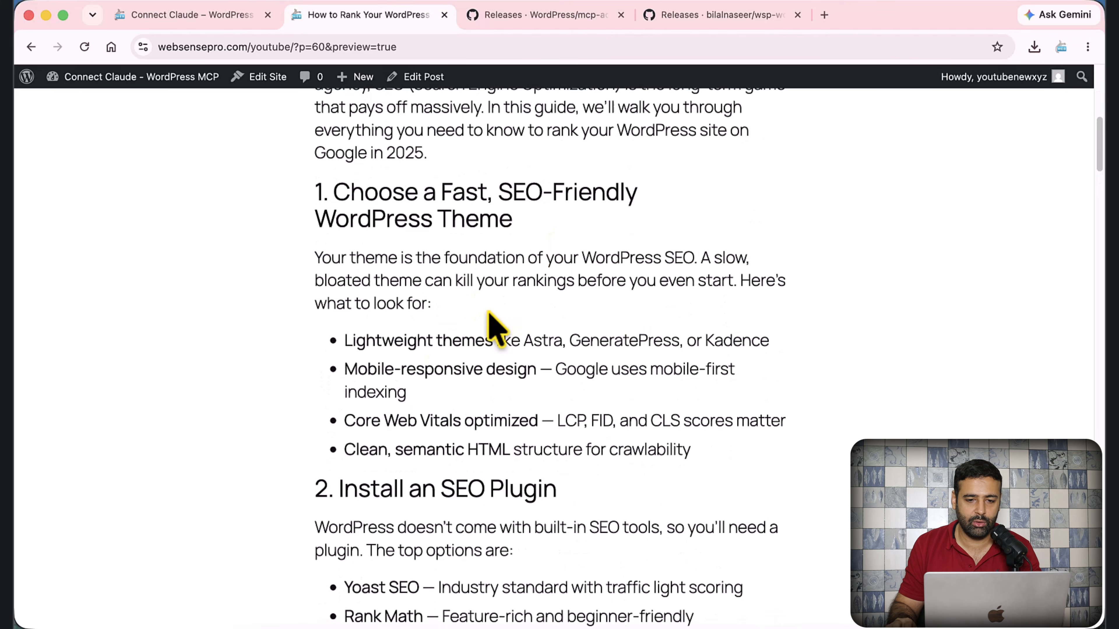
scroll(496, 304, "up", 7)
scroll(441, 397, "down", 3)
right_click(420, 356)
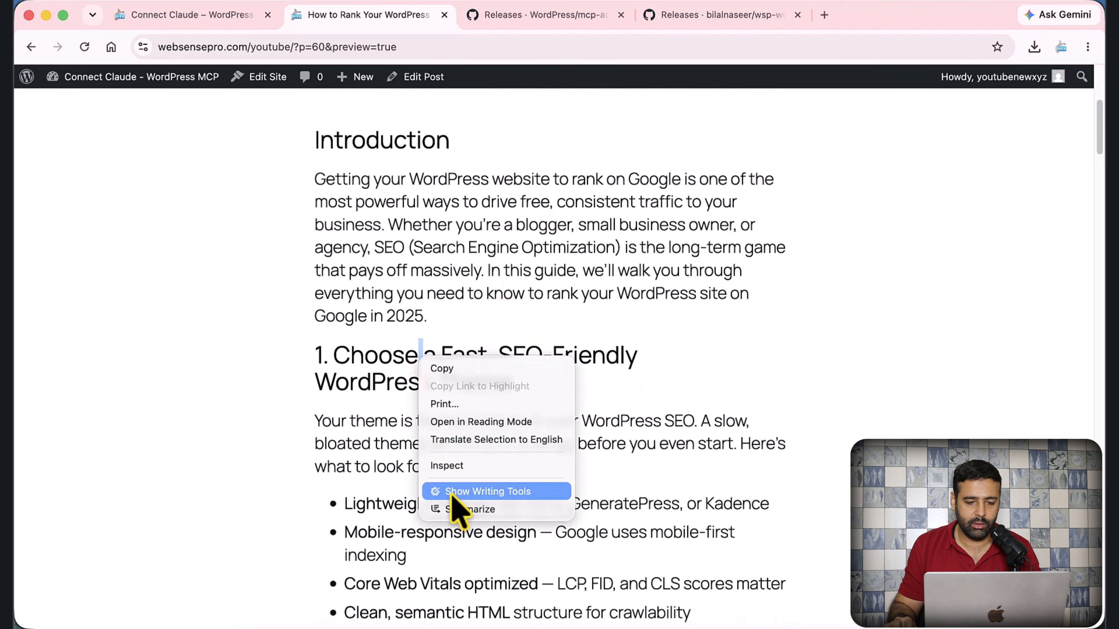
left_click(454, 466)
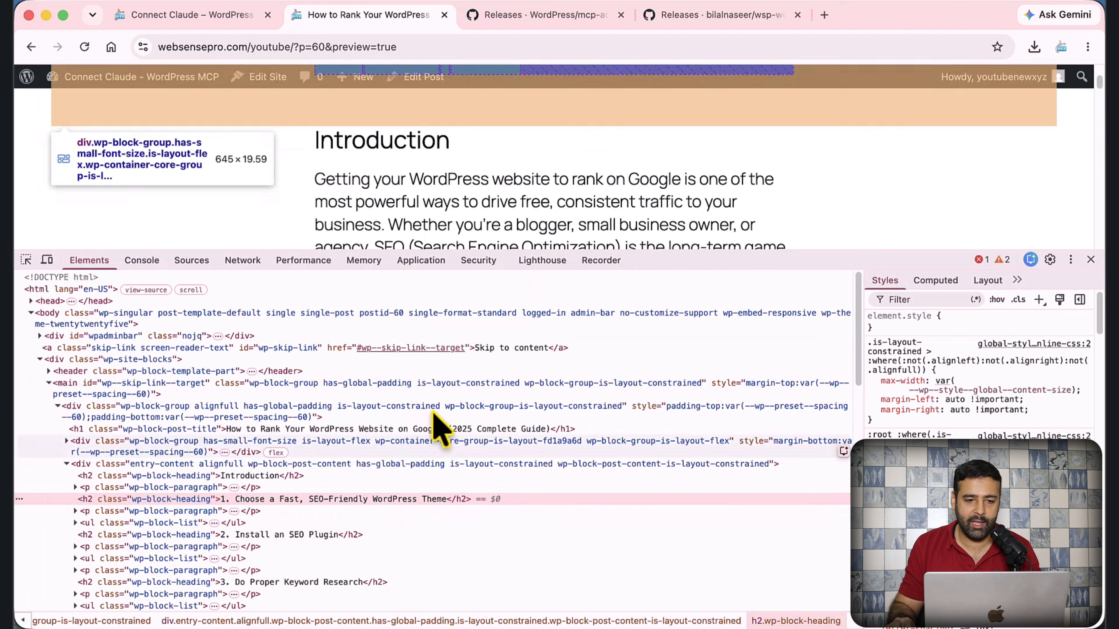
scroll(590, 180, "down", 10)
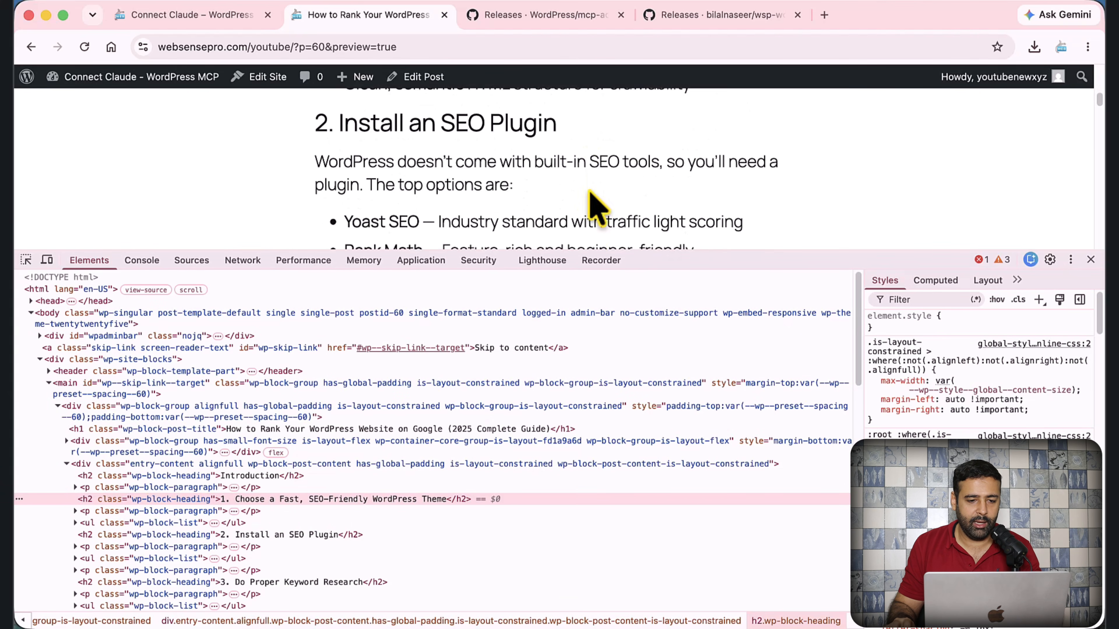
left_click_drag(728, 256, 544, 304)
left_click(26, 304)
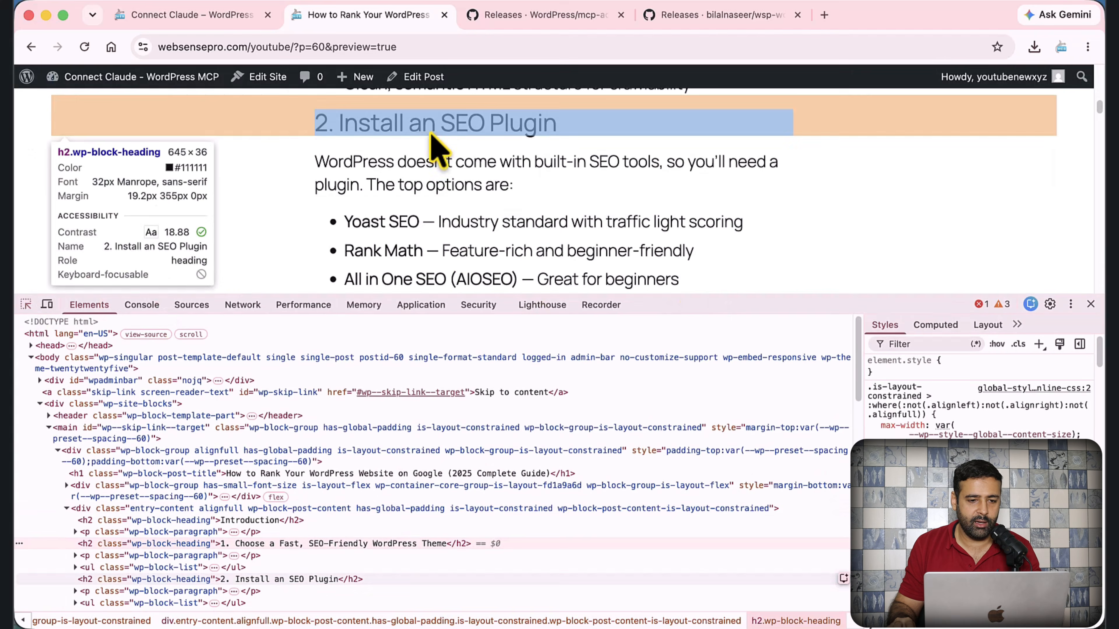
left_click(436, 124)
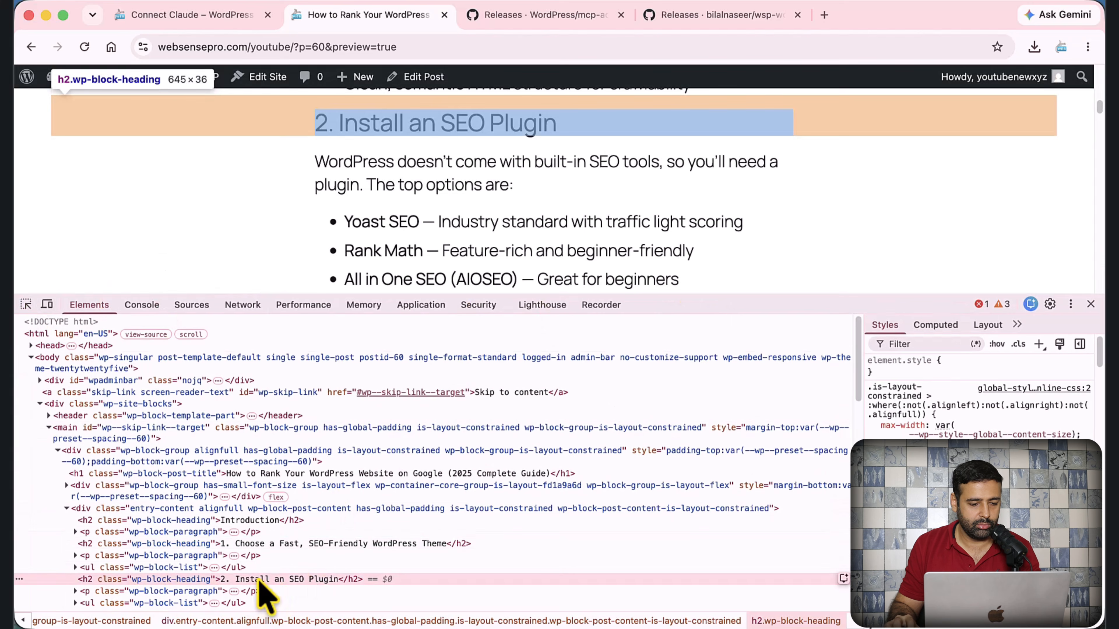
left_click(1091, 304)
scroll(625, 220, "down", 12)
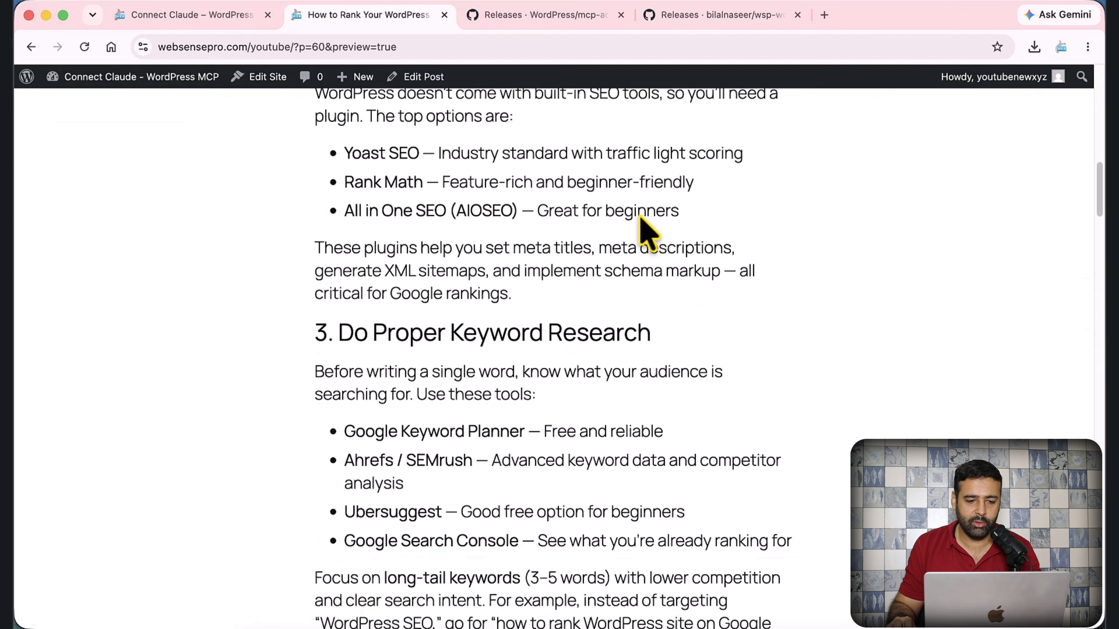
scroll(607, 212, "down", 20)
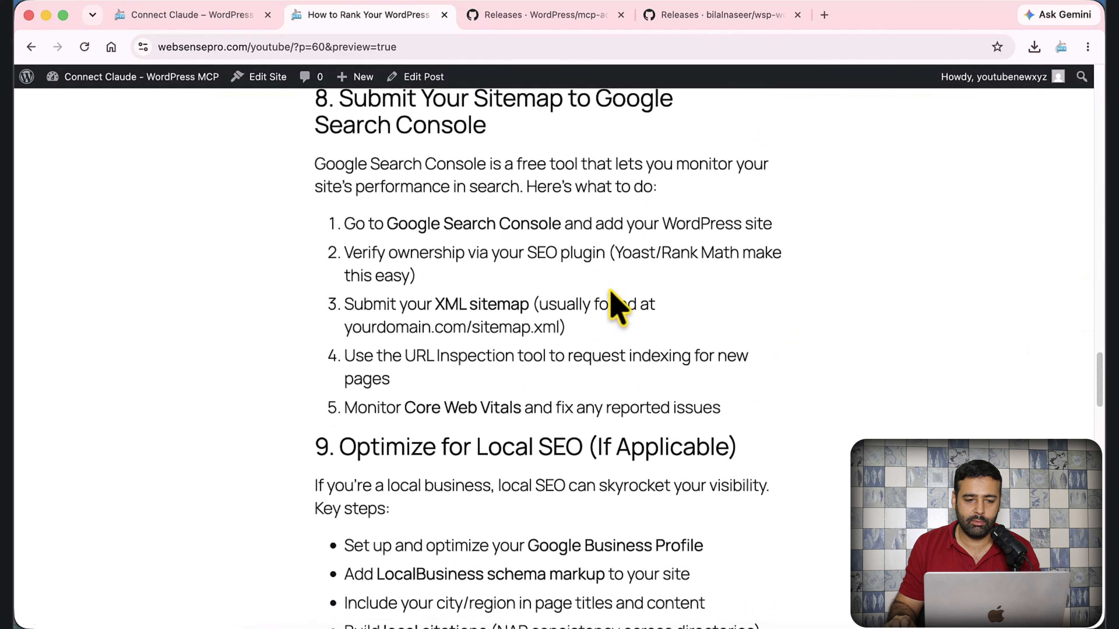
scroll(610, 298, "up", 20)
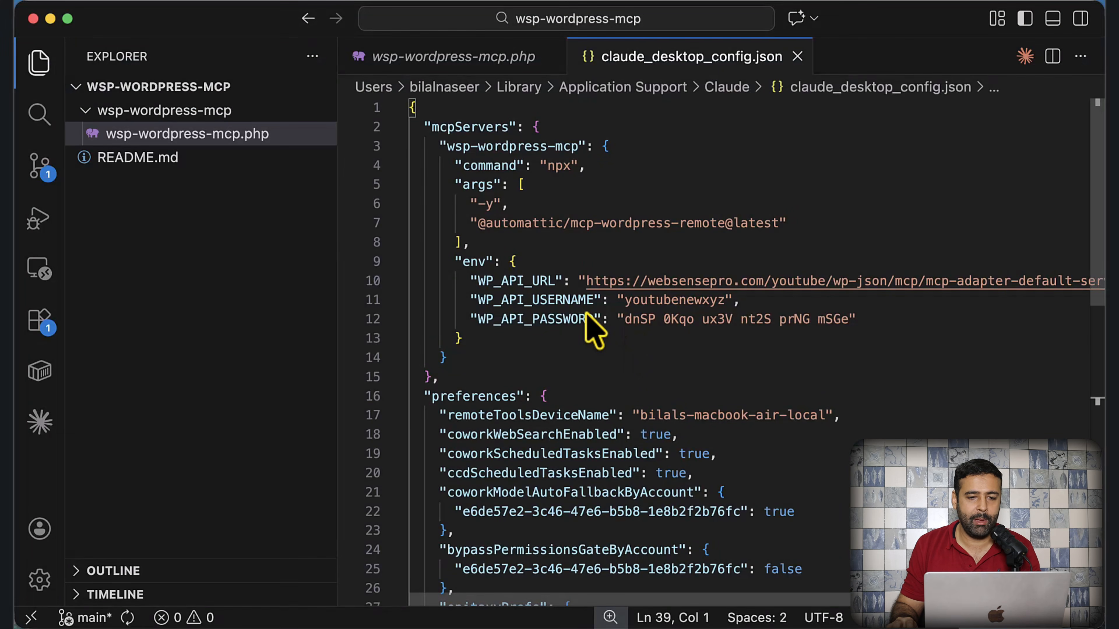
- Ask Claude to move draft Post ID 60 to the trash, then return to the browser preview
key("super+Tab")
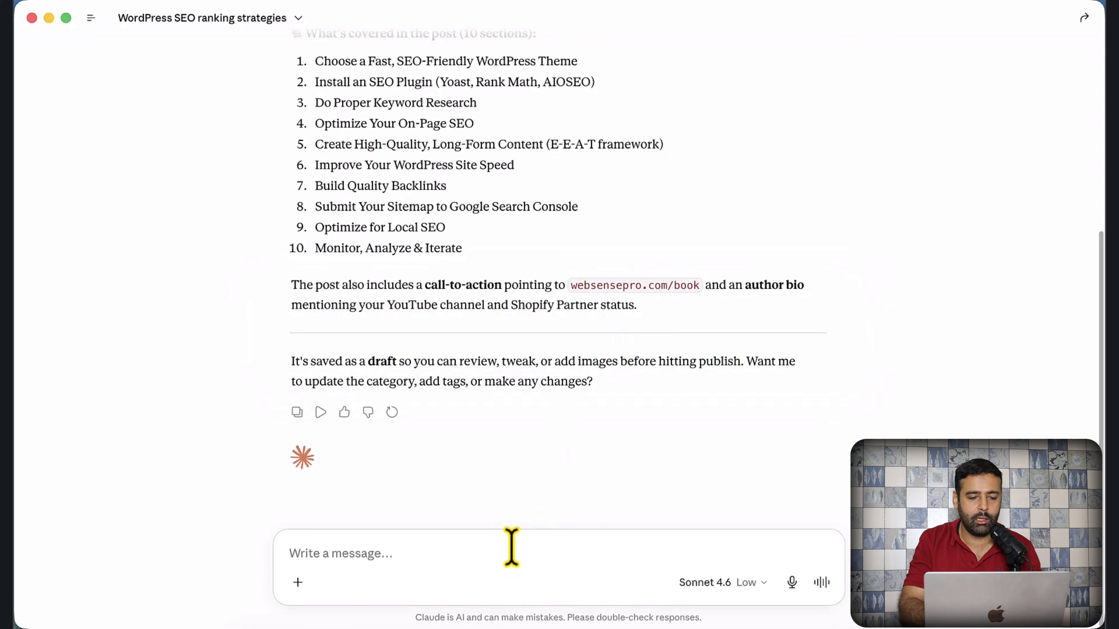
type("Oka")
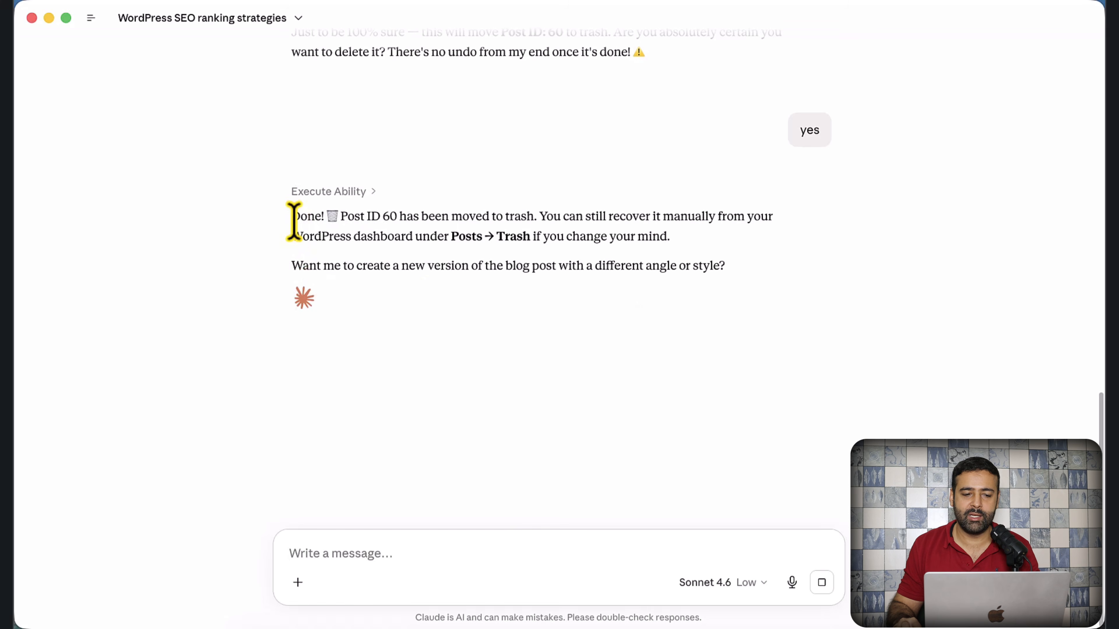
left_click_drag(292, 217, 549, 237)
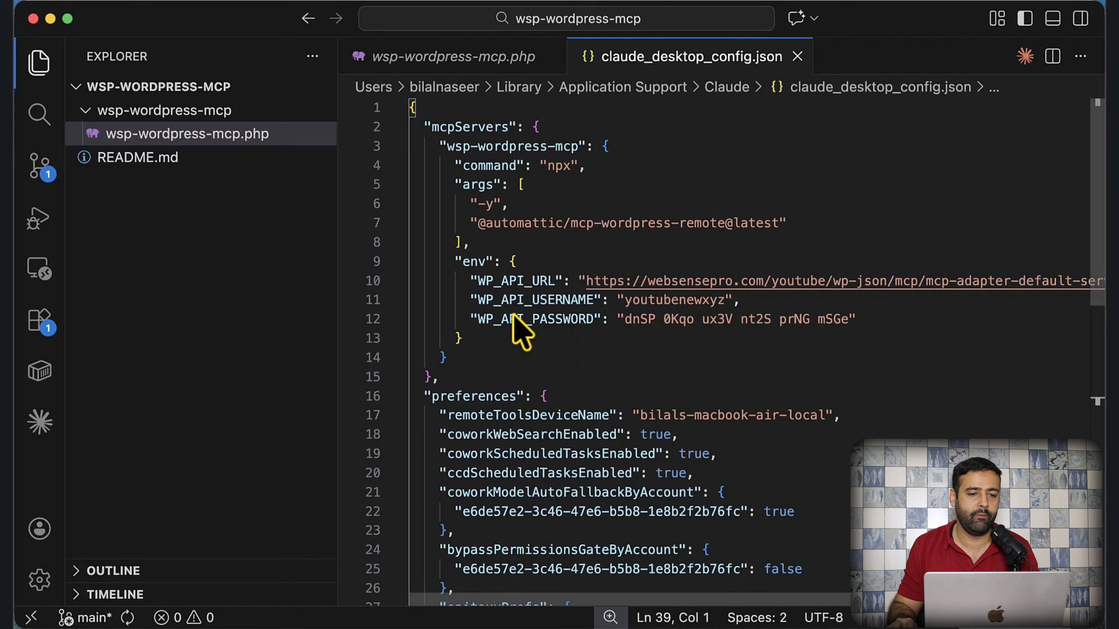
key("super+Tab")
key("super+Tab")
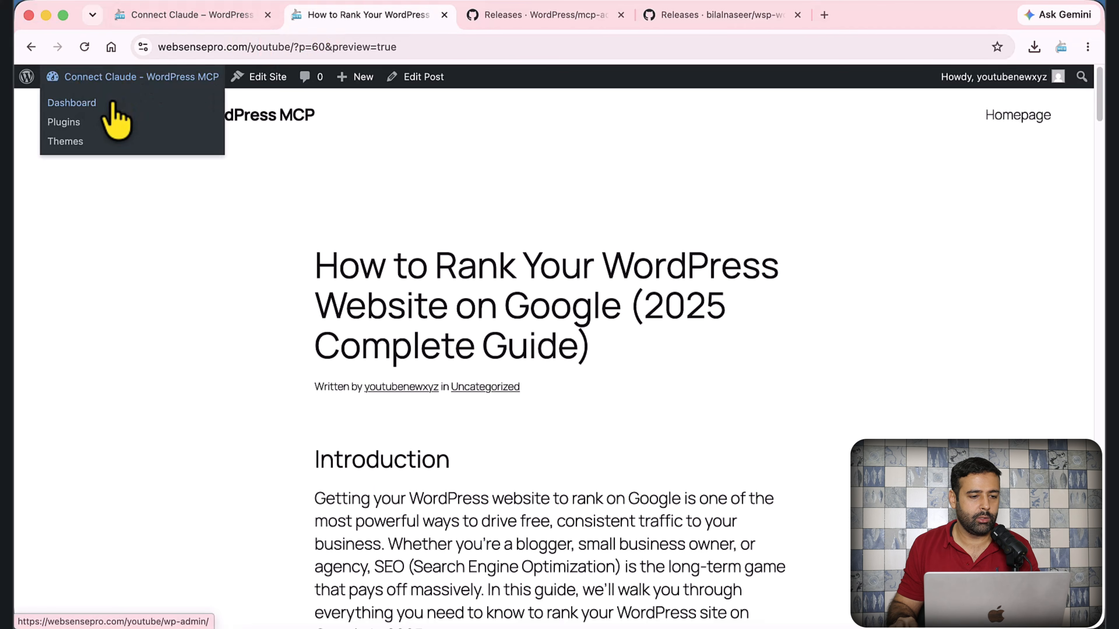
- Check that the Google ranking guide appears under Posts > Trash, then go back to All posts
left_click(113, 103)
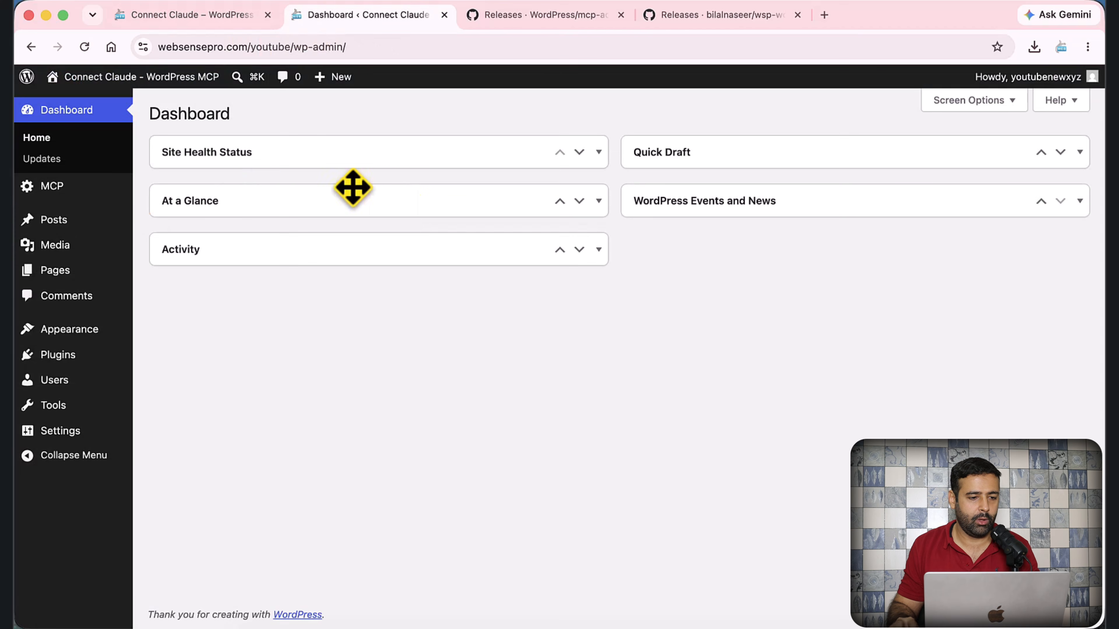
mouse_move(70, 220)
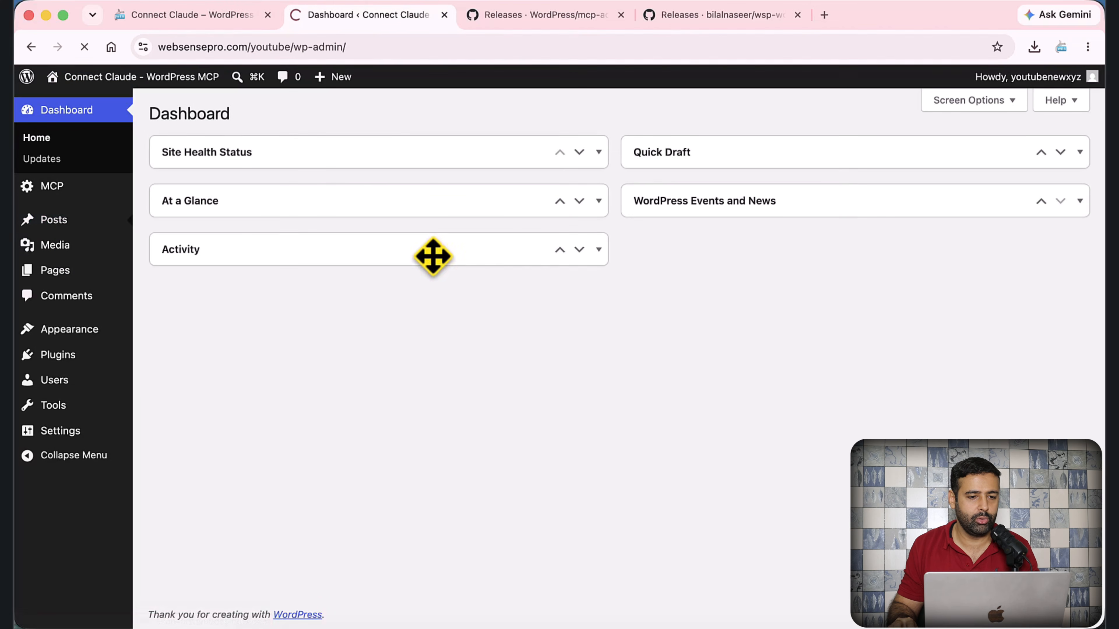
left_click(198, 146)
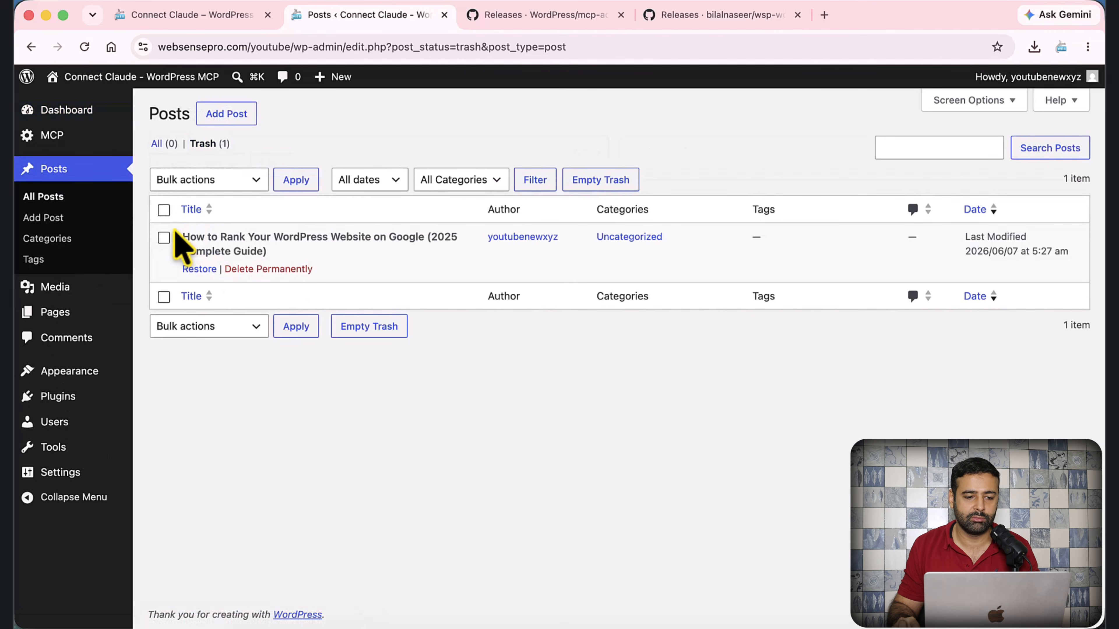
left_click_drag(180, 237, 299, 257)
left_click(166, 142)
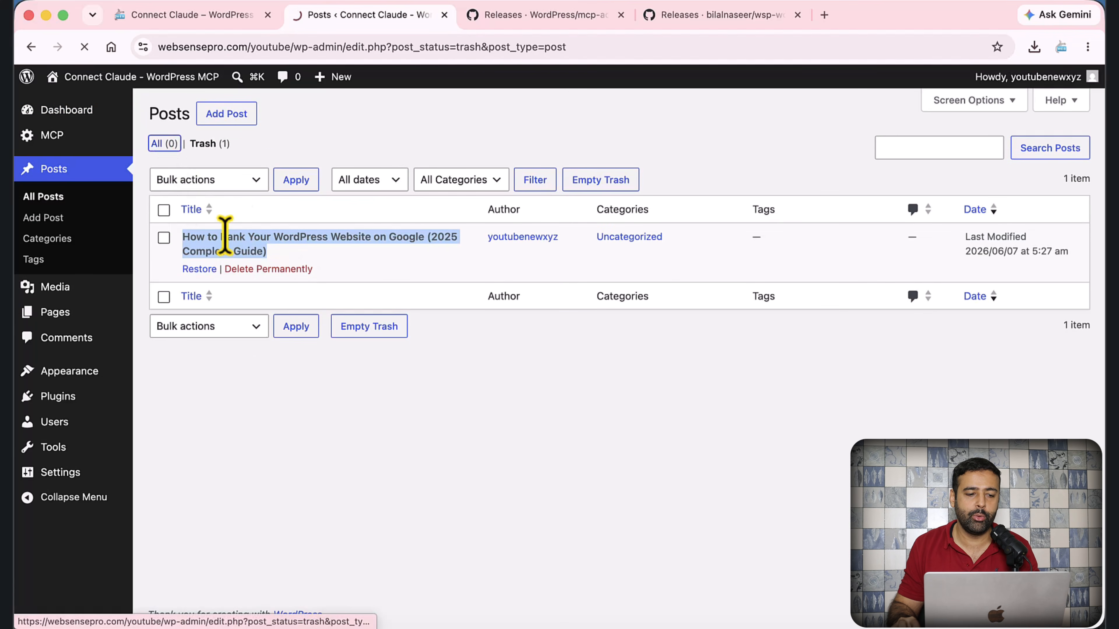